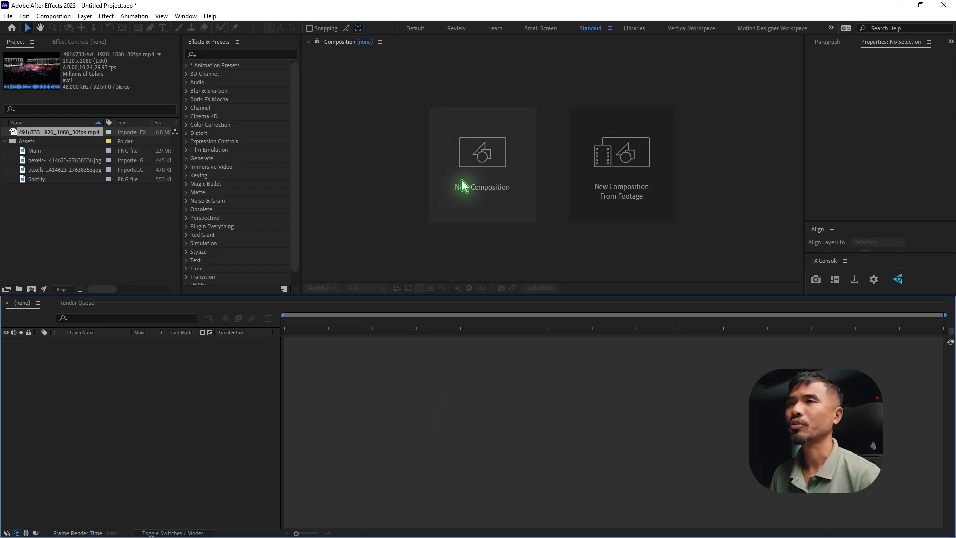
Create a 1080 × 1080 px composition named Main Comp with a 15-second duration at 23.976 fps
{"action": "left_click", "coordinate": [465, 183]}
{"action": "left_click", "coordinate": [474, 283]}
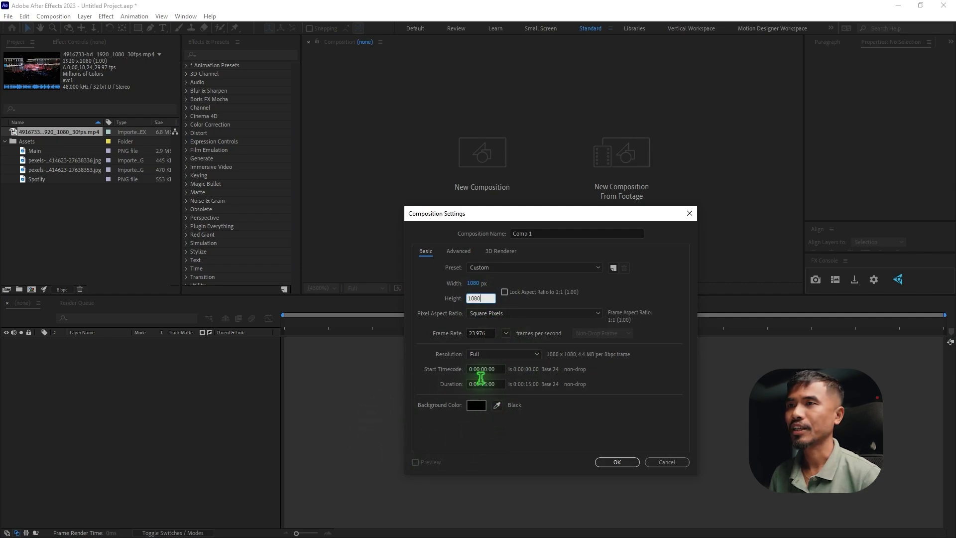
{"action": "left_click", "coordinate": [542, 234]}
{"action": "type", "text": "Main Comp"}
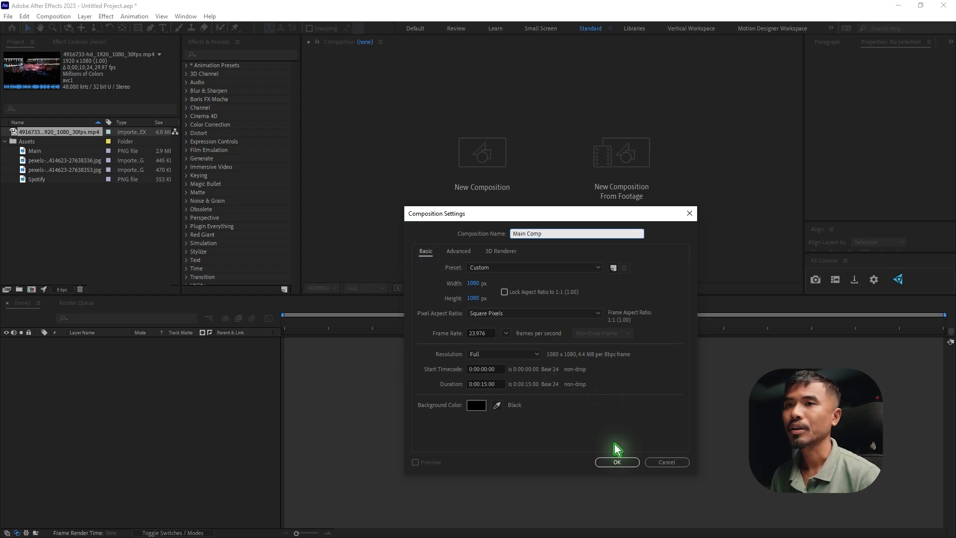
{"action": "left_click", "coordinate": [617, 462]}
Create a black solid named Floor, 1350 px wide and 1080 px high
{"action": "left_click", "coordinate": [85, 16]}
{"action": "mouse_move", "coordinate": [97, 27]}
{"action": "left_click", "coordinate": [304, 40]}
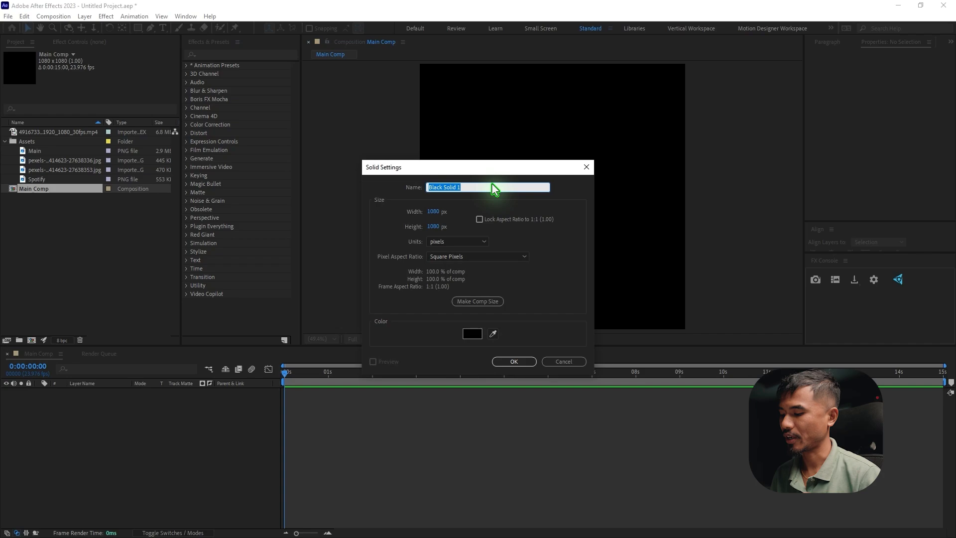
{"action": "type", "text": "Floor"}
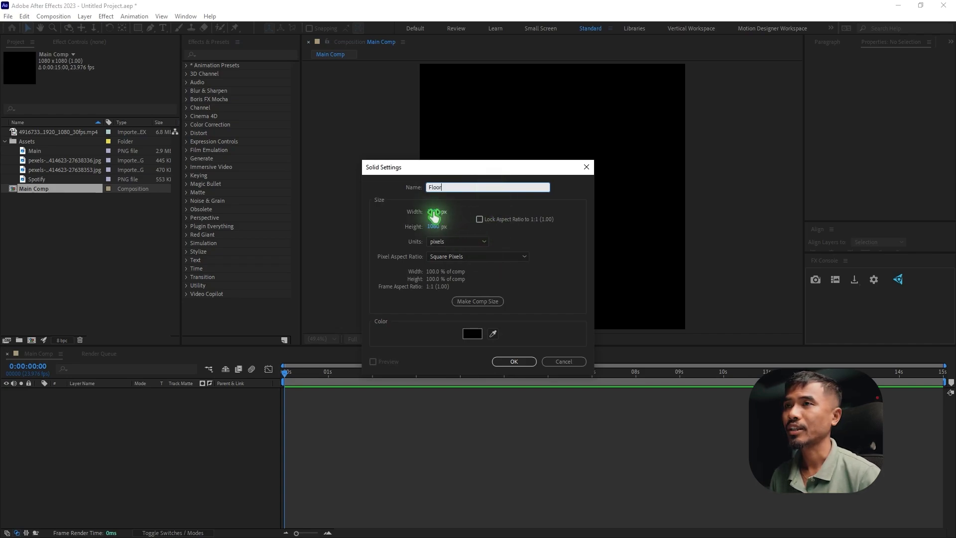
{"action": "left_click", "coordinate": [468, 214]}
{"action": "type", "text": "1350"}
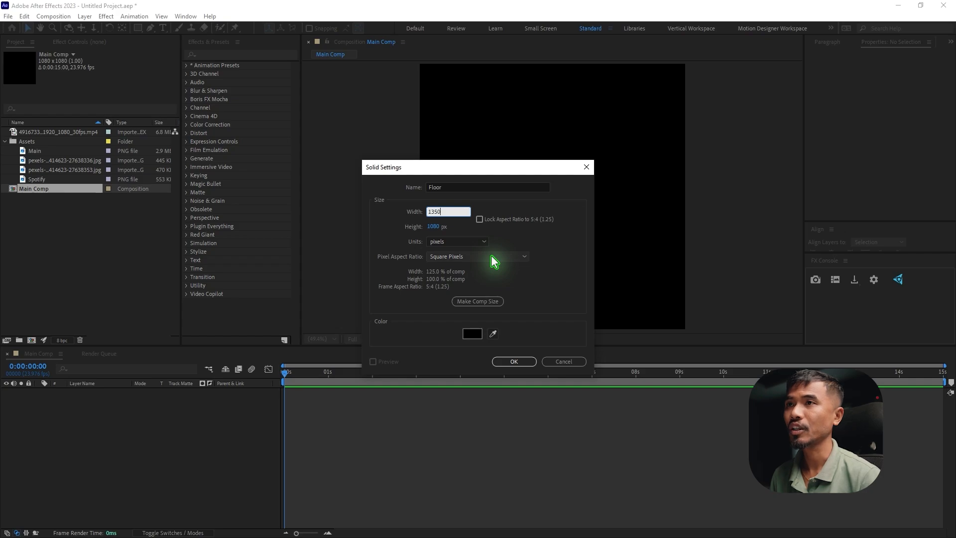
{"action": "left_click", "coordinate": [511, 364]}
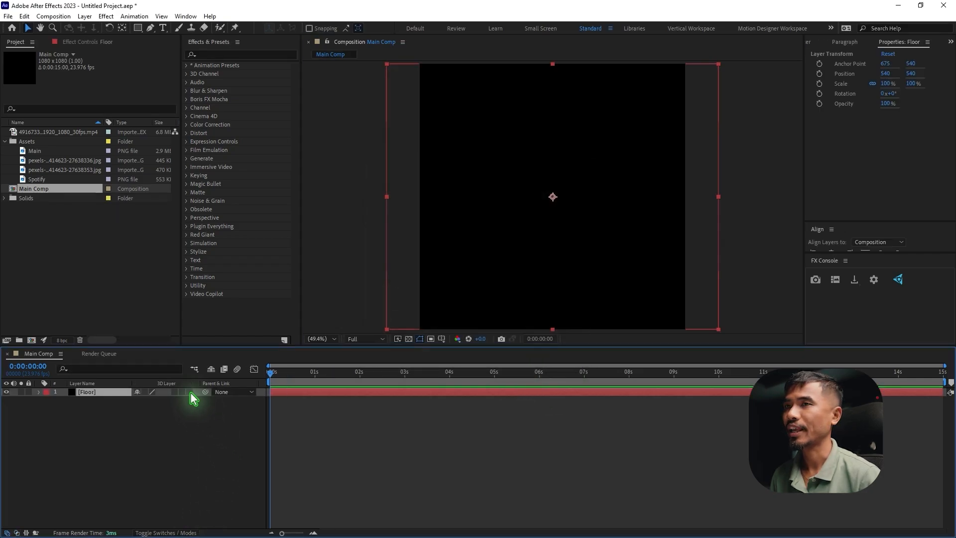
Lay the Floor solid flat in 3D with a 90° X rotation, lowered to about Y 898 and widened to about 131.5%
{"action": "left_click", "coordinate": [190, 392]}
{"action": "key", "text": "r"}
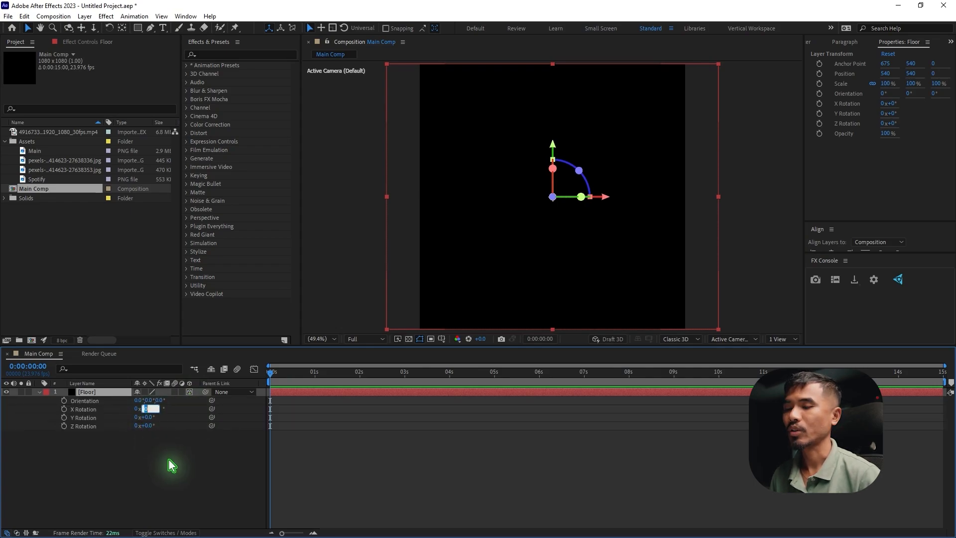
{"action": "key", "text": "Return"}
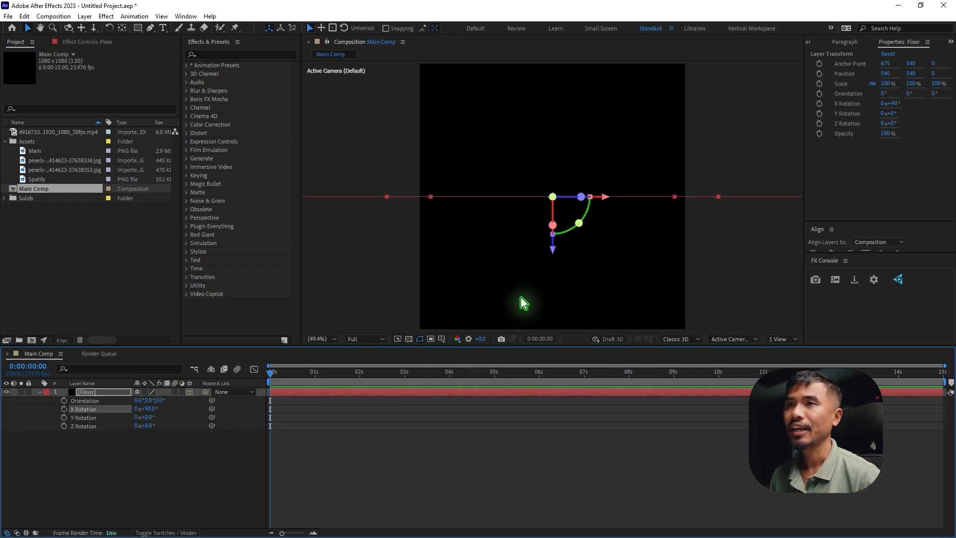
{"action": "left_click_drag", "start_coordinate": [550, 254], "coordinate": [565, 352]}
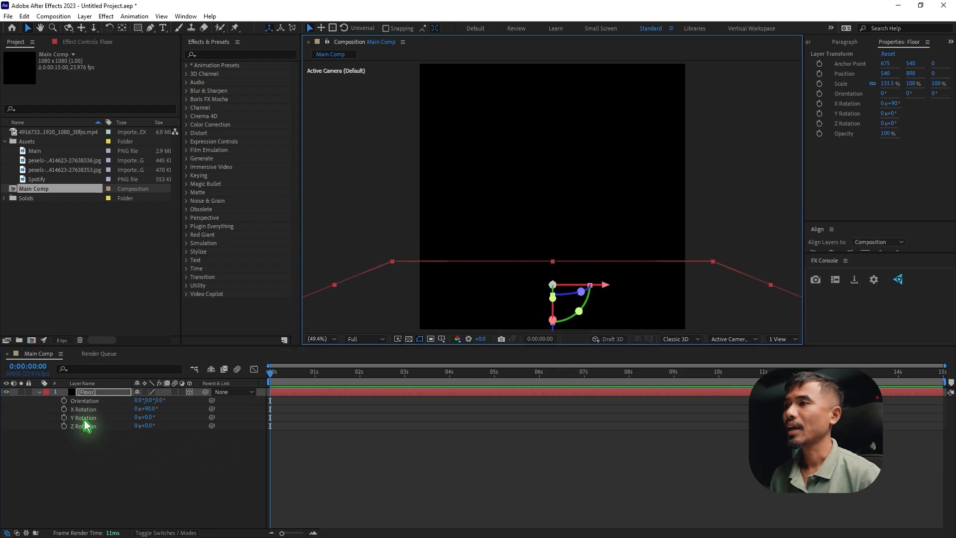
{"action": "left_click", "coordinate": [39, 393]}
Add the Main image above the Floor layer as a 3D layer and scale it to 31%
{"action": "left_click_drag", "start_coordinate": [44, 150], "coordinate": [188, 433]}
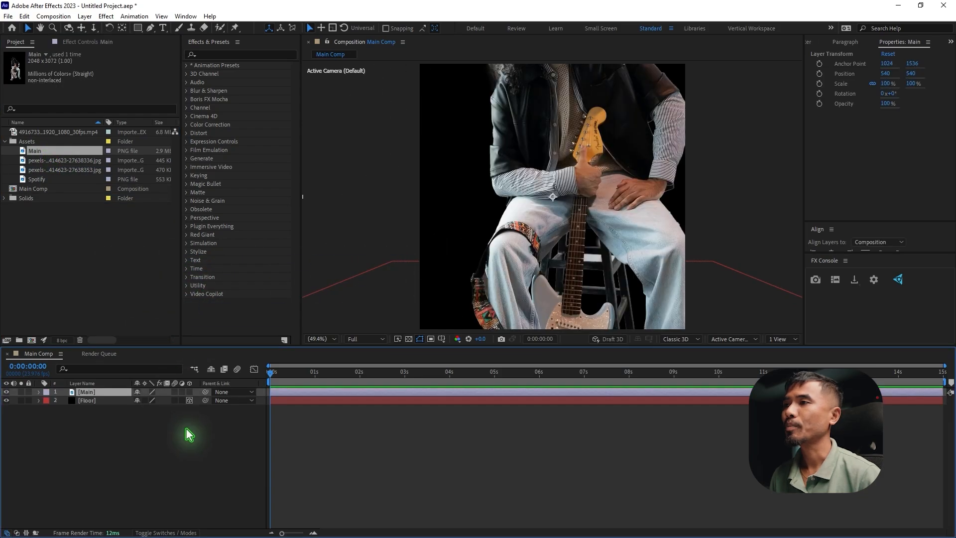
{"action": "left_click", "coordinate": [189, 393]}
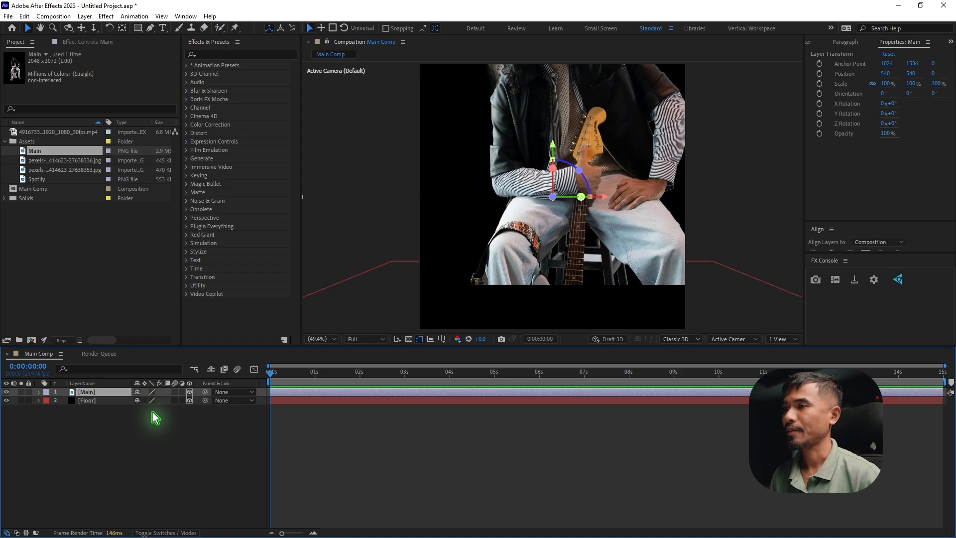
{"action": "key", "text": "s"}
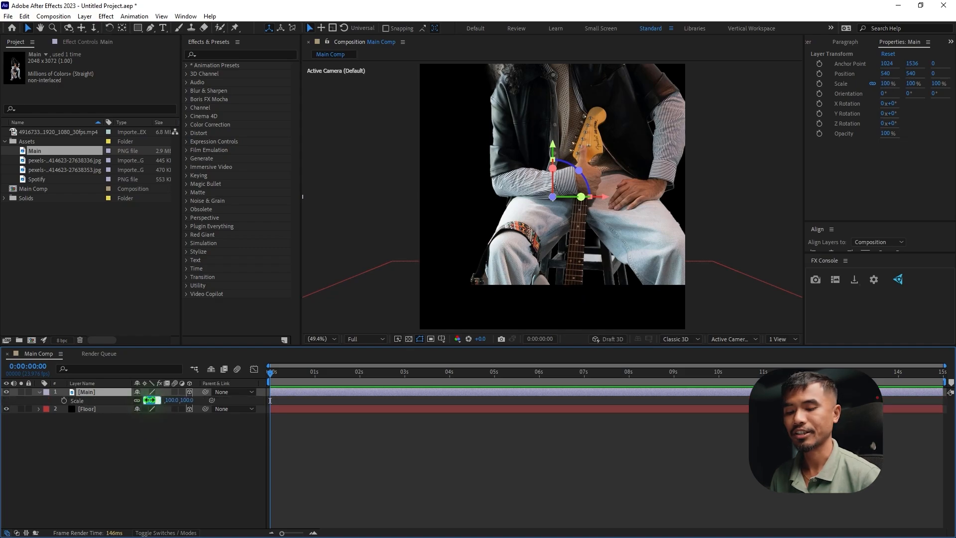
{"action": "left_click_drag", "start_coordinate": [150, 399], "coordinate": [142, 401]}
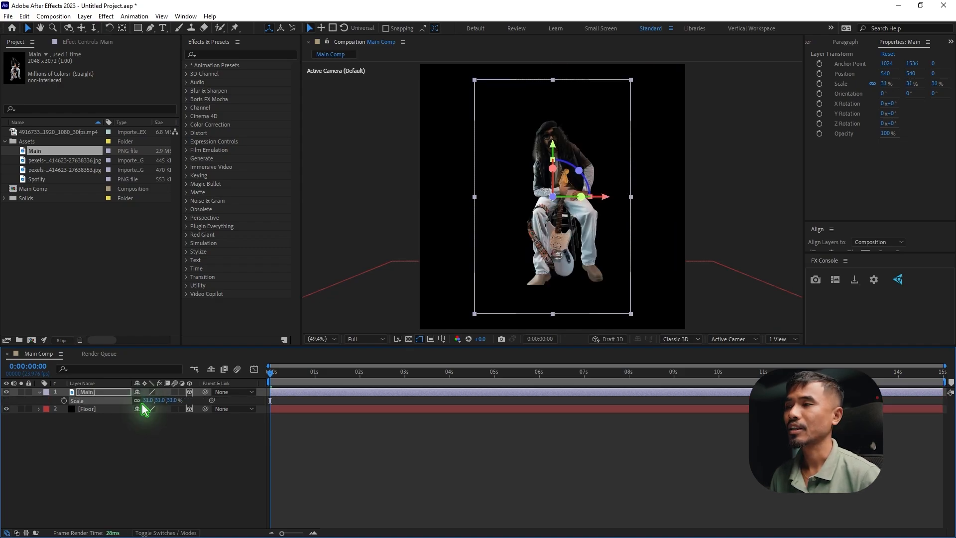
{"action": "left_click", "coordinate": [196, 473]}
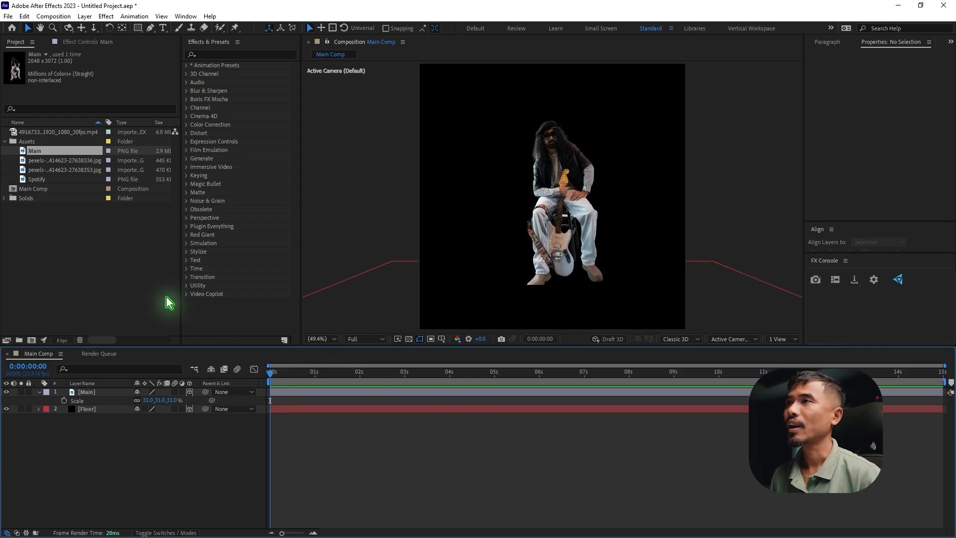
Create a two-node 50 mm camera named Camera 1
{"action": "left_click", "coordinate": [85, 17]}
{"action": "mouse_move", "coordinate": [102, 31]}
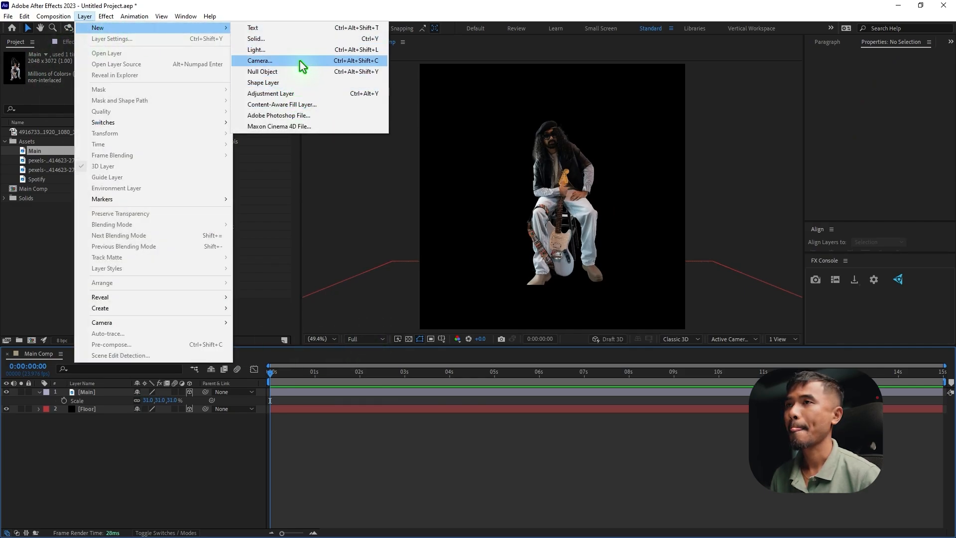
{"action": "left_click", "coordinate": [300, 60]}
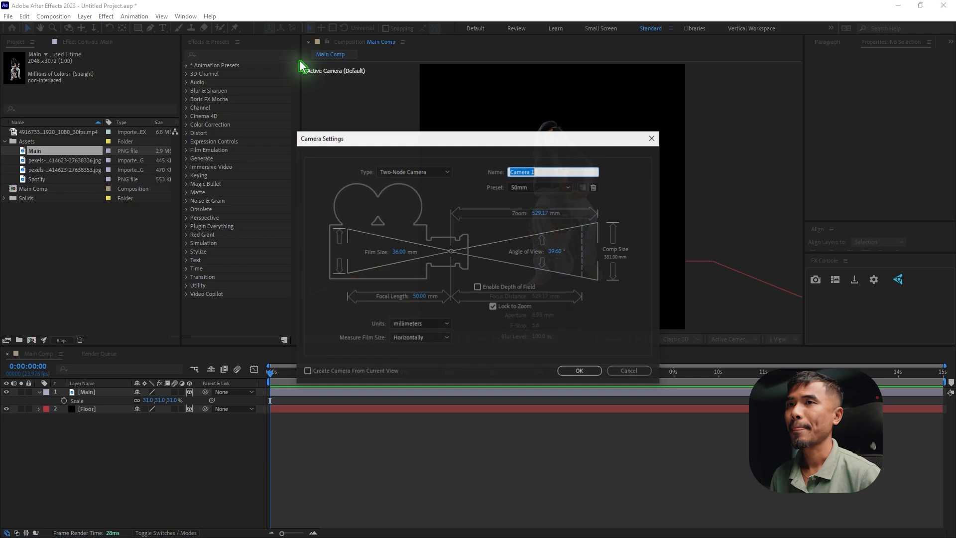
{"action": "left_click", "coordinate": [580, 373]}
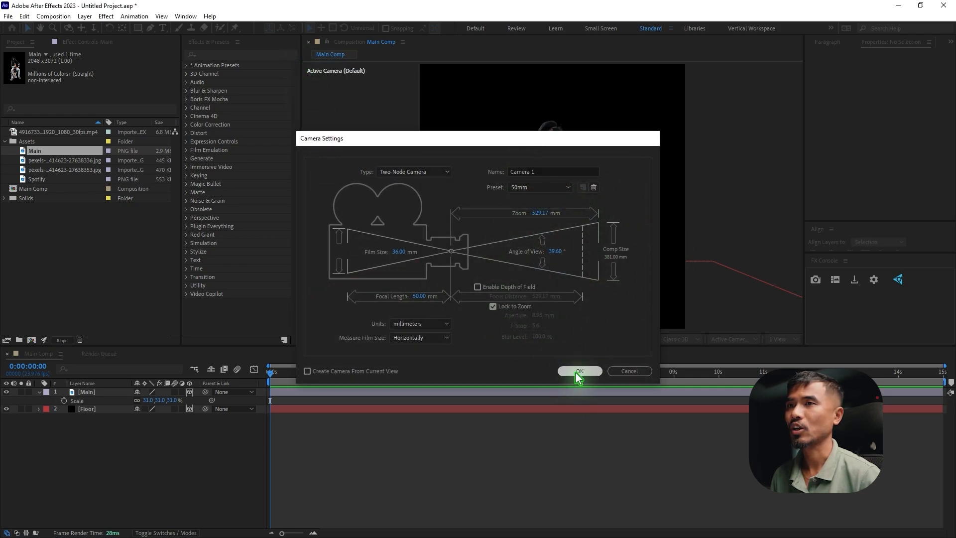
Create a 3D null object and parent Camera 1 to it
{"action": "left_click", "coordinate": [85, 16]}
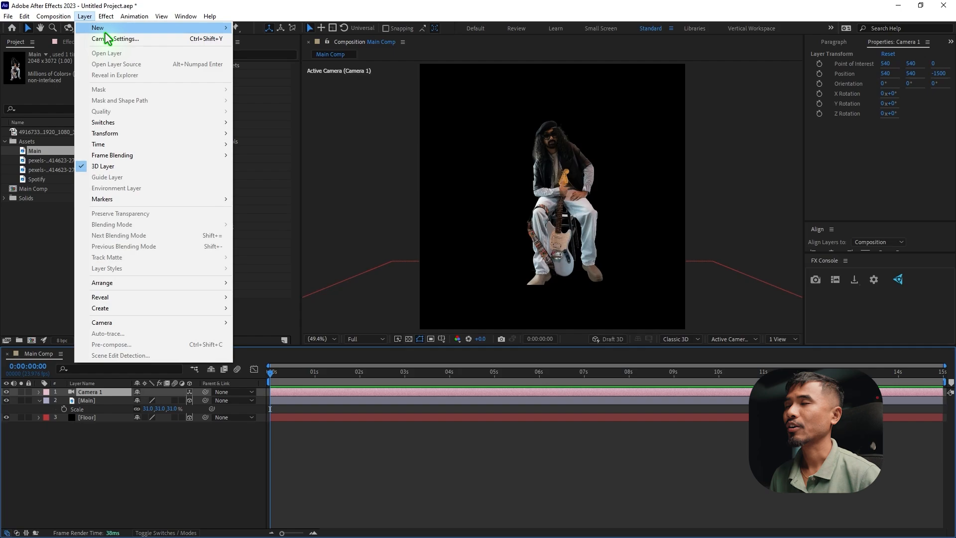
{"action": "mouse_move", "coordinate": [98, 31]}
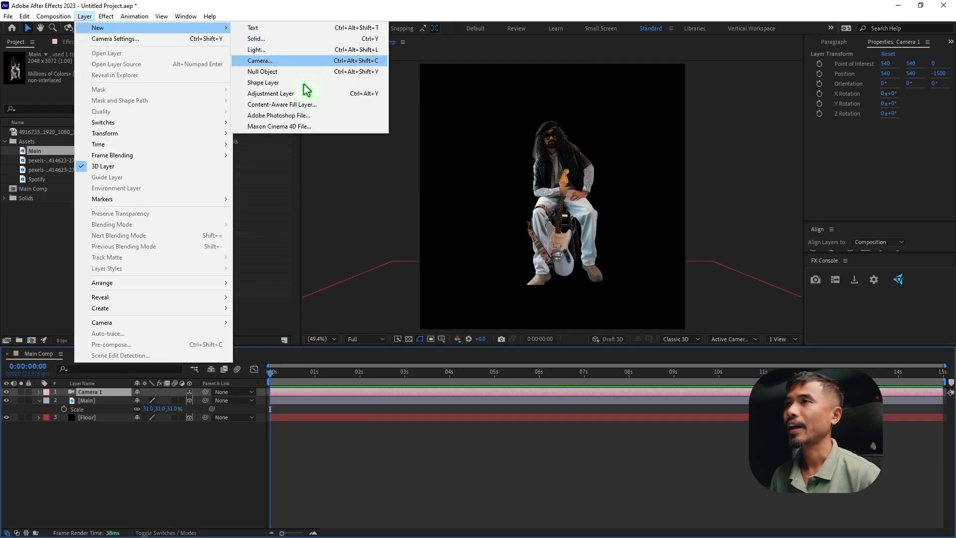
{"action": "left_click", "coordinate": [306, 73]}
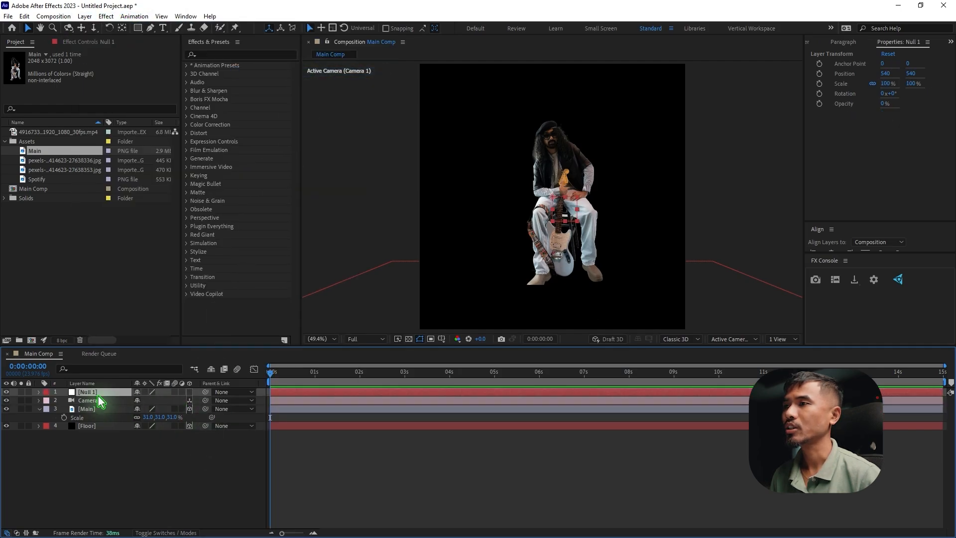
{"action": "left_click", "coordinate": [190, 392]}
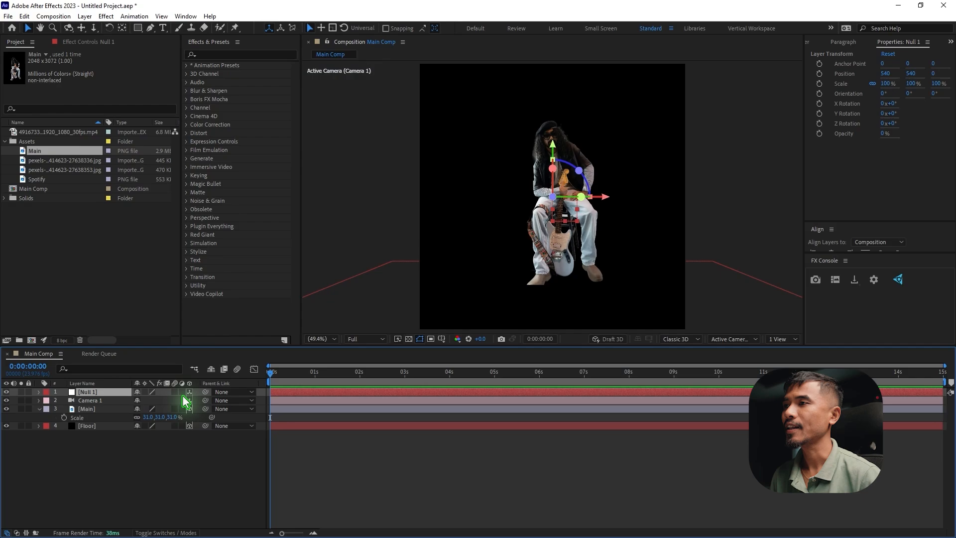
{"action": "left_click", "coordinate": [94, 400]}
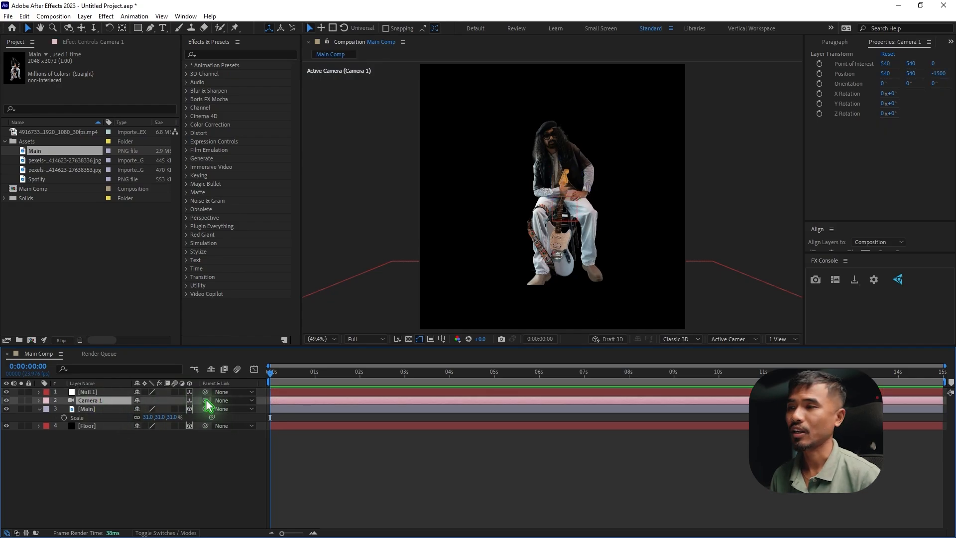
{"action": "left_click_drag", "start_coordinate": [205, 400], "coordinate": [93, 391]}
{"action": "left_click", "coordinate": [114, 392]}
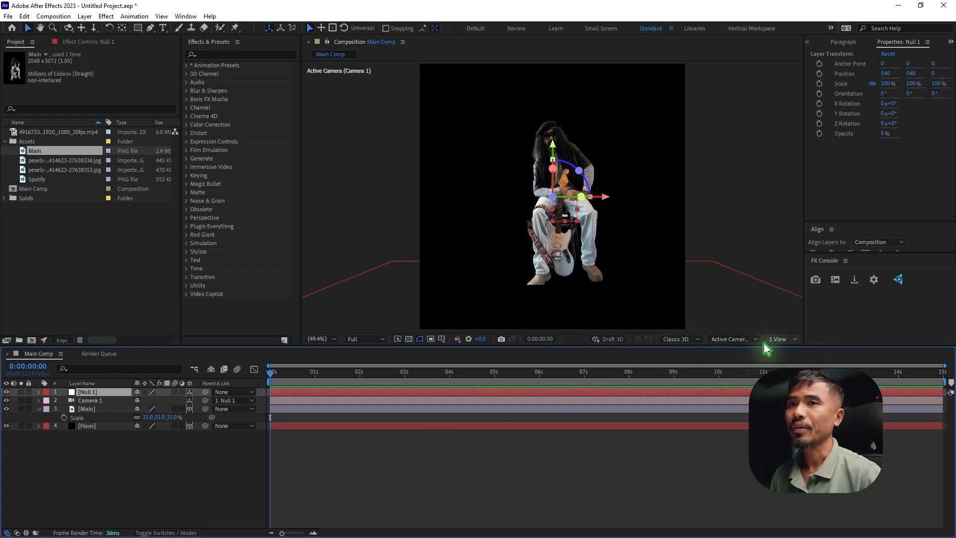
Split the composition viewer into two views and examine the camera and Floor placement in the Left view
{"action": "left_click", "coordinate": [782, 339]}
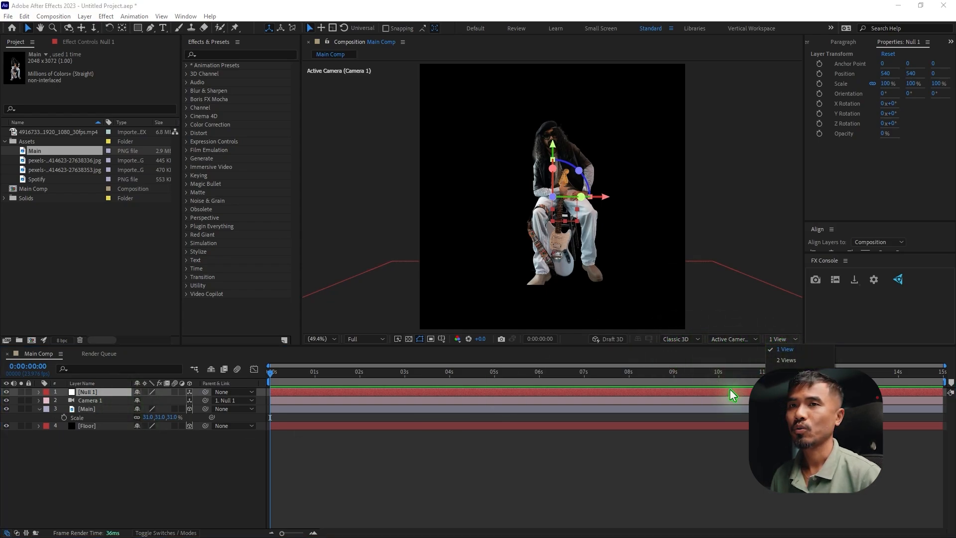
{"action": "left_click", "coordinate": [786, 359]}
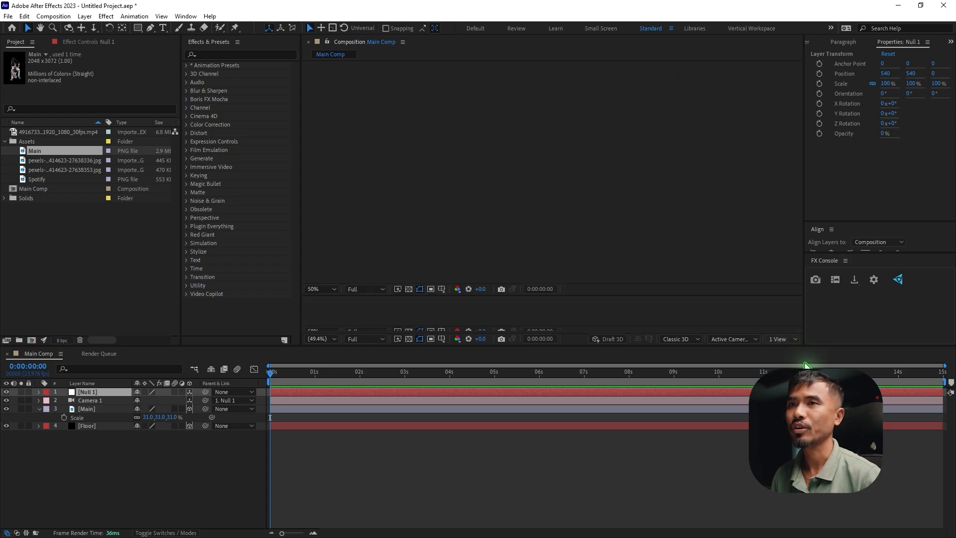
{"action": "left_click", "coordinate": [644, 187]}
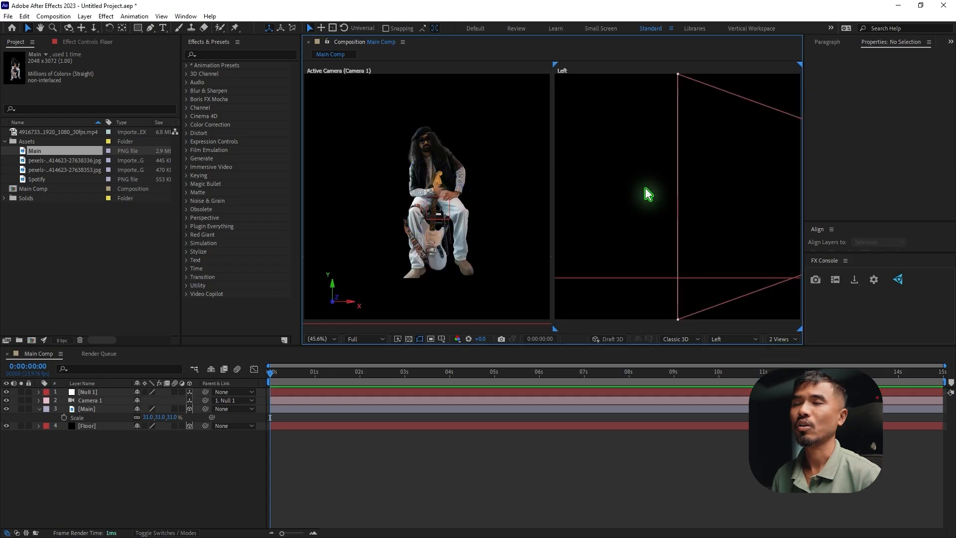
{"action": "scroll", "coordinate": [644, 188], "scroll_direction": "down", "scroll_amount": 3}
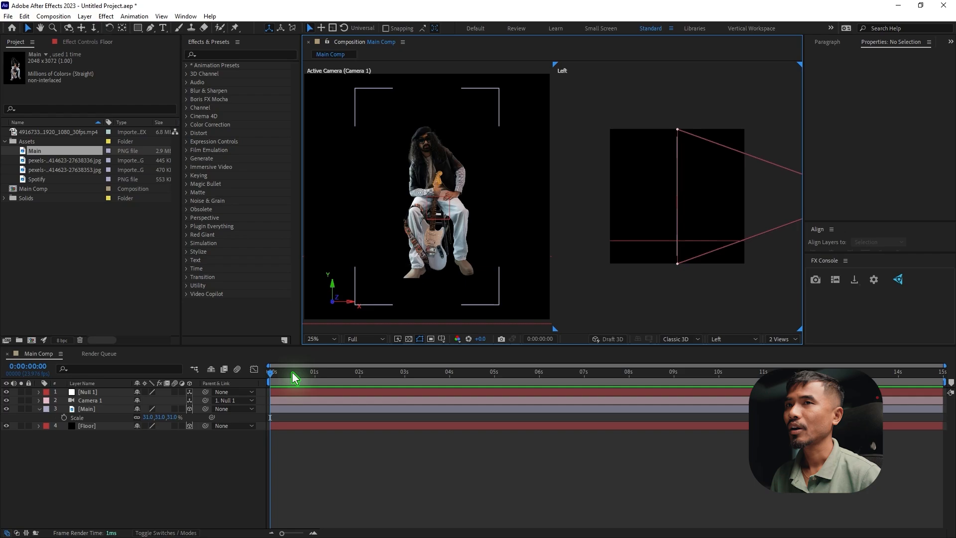
{"action": "scroll", "coordinate": [684, 176], "scroll_direction": "down", "scroll_amount": 4}
{"action": "left_click_drag", "start_coordinate": [716, 232], "coordinate": [713, 241]}
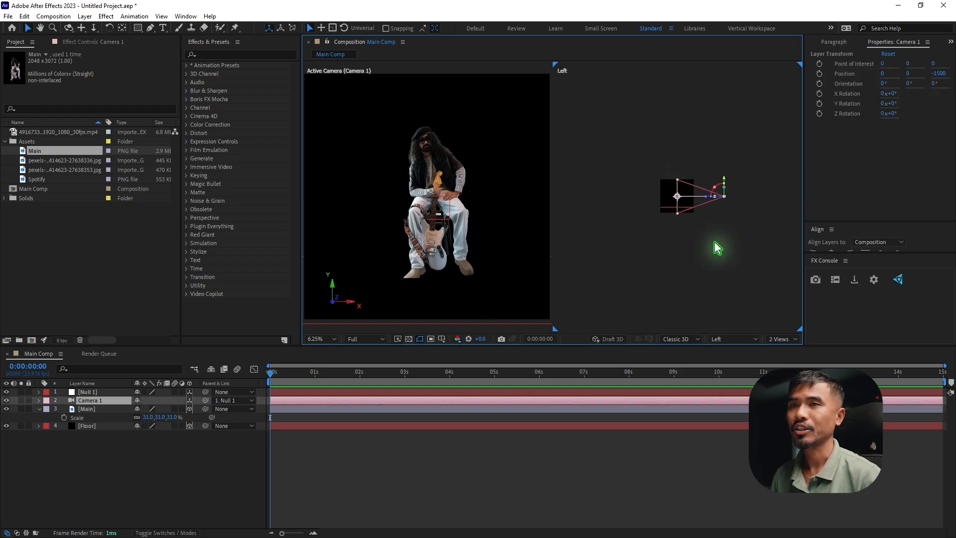
{"action": "scroll", "coordinate": [714, 241], "scroll_direction": "up", "scroll_amount": 1}
{"action": "left_click_drag", "start_coordinate": [649, 211], "coordinate": [659, 230]}
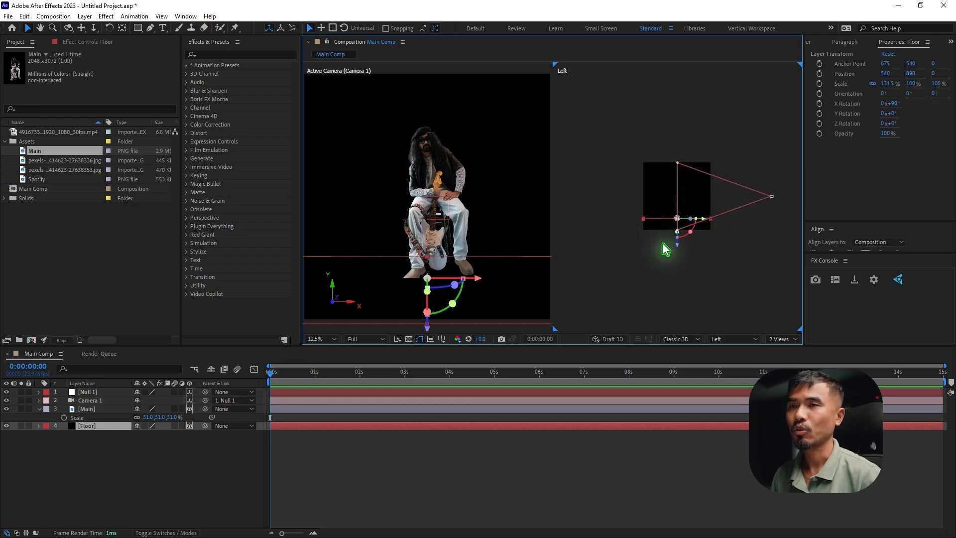
Push the Main image back to about Z 524 and raise it slightly to align its feet with the floor
{"action": "left_click", "coordinate": [89, 409]}
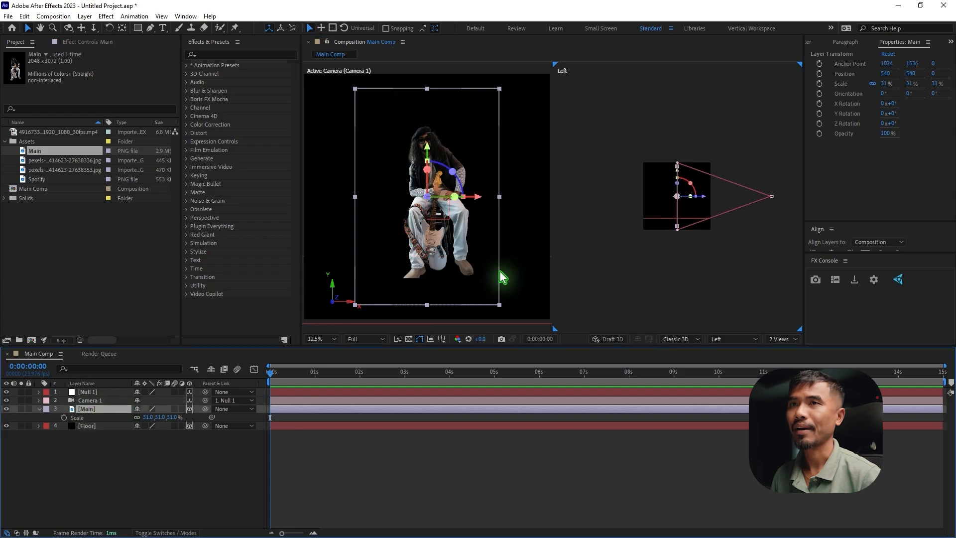
{"action": "scroll", "coordinate": [724, 209], "scroll_direction": "up", "scroll_amount": 3}
{"action": "scroll", "coordinate": [724, 211], "scroll_direction": "down", "scroll_amount": 4}
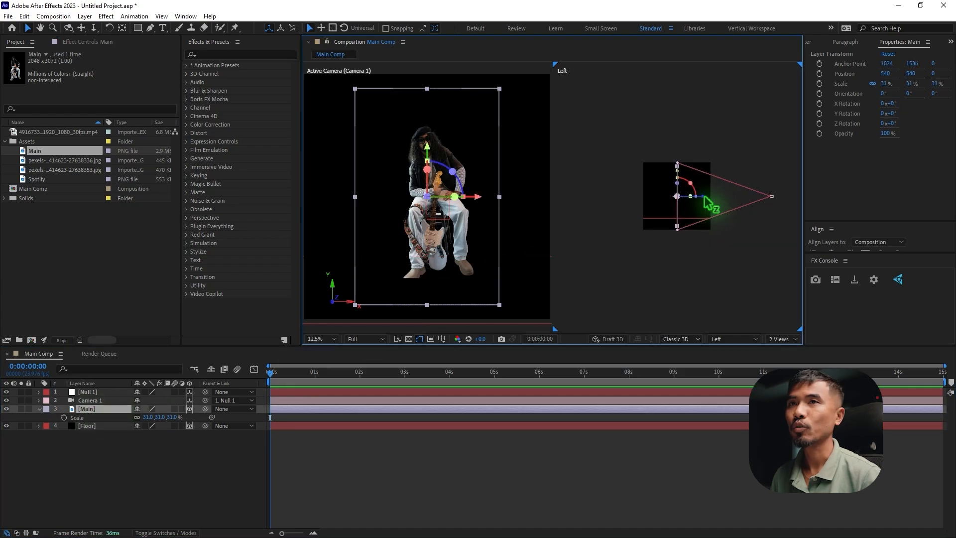
{"action": "left_click_drag", "start_coordinate": [691, 196], "coordinate": [658, 196]}
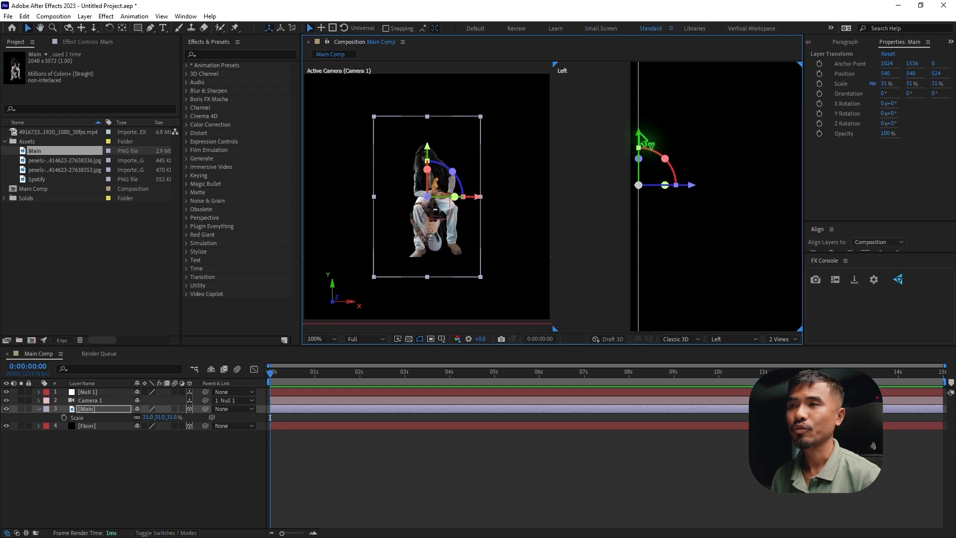
{"action": "mouse_move", "coordinate": [638, 133]}
{"action": "left_mouse_down"}
{"action": "mouse_move", "coordinate": [638, 116]}
{"action": "mouse_move", "coordinate": [638, 147]}
{"action": "mouse_move", "coordinate": [637, 106]}
{"action": "mouse_move", "coordinate": [639, 127]}
{"action": "left_mouse_up"}
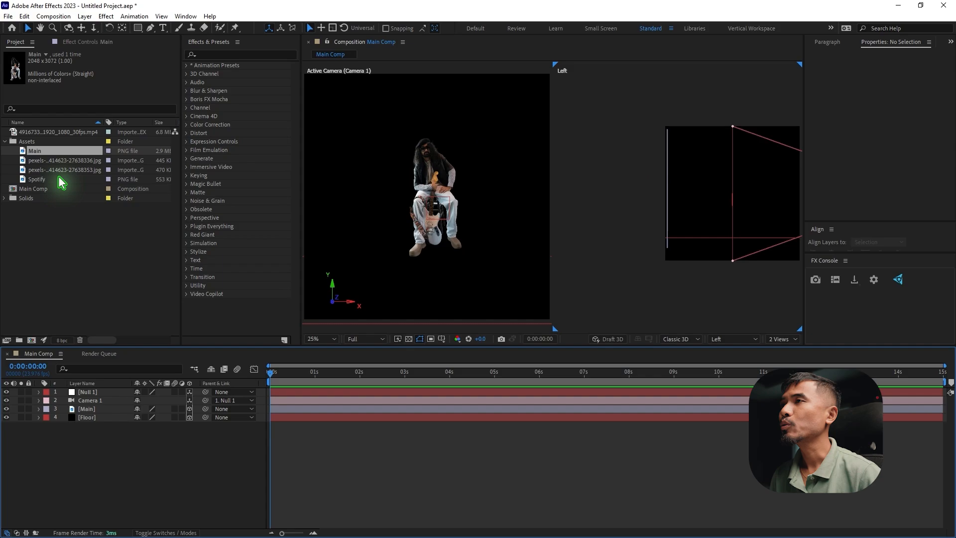
Add the Spotify image to Main Comp between the Main and Floor layers
{"action": "left_click", "coordinate": [52, 178]}
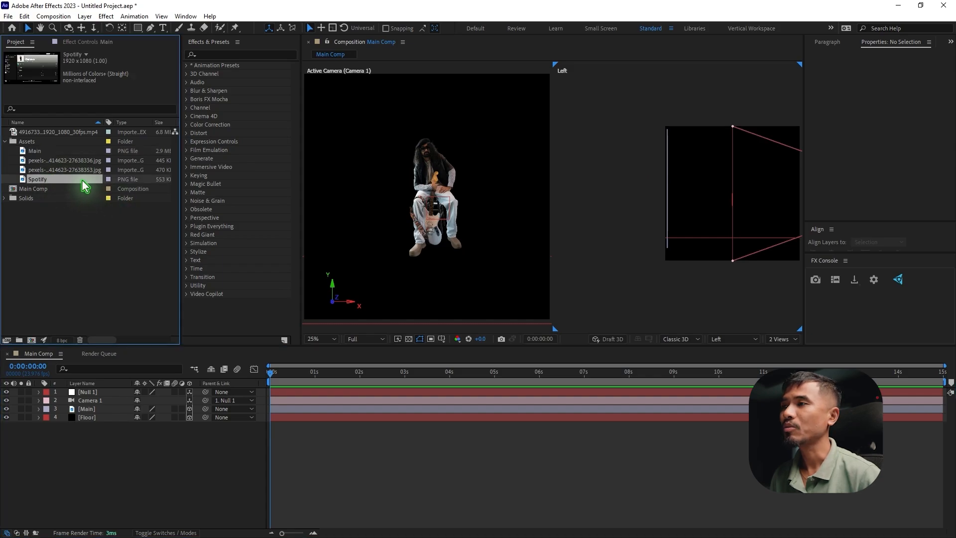
{"action": "left_click_drag", "start_coordinate": [81, 179], "coordinate": [130, 418]}
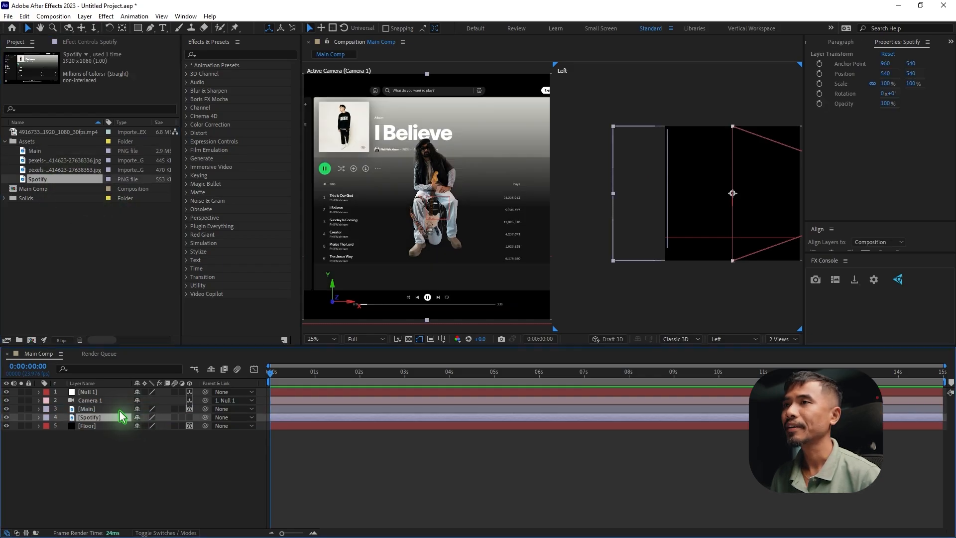
Make the Spotify layer 3D and push it back behind the Main layer to about Z 856
{"action": "left_click", "coordinate": [189, 417]}
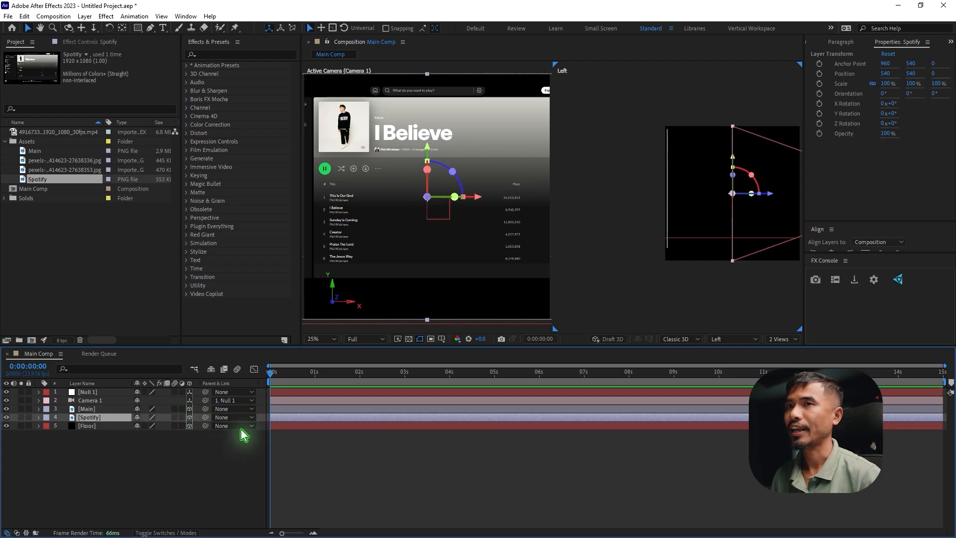
{"action": "left_click_drag", "start_coordinate": [662, 293], "coordinate": [704, 302]}
{"action": "key", "text": "space"}
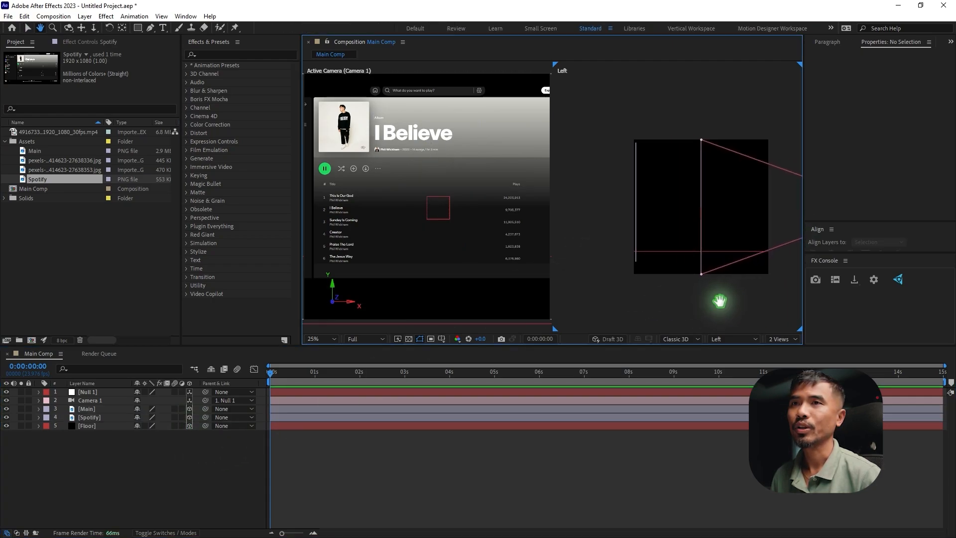
{"action": "left_click", "coordinate": [90, 417]}
{"action": "left_click_drag", "start_coordinate": [737, 208], "coordinate": [636, 208]}
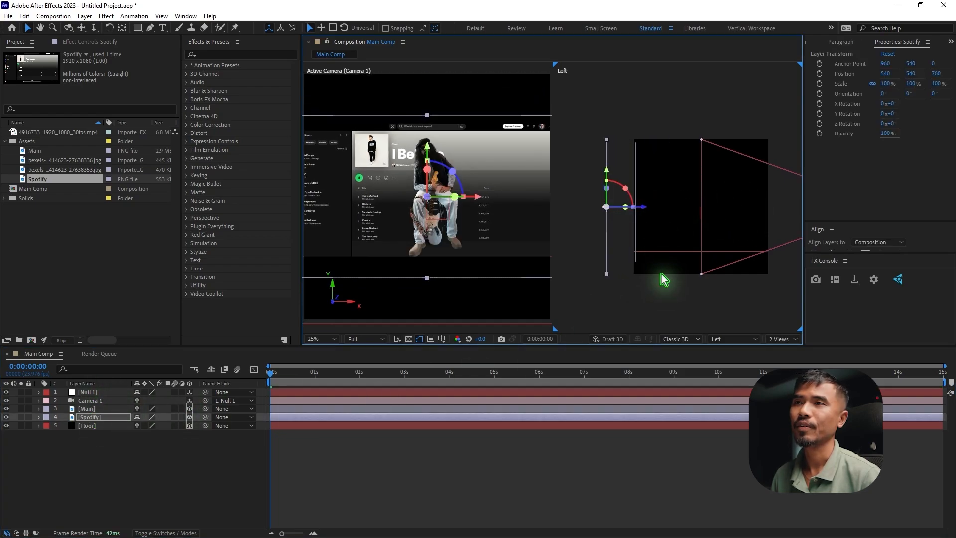
{"action": "left_click_drag", "start_coordinate": [635, 290], "coordinate": [727, 290]}
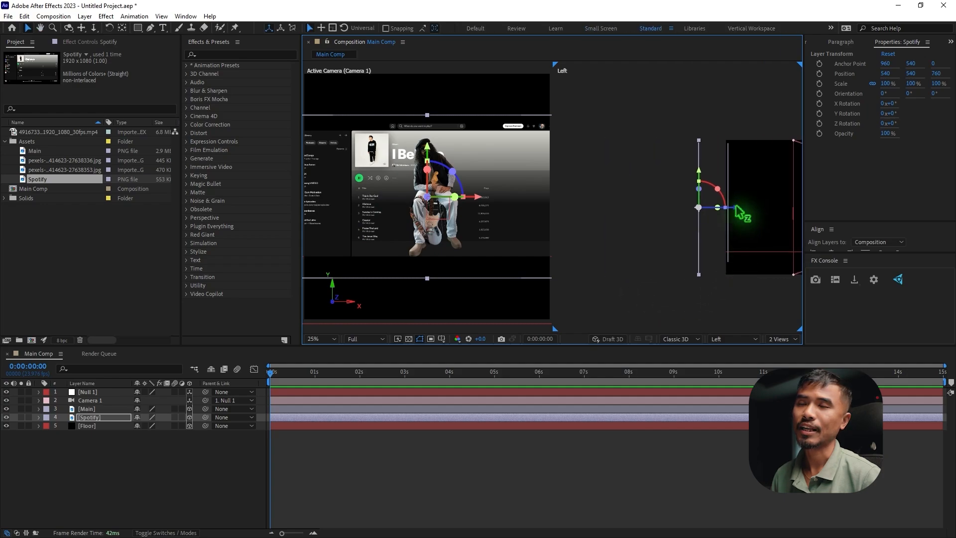
{"action": "left_click_drag", "start_coordinate": [724, 207], "coordinate": [726, 214]}
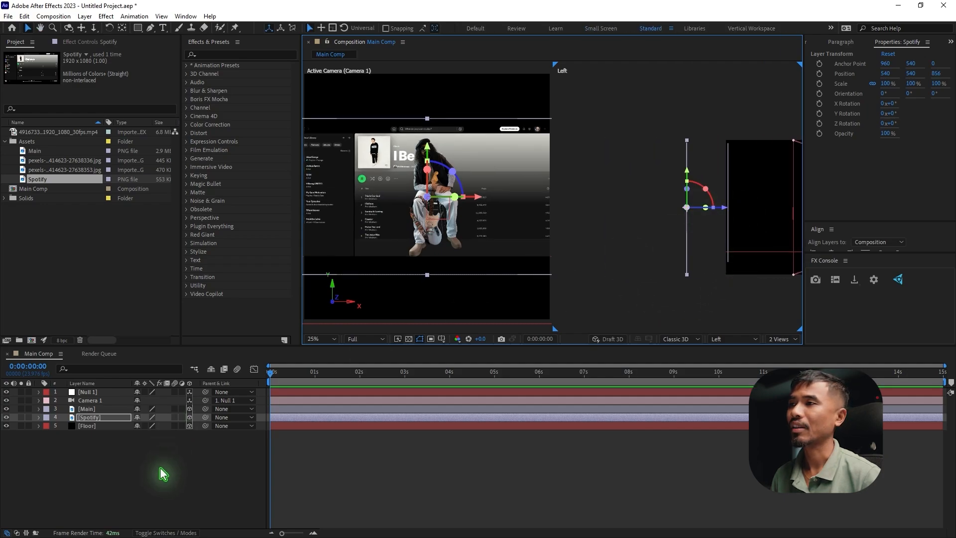
Scale the Spotify layer to 78%, moving it back to about Z 1536 and up so it sits higher behind the guitarist
{"action": "key", "text": "s"}
{"action": "left_click_drag", "start_coordinate": [152, 427], "coordinate": [143, 427]}
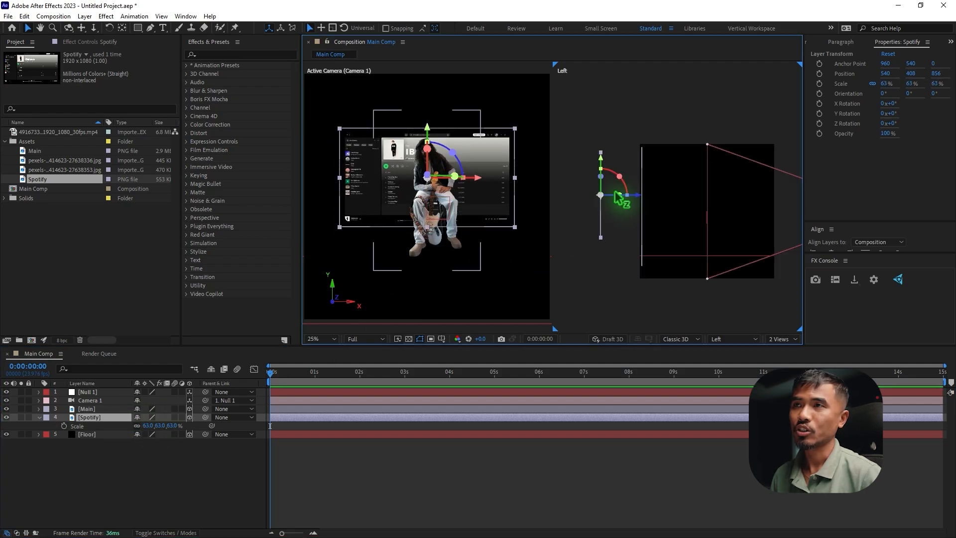
{"action": "left_click_drag", "start_coordinate": [620, 199], "coordinate": [663, 238]}
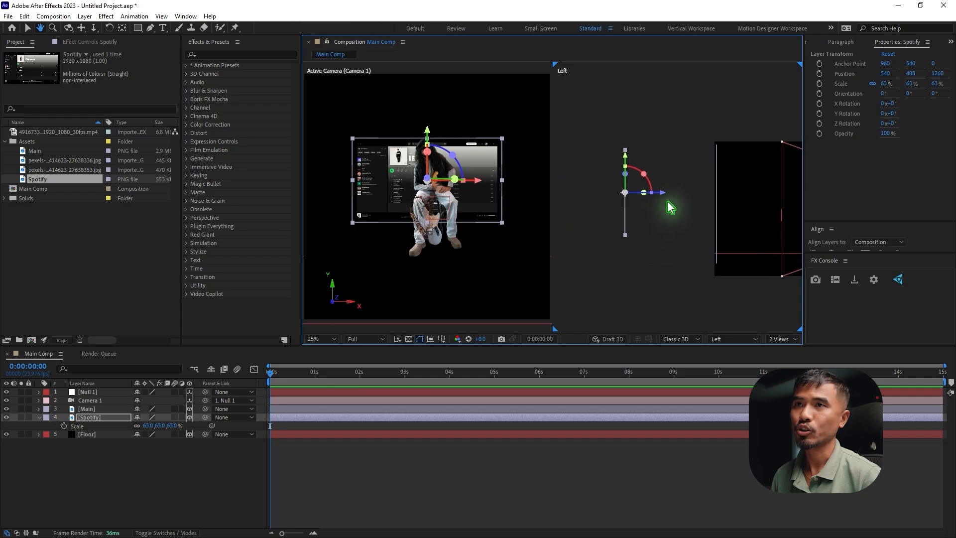
{"action": "left_click_drag", "start_coordinate": [662, 194], "coordinate": [626, 193]}
{"action": "left_click_drag", "start_coordinate": [149, 429], "coordinate": [157, 427]}
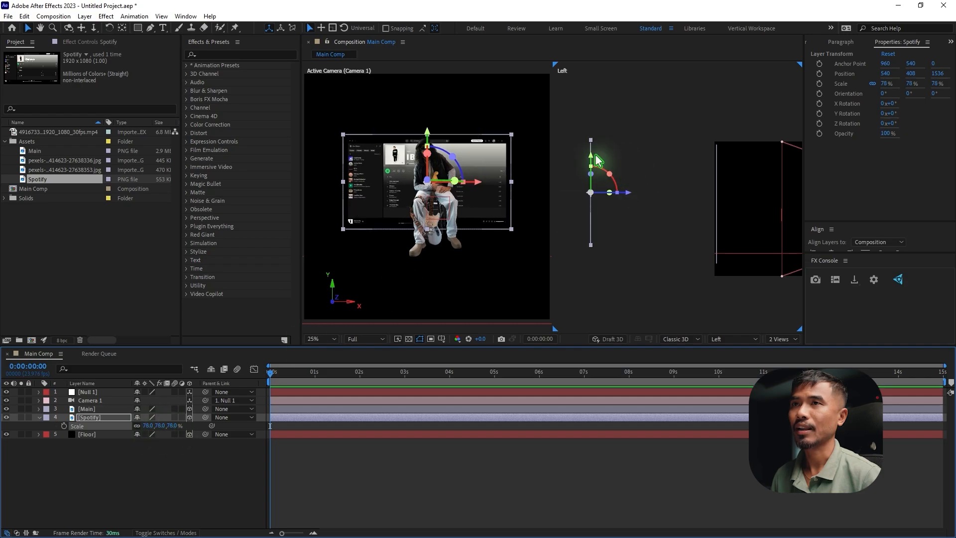
{"action": "left_click_drag", "start_coordinate": [589, 155], "coordinate": [589, 138]}
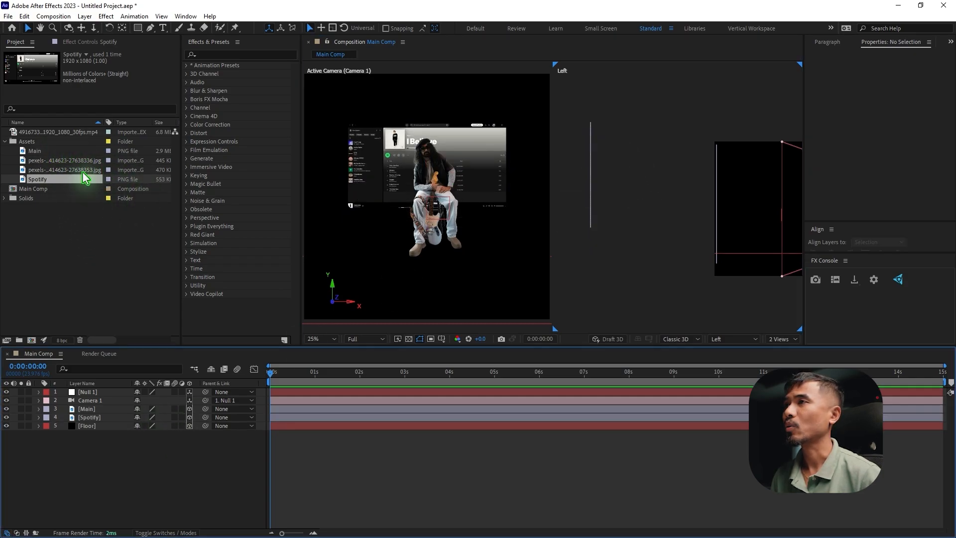
Add the 4916733 concert video between the Spotify and Floor layers as a 3D layer and push it back to about Z 2360
{"action": "left_click_drag", "start_coordinate": [49, 134], "coordinate": [154, 433]}
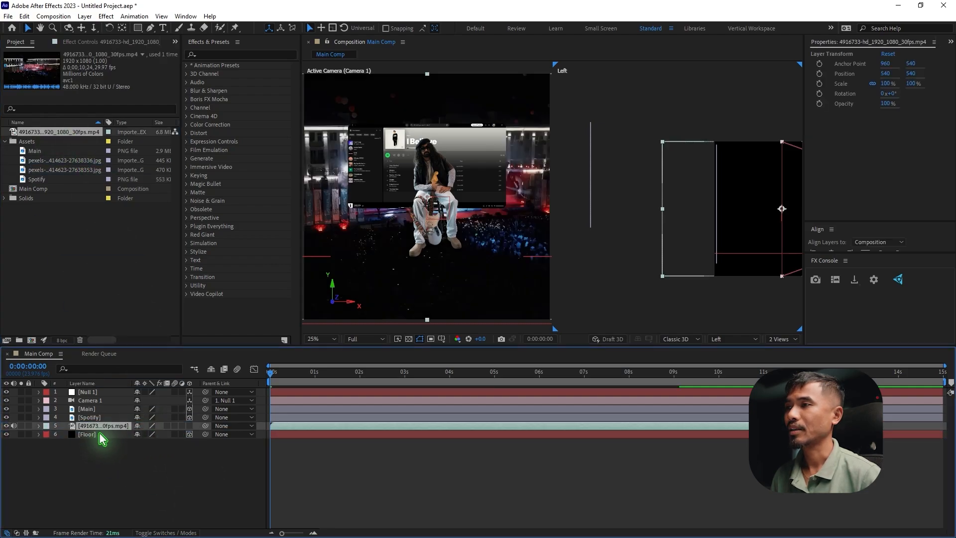
{"action": "left_click", "coordinate": [190, 426]}
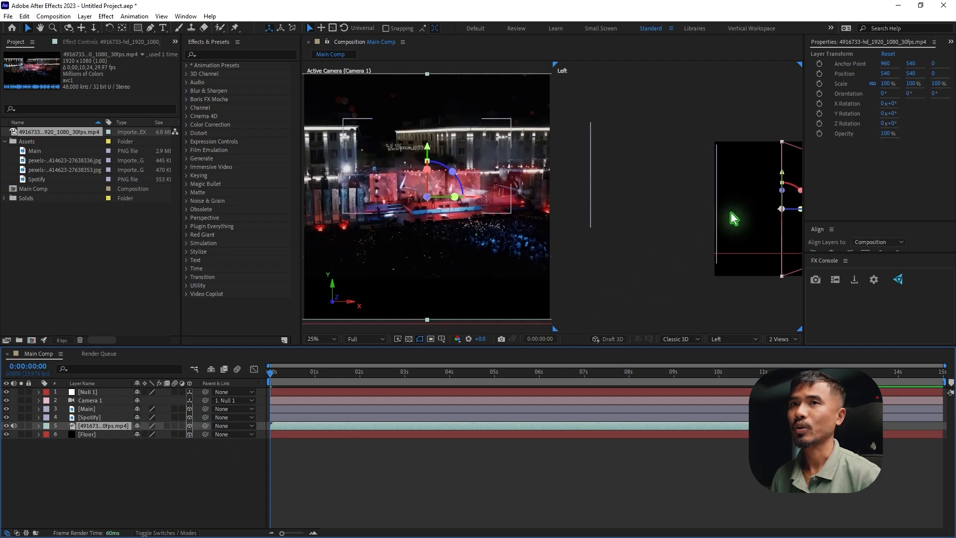
{"action": "left_click_drag", "start_coordinate": [705, 222], "coordinate": [642, 220]}
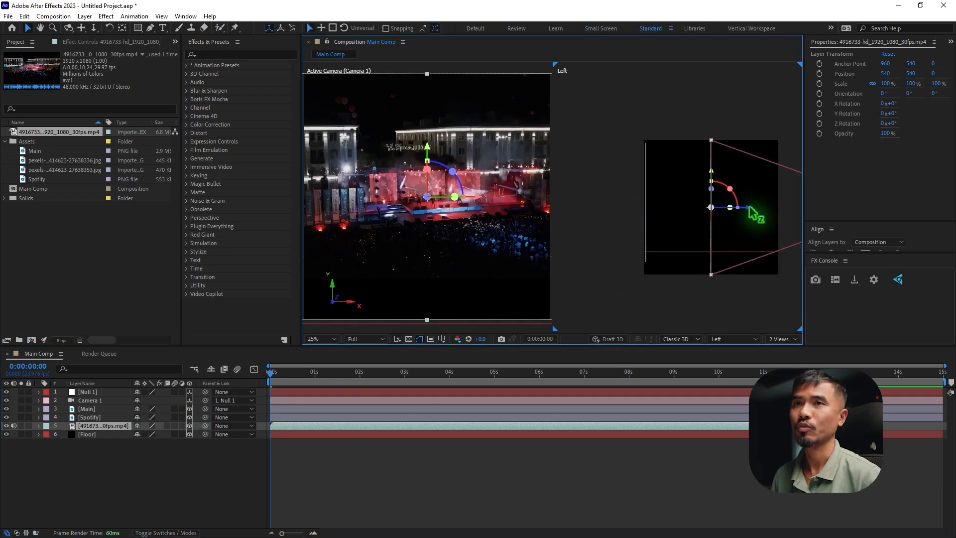
{"action": "left_click_drag", "start_coordinate": [740, 212], "coordinate": [782, 237]}
{"action": "left_click_drag", "start_coordinate": [762, 206], "coordinate": [602, 203]}
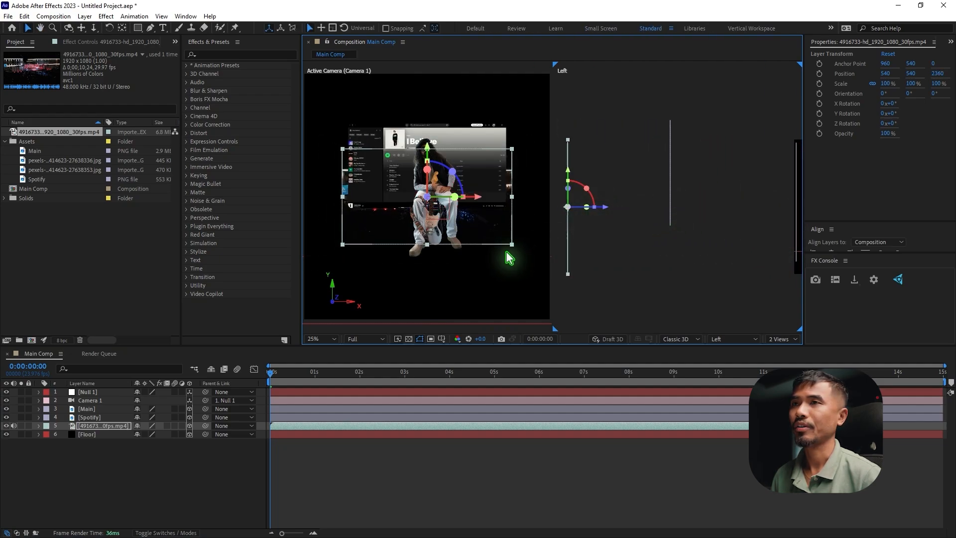
Scale the concert video to 183% and raise it to about Y -26 so it fills the background above the floor
{"action": "key", "text": "s"}
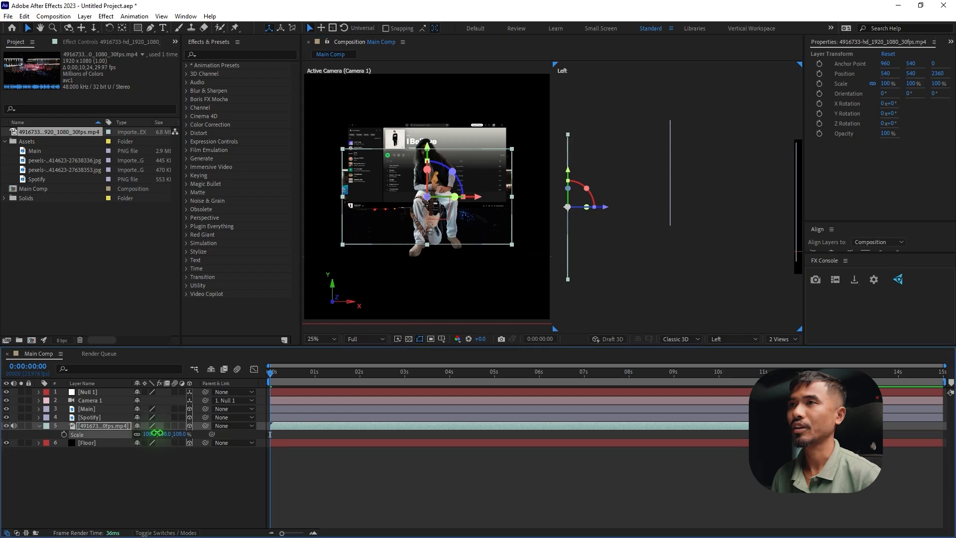
{"action": "left_click_drag", "start_coordinate": [152, 433], "coordinate": [199, 432]}
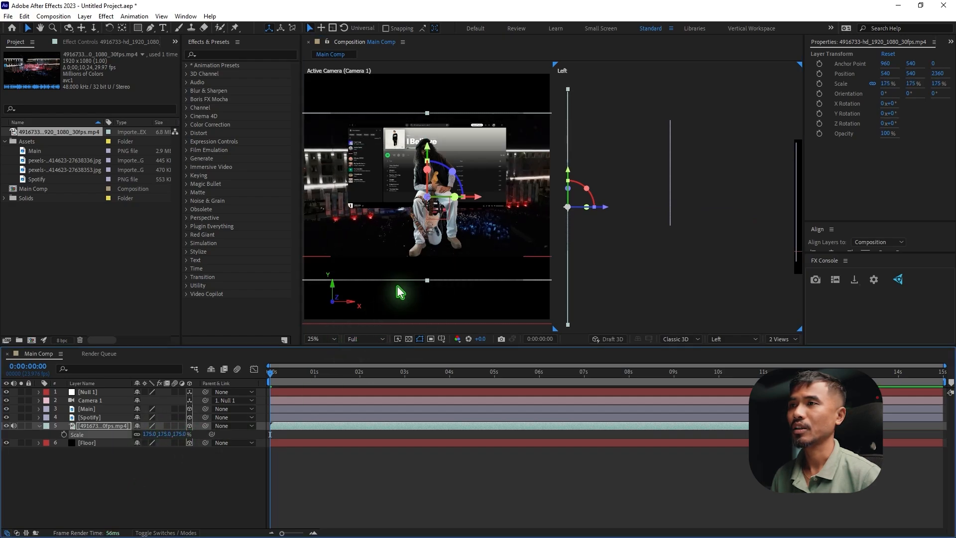
{"action": "left_click", "coordinate": [328, 339]}
{"action": "left_click", "coordinate": [331, 359]}
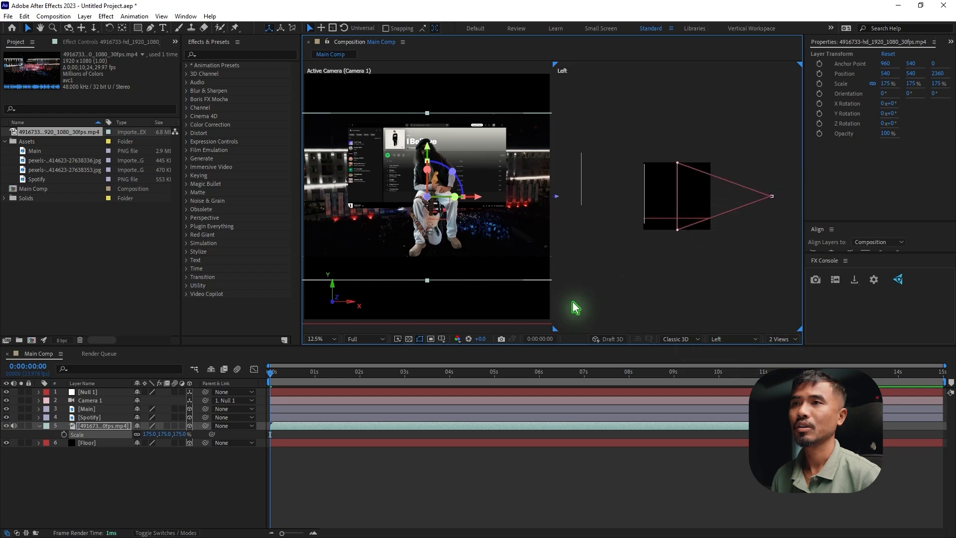
{"action": "left_click", "coordinate": [438, 296]}
{"action": "left_click", "coordinate": [324, 339]}
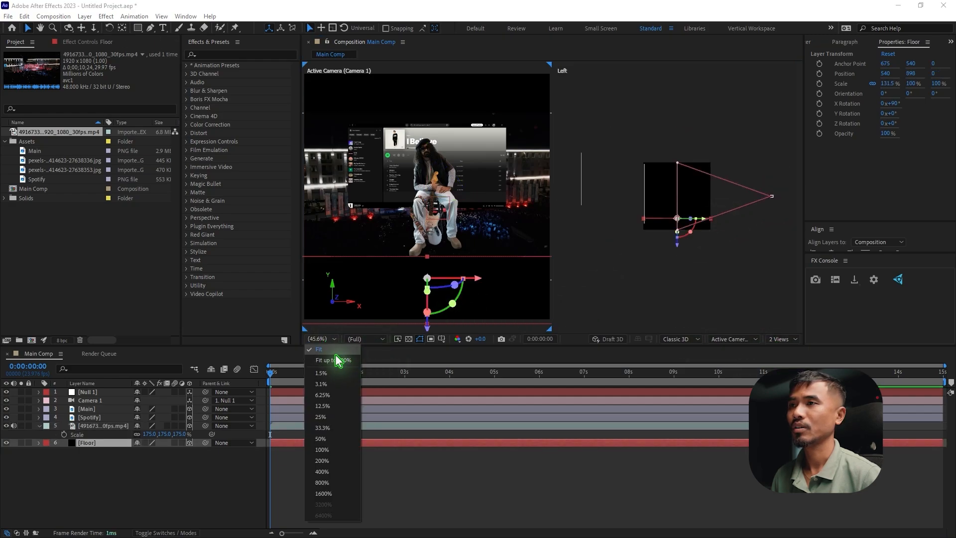
{"action": "left_click", "coordinate": [321, 417]}
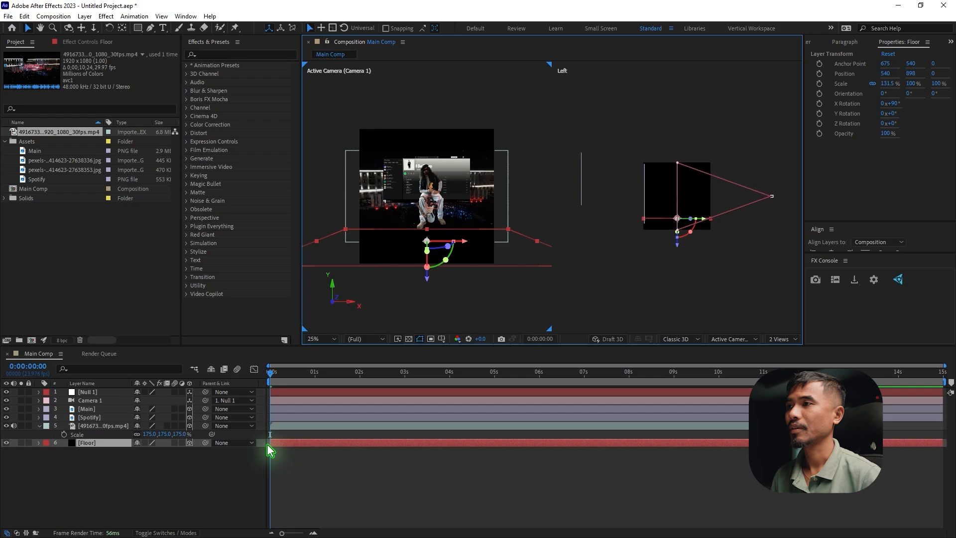
{"action": "left_click", "coordinate": [151, 436]}
{"action": "left_click_drag", "start_coordinate": [152, 436], "coordinate": [157, 433]}
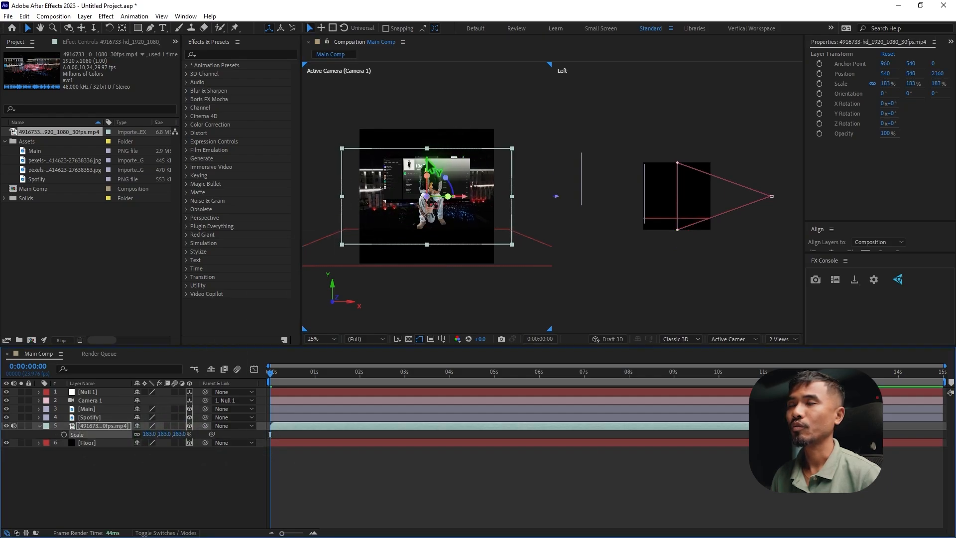
{"action": "left_click_drag", "start_coordinate": [429, 161], "coordinate": [432, 134]}
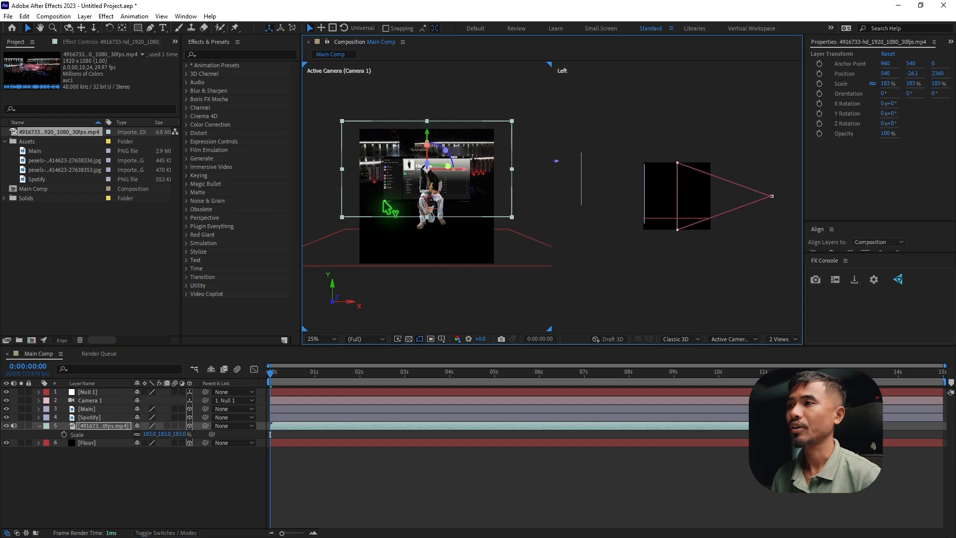
Set the concert video layer's opacity to 50% and collapse its properties
{"action": "key", "text": "t"}
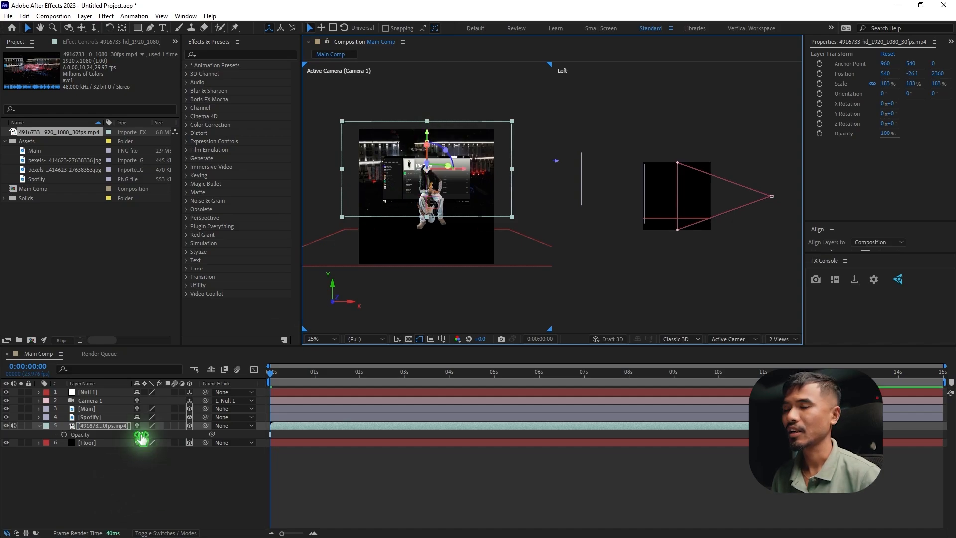
{"action": "left_click", "coordinate": [140, 434]}
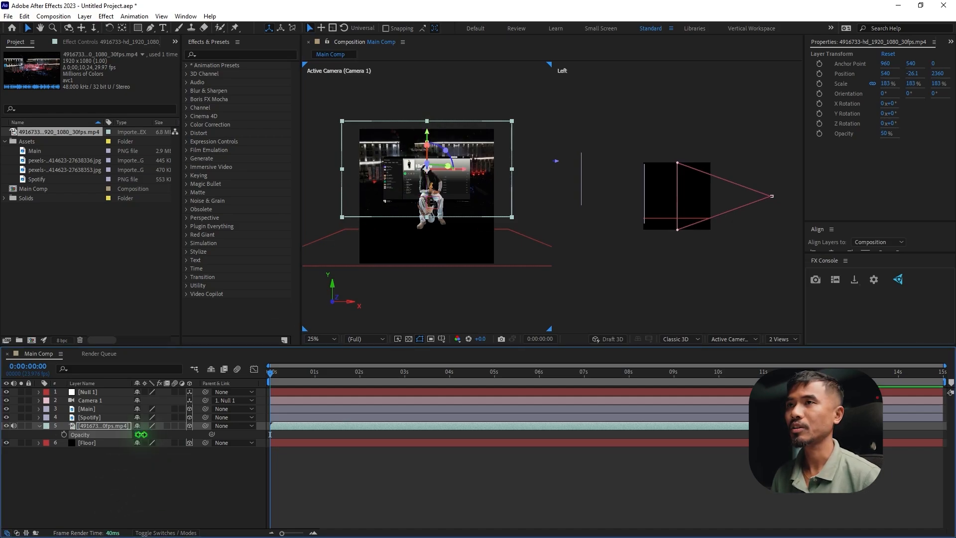
{"action": "left_click", "coordinate": [125, 515]}
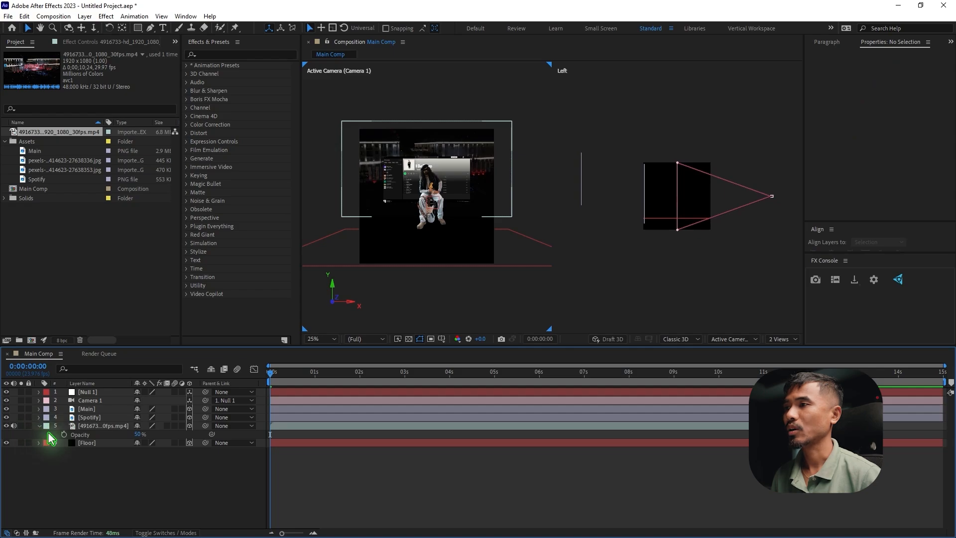
{"action": "left_click", "coordinate": [39, 426]}
Create a black 1350 × 1080 px solid and place it at the bottom of the layer stack
{"action": "left_click", "coordinate": [83, 20]}
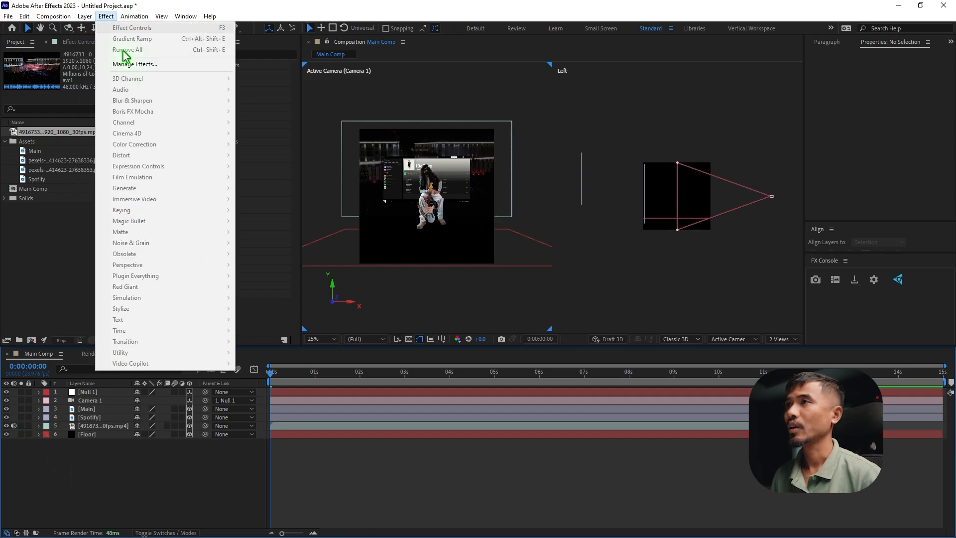
{"action": "left_click", "coordinate": [83, 20]}
{"action": "left_click", "coordinate": [83, 19]}
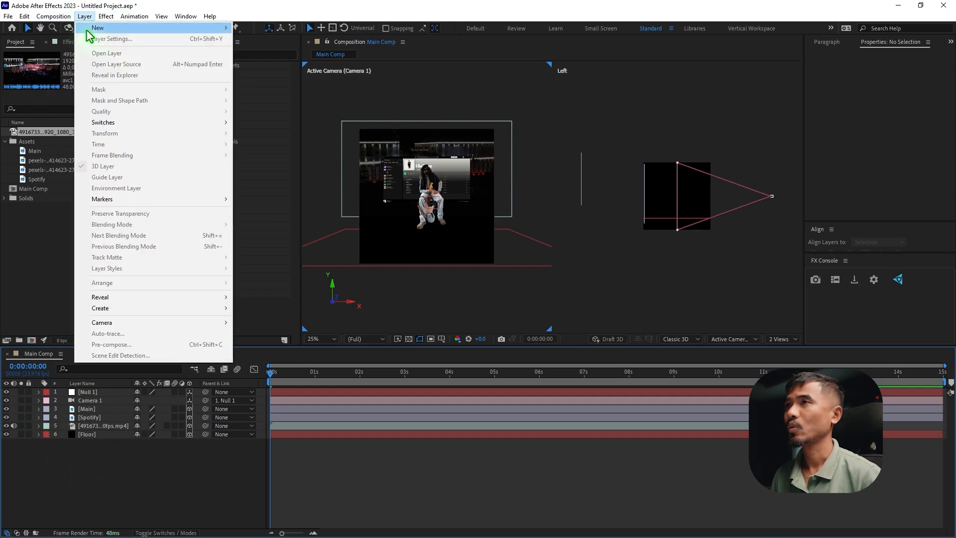
{"action": "mouse_move", "coordinate": [89, 29]}
{"action": "left_click", "coordinate": [290, 40]}
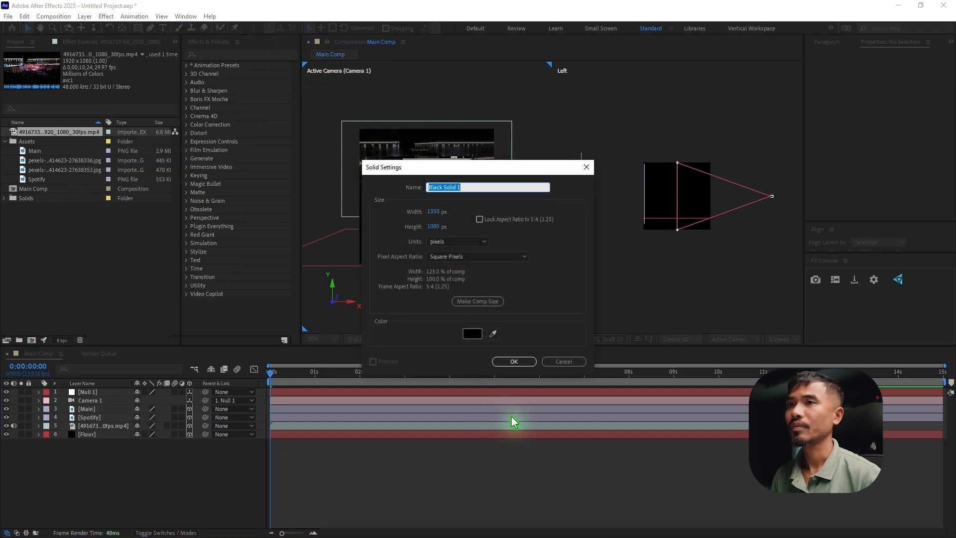
{"action": "left_click", "coordinate": [519, 363]}
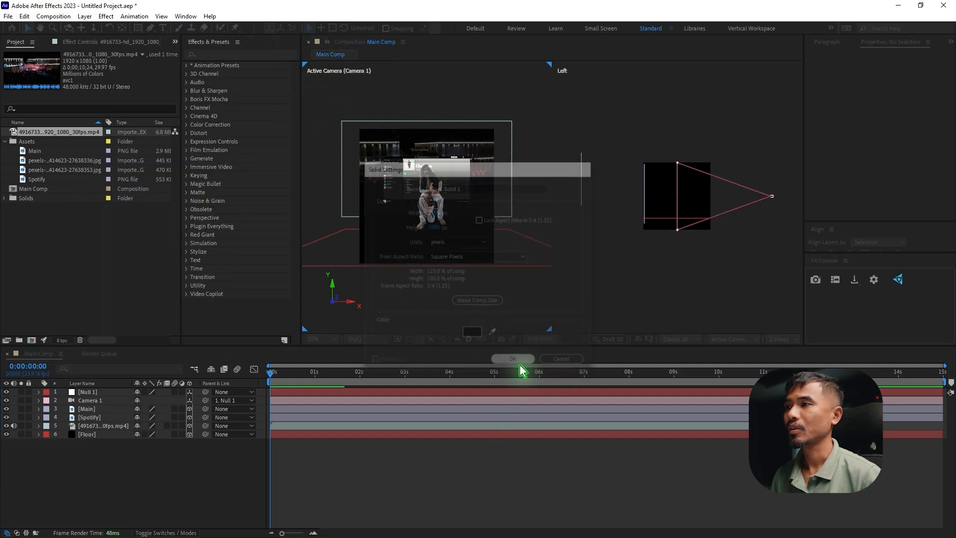
{"action": "left_click_drag", "start_coordinate": [102, 396], "coordinate": [122, 507]}
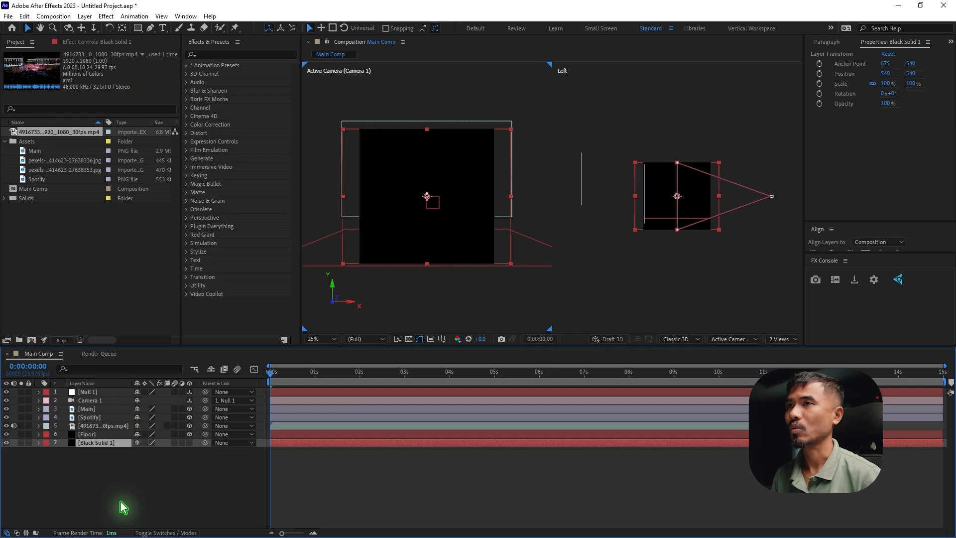
Examine the composition's transparent areas with the transparency grid by temporarily hiding Black Solid 1
{"action": "left_click", "coordinate": [90, 434]}
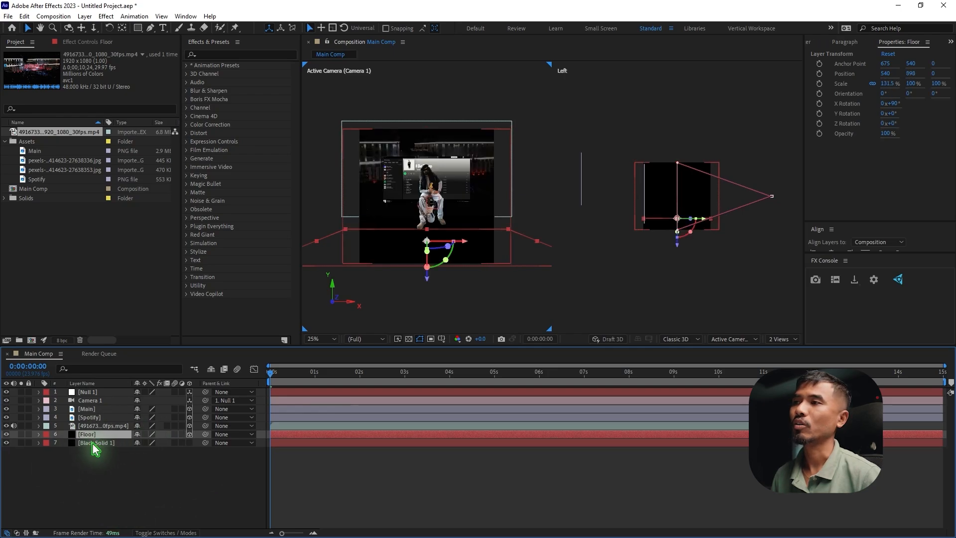
{"action": "left_click", "coordinate": [92, 443]}
{"action": "left_click", "coordinate": [409, 339]}
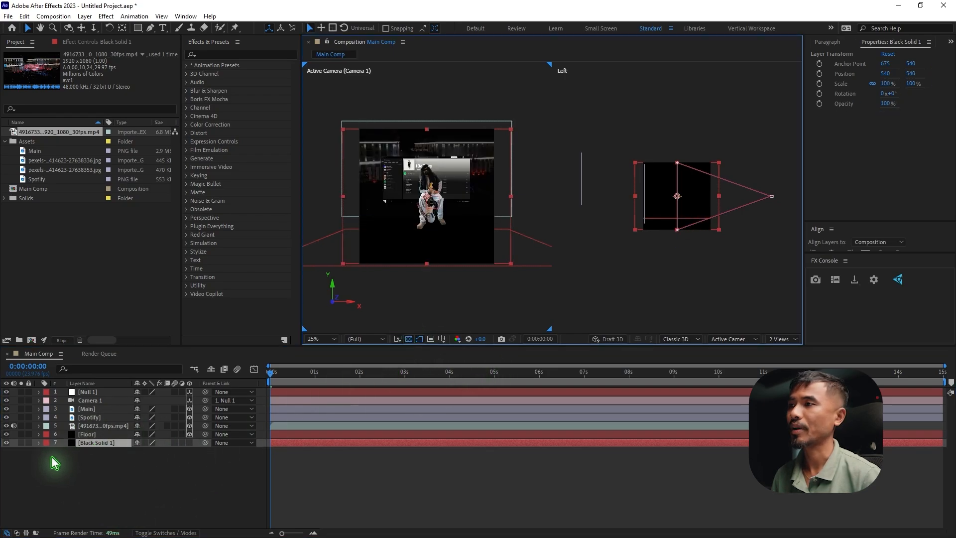
{"action": "left_click", "coordinate": [6, 443]}
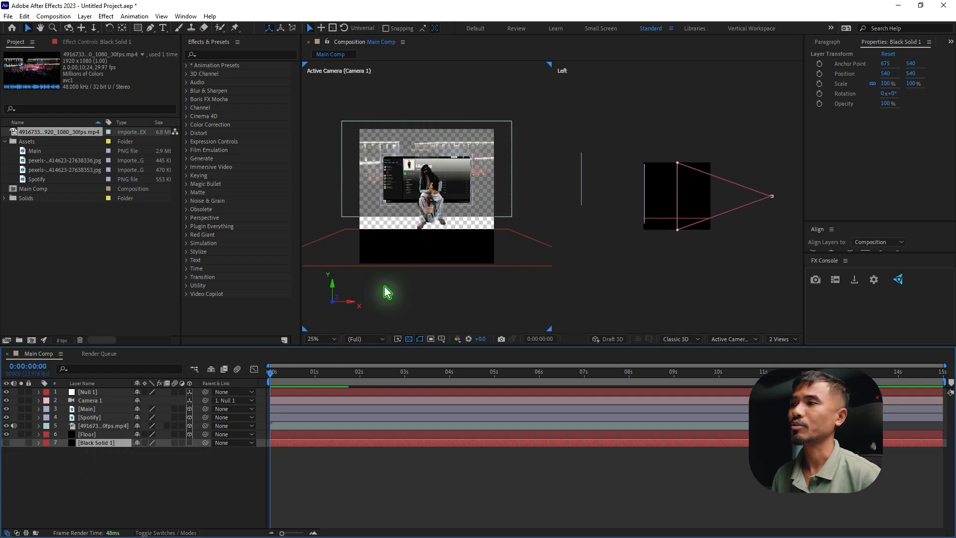
{"action": "left_click", "coordinate": [7, 442]}
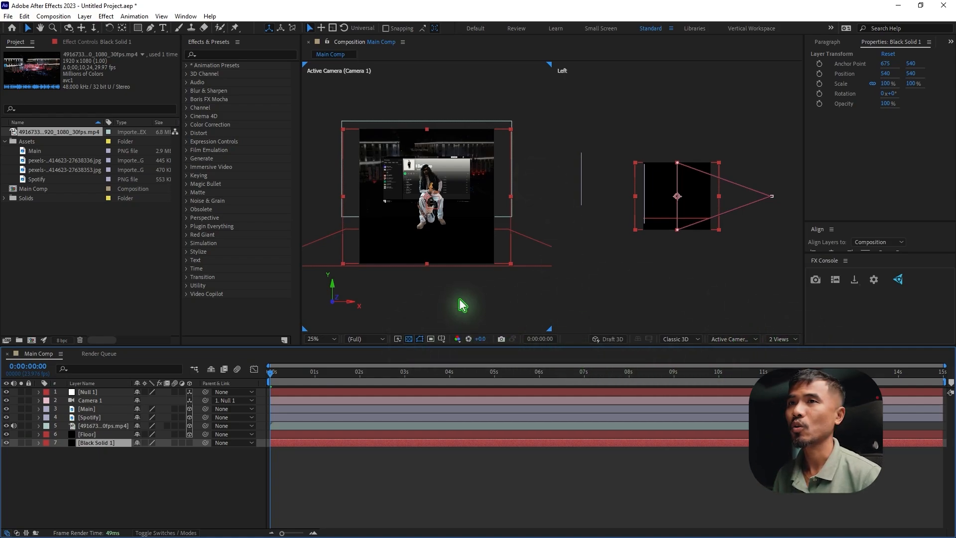
Return the composition viewer to a single view and duplicate the Floor layer
{"action": "left_click", "coordinate": [461, 314]}
{"action": "left_click", "coordinate": [786, 339]}
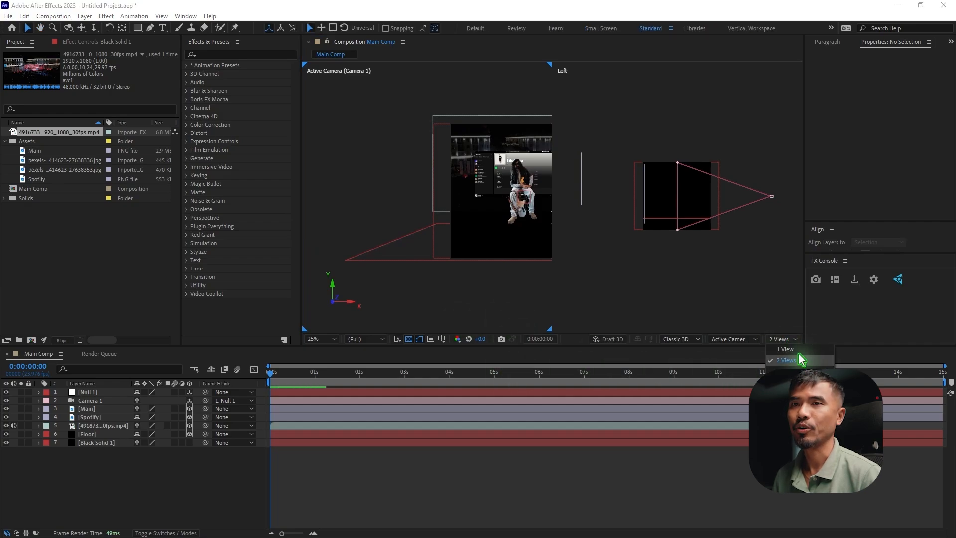
{"action": "left_click", "coordinate": [785, 349]}
{"action": "left_click", "coordinate": [612, 433]}
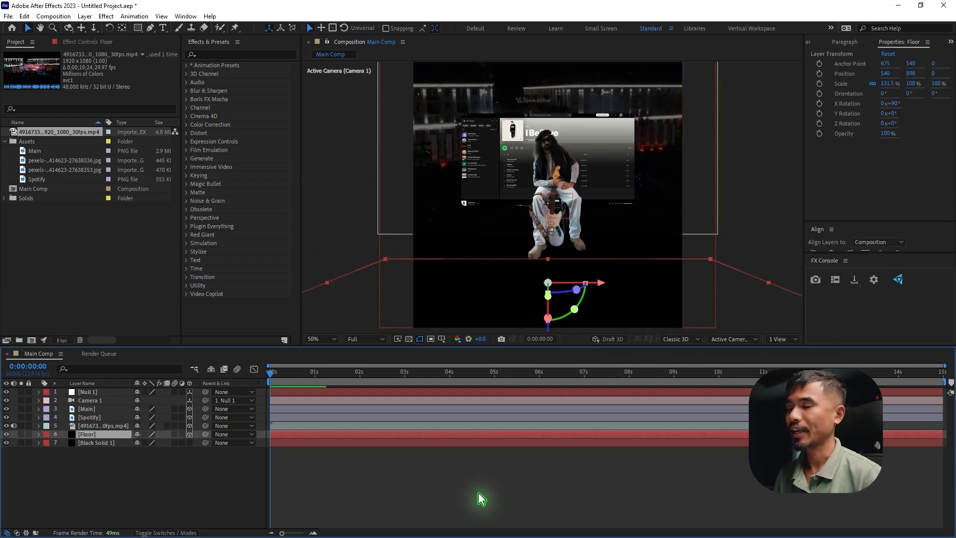
{"action": "key", "text": "ctrl+d"}
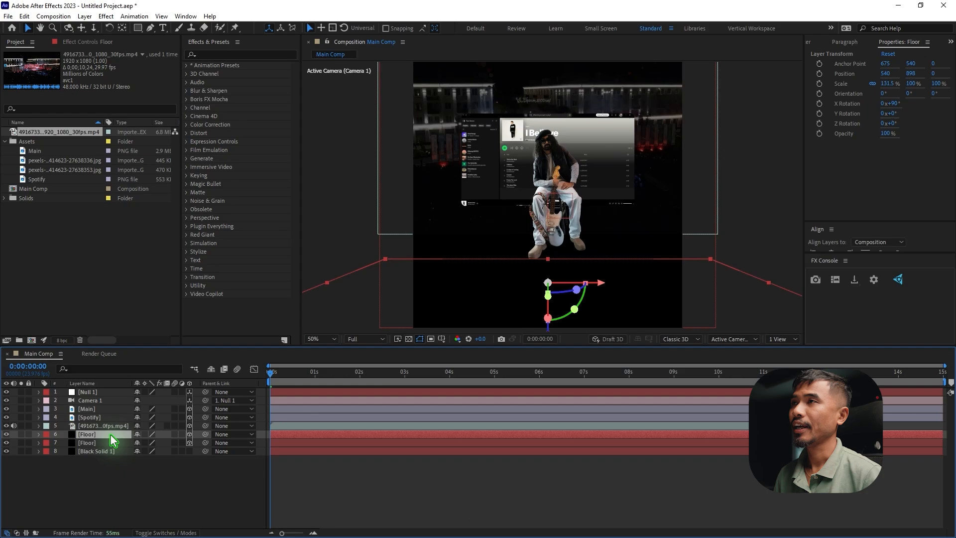
Add an elliptical mask filling the upper Floor layer, set its mode to Subtract, and collapse the layer
{"action": "left_click", "coordinate": [138, 28]}
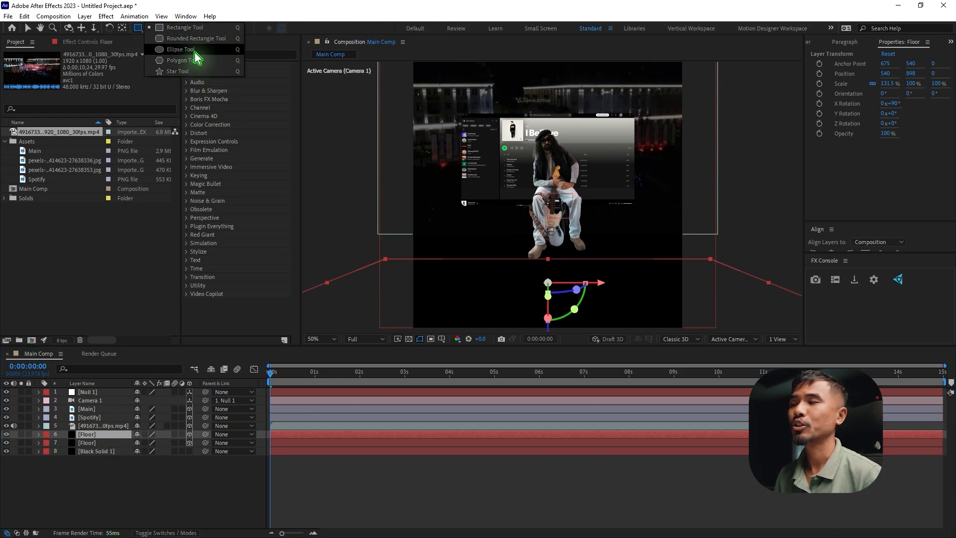
{"action": "left_click", "coordinate": [194, 49]}
{"action": "left_click", "coordinate": [89, 437]}
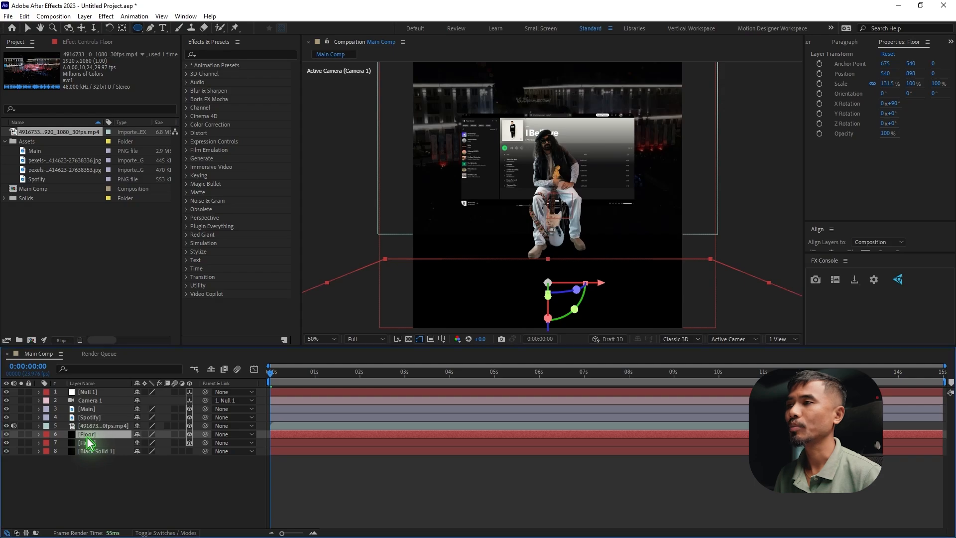
{"action": "double_click", "coordinate": [138, 29]}
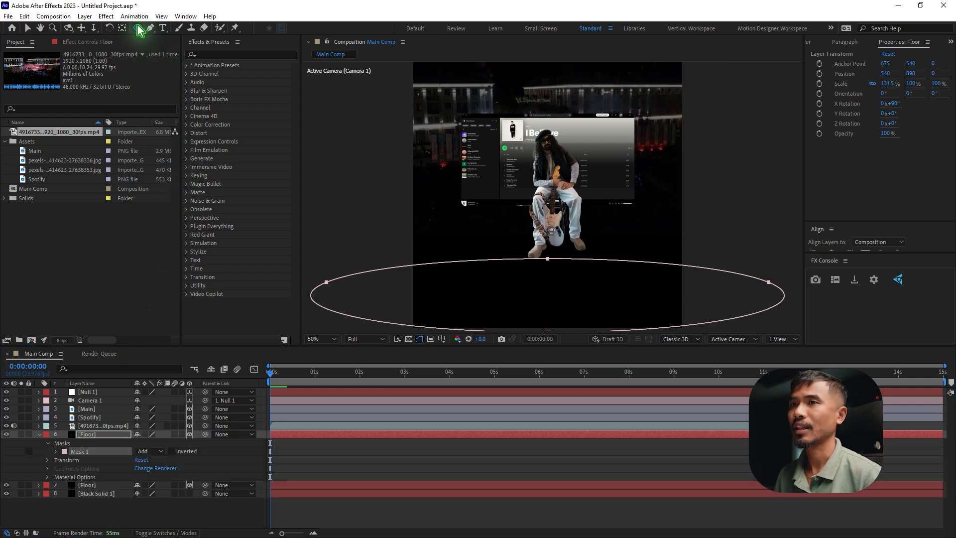
{"action": "left_click", "coordinate": [150, 451]}
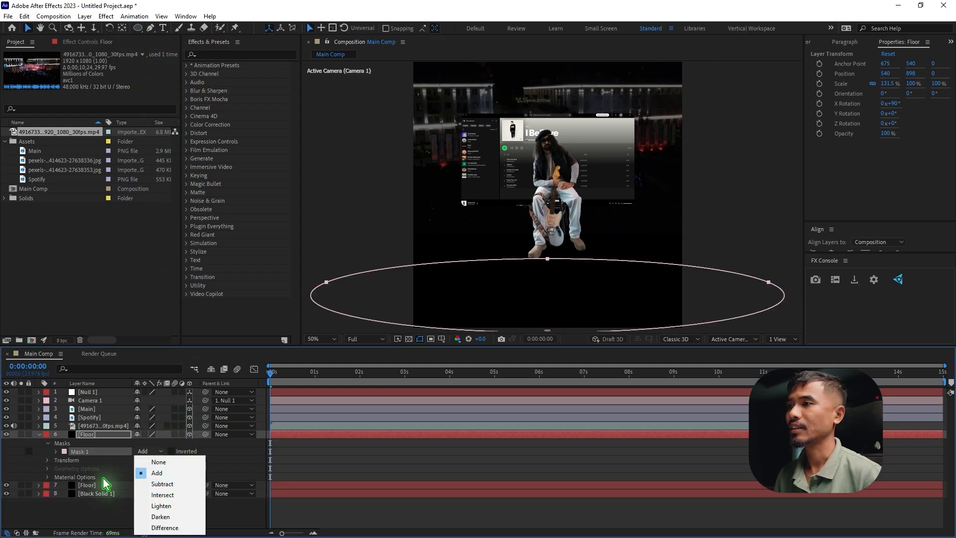
{"action": "left_click", "coordinate": [175, 484]}
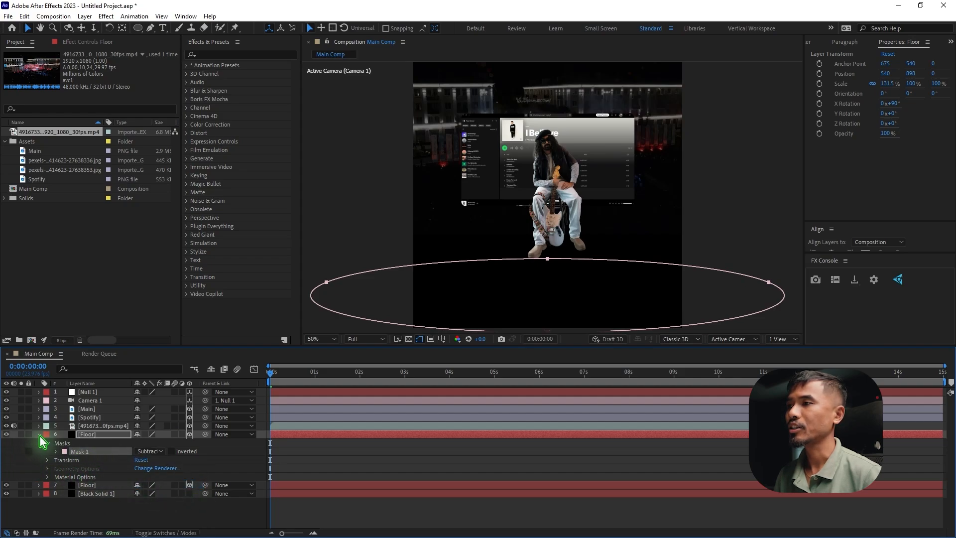
{"action": "left_click", "coordinate": [39, 434]}
{"action": "left_click", "coordinate": [85, 435]}
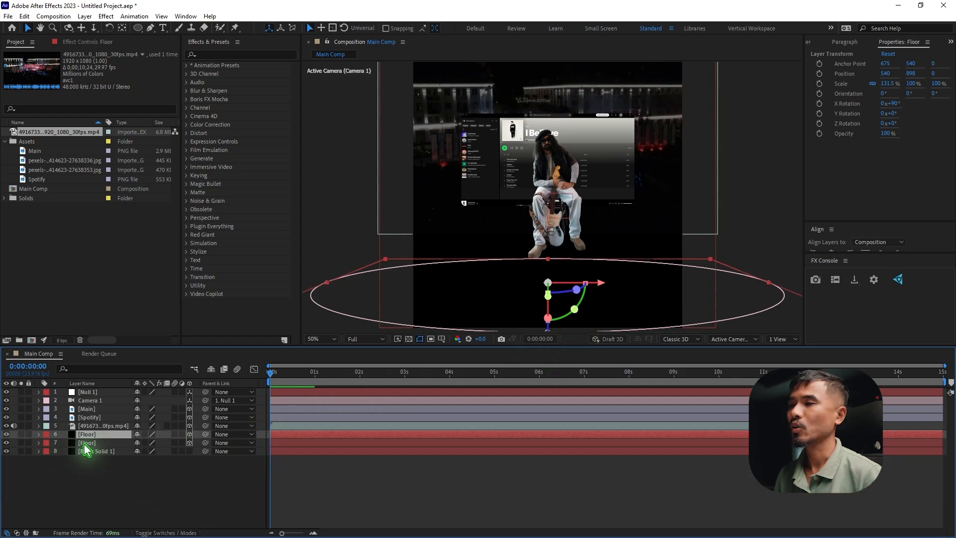
Change the lower Floor layer's solid color to dark grey 0E0E0E
{"action": "left_click", "coordinate": [89, 443]}
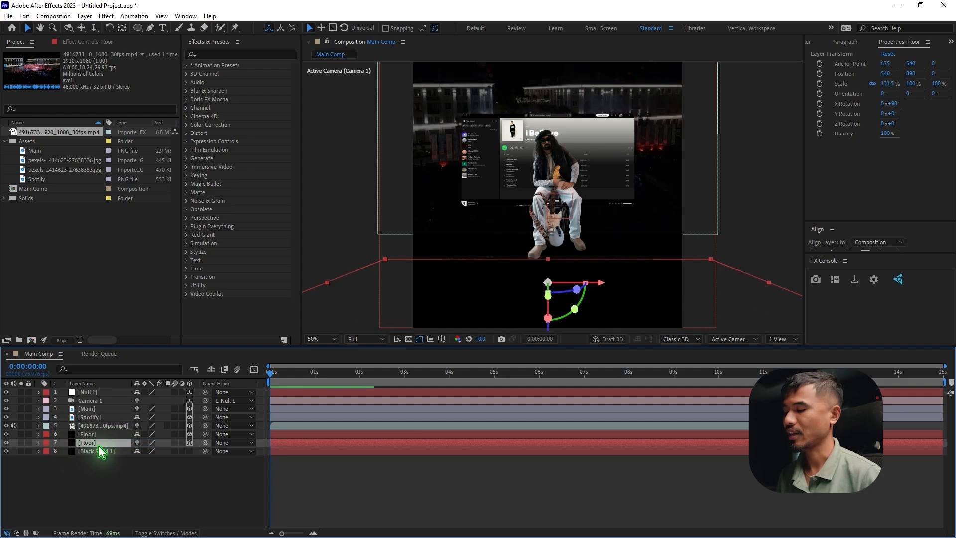
{"action": "key", "text": "ctrl+shift+y"}
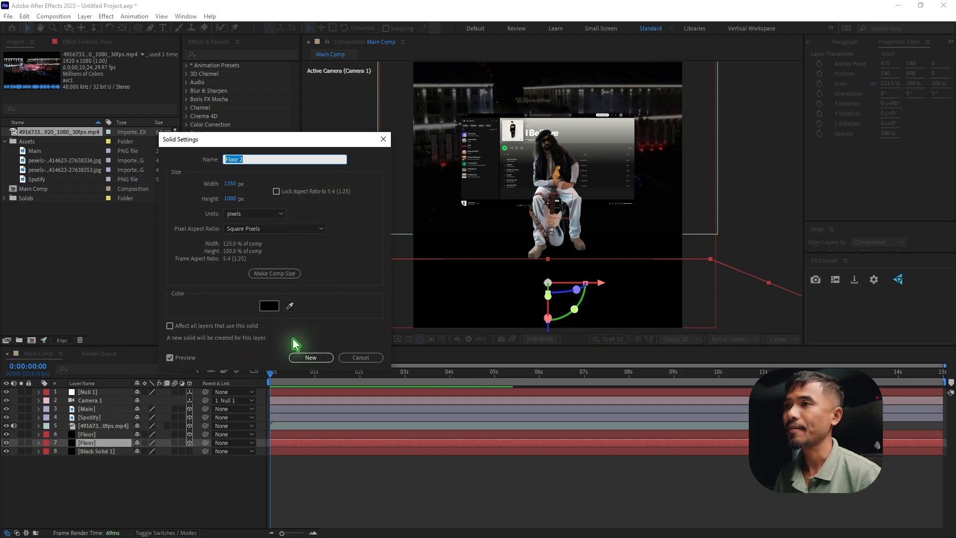
{"action": "left_click", "coordinate": [269, 305]}
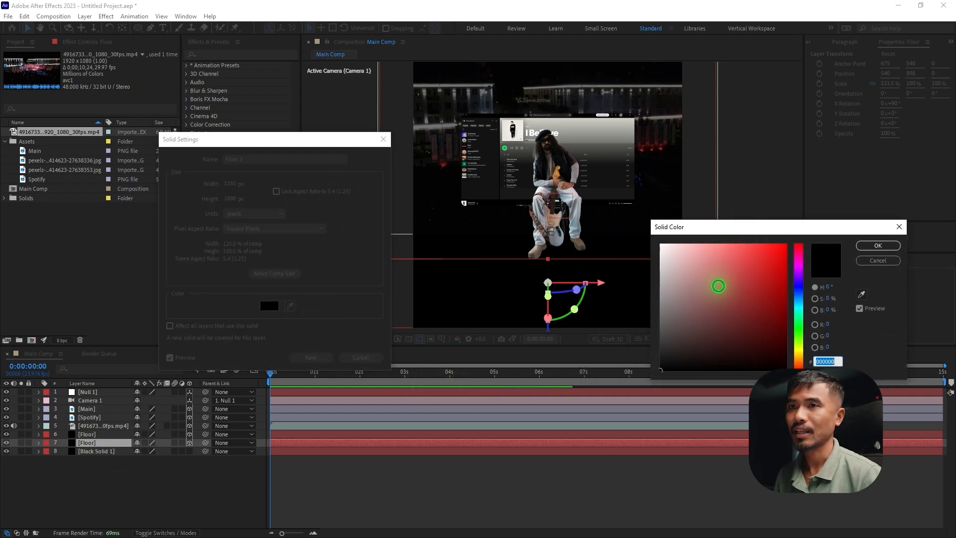
{"action": "left_click_drag", "start_coordinate": [659, 366], "coordinate": [660, 364]}
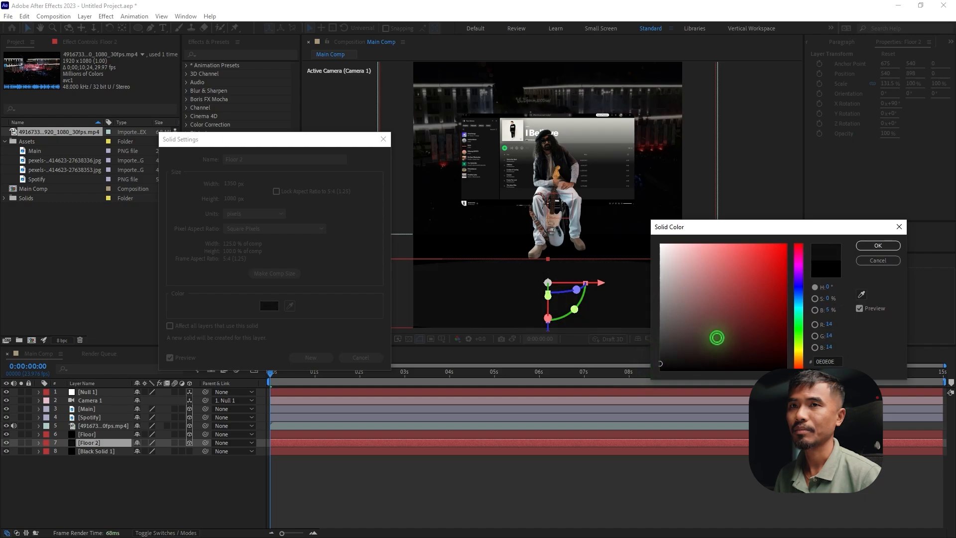
{"action": "left_click", "coordinate": [888, 245]}
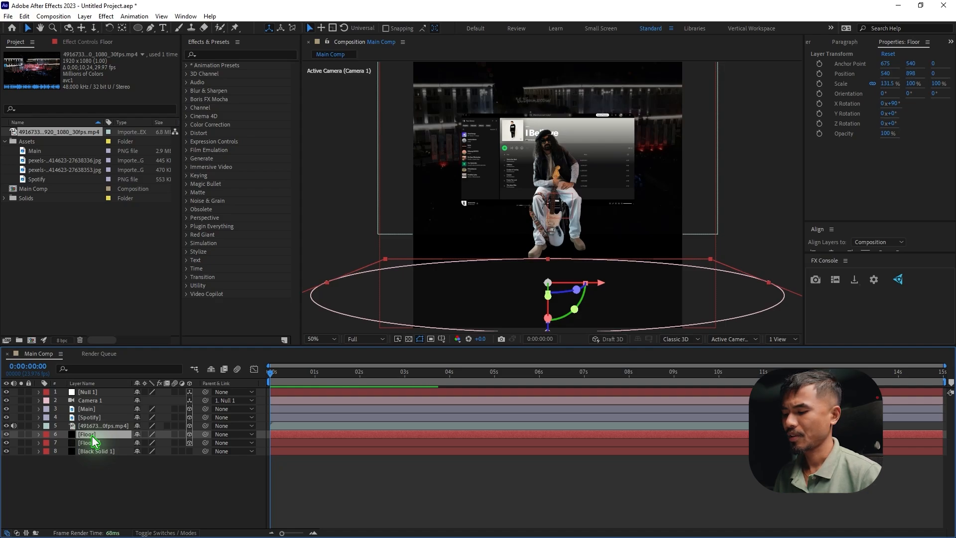
Feather the upper Floor layer's mask by 643 pixels and scale its ellipse inward with free transform
{"action": "key", "text": "f"}
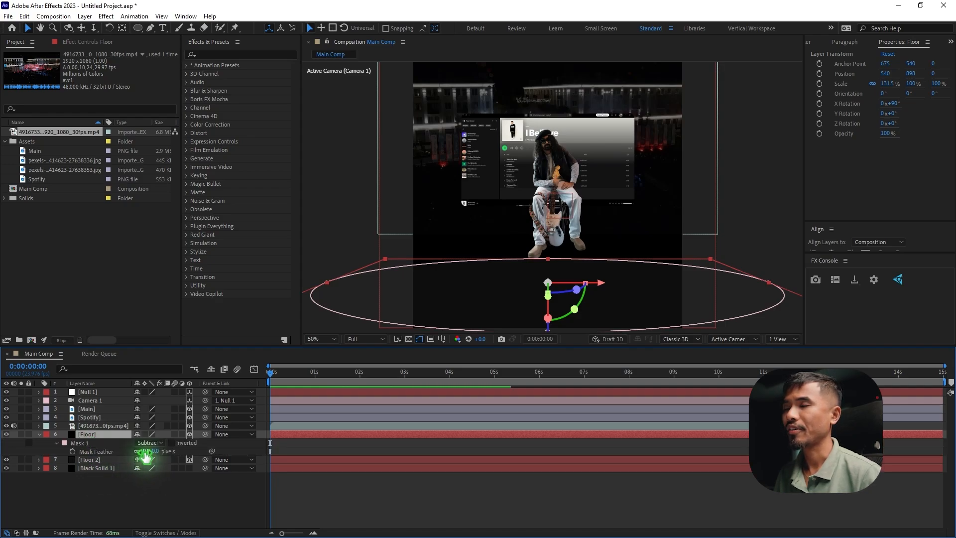
{"action": "left_click_drag", "start_coordinate": [149, 451], "coordinate": [313, 454]}
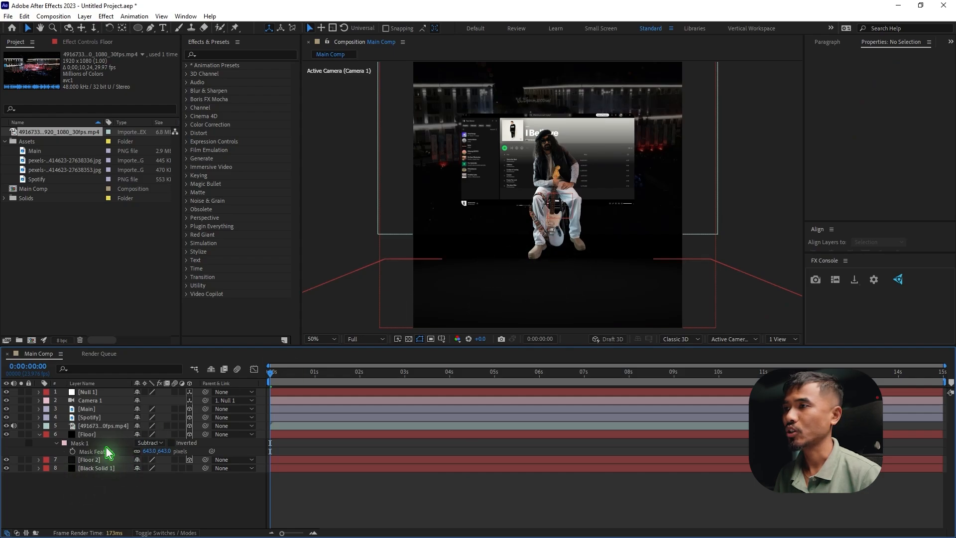
{"action": "left_click", "coordinate": [80, 442]}
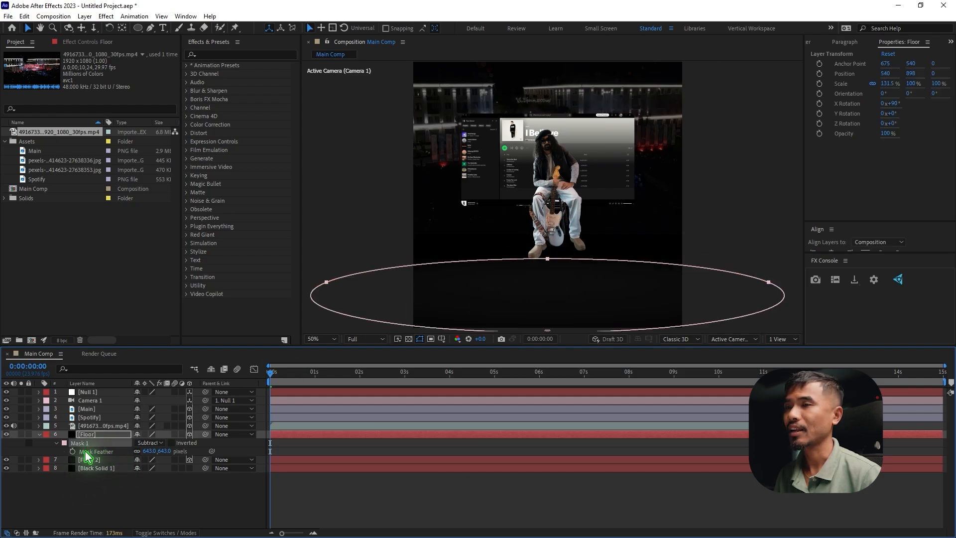
{"action": "left_click", "coordinate": [327, 283]}
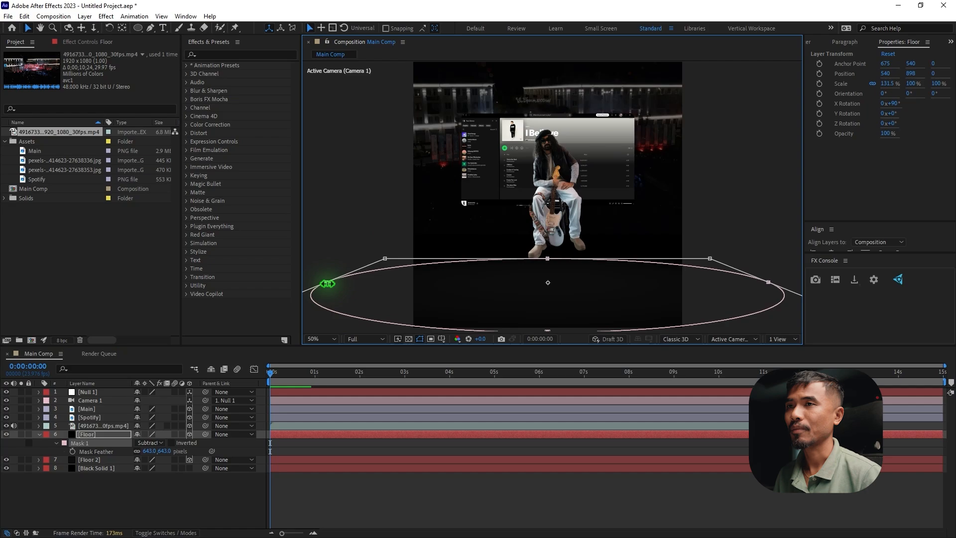
{"action": "left_click_drag", "start_coordinate": [327, 283], "coordinate": [415, 298]}
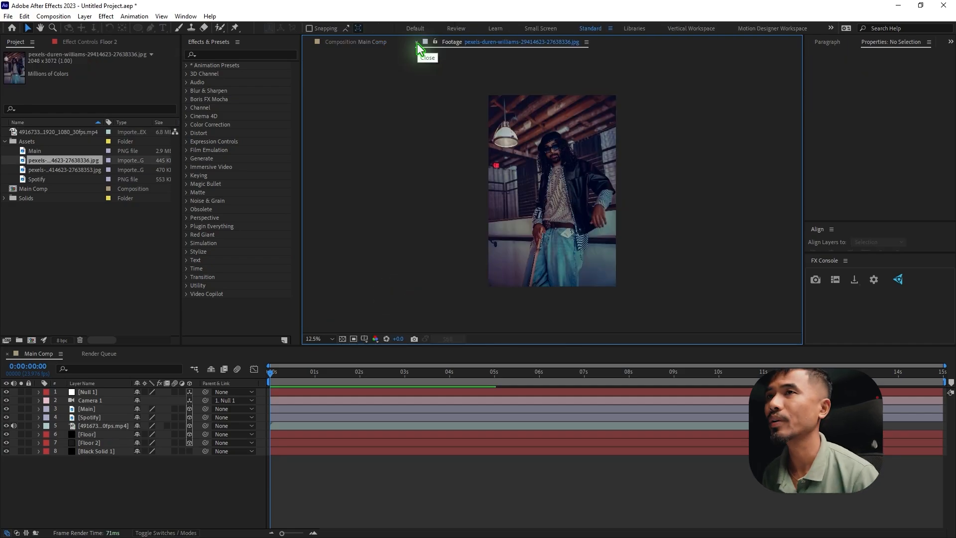
Create a new 1080 × 1920 px composition named Image_1
{"action": "scroll", "coordinate": [577, 204], "scroll_direction": "up", "scroll_amount": 2}
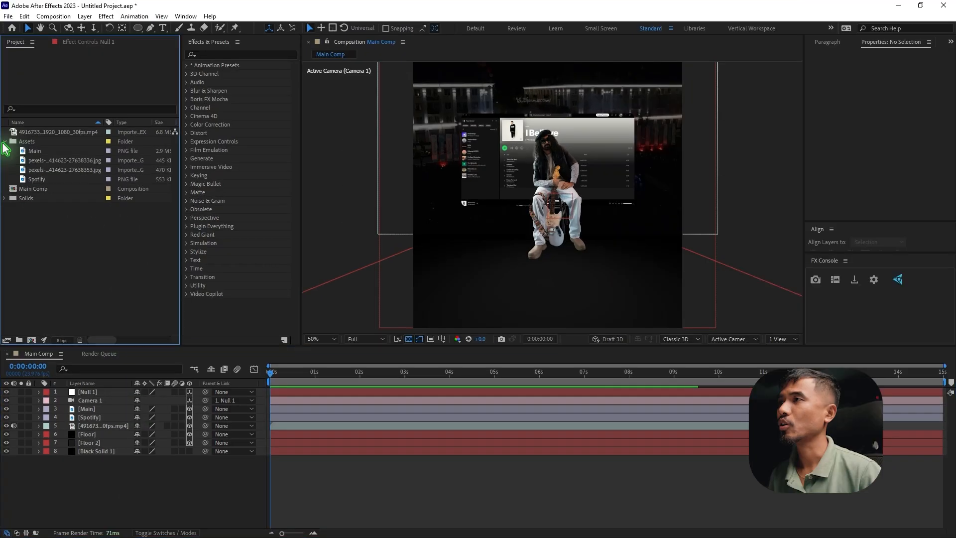
{"action": "left_click", "coordinate": [54, 16]}
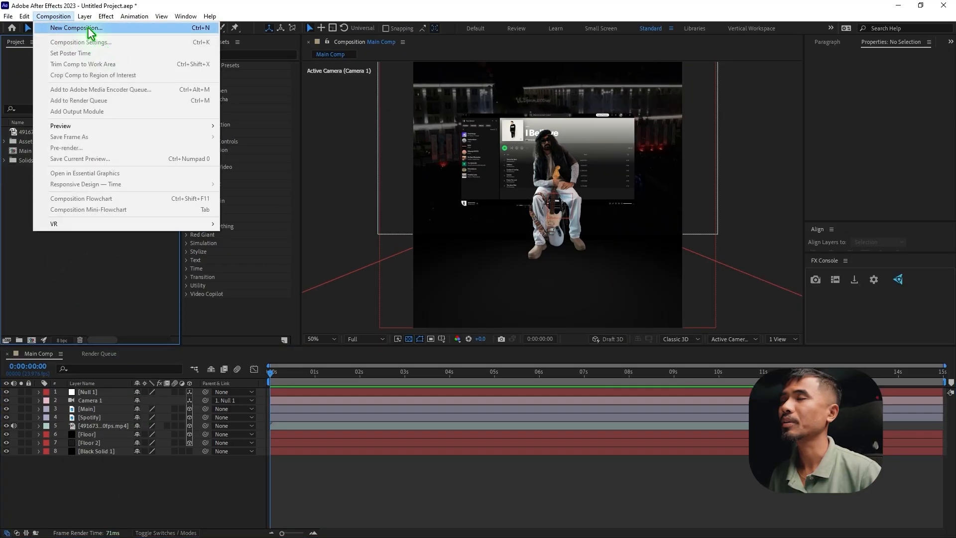
{"action": "left_click", "coordinate": [74, 27]}
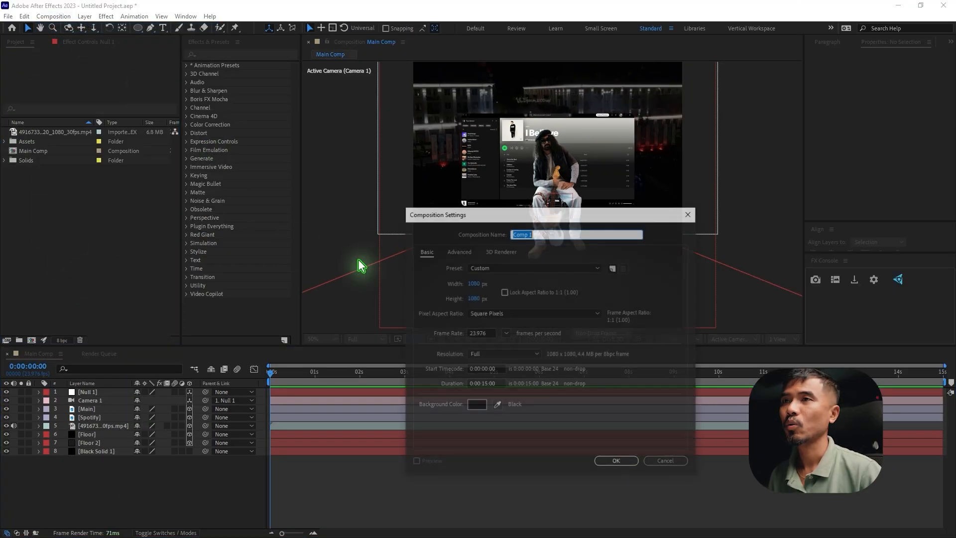
{"action": "left_click", "coordinate": [477, 283]}
{"action": "left_click", "coordinate": [476, 299]}
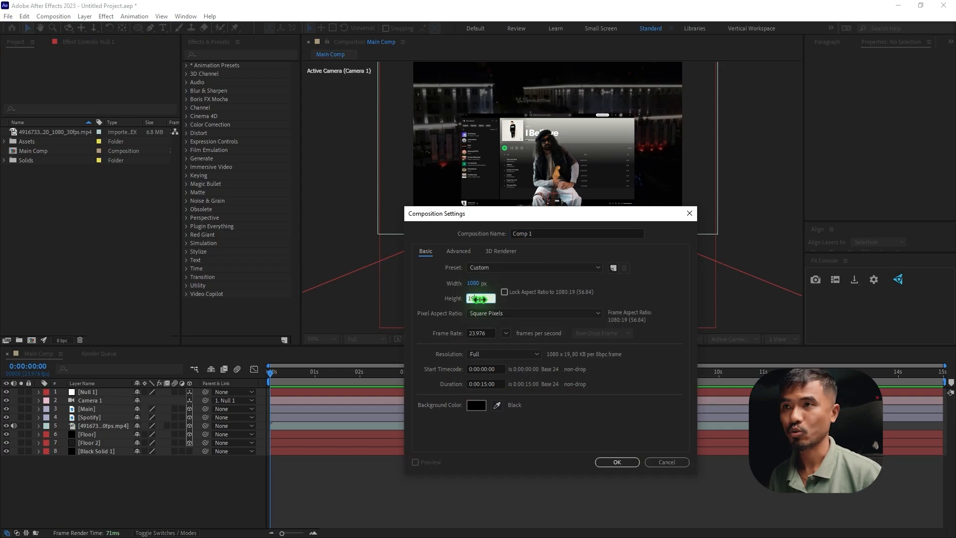
{"action": "type", "text": "1920"}
{"action": "left_click", "coordinate": [562, 232]}
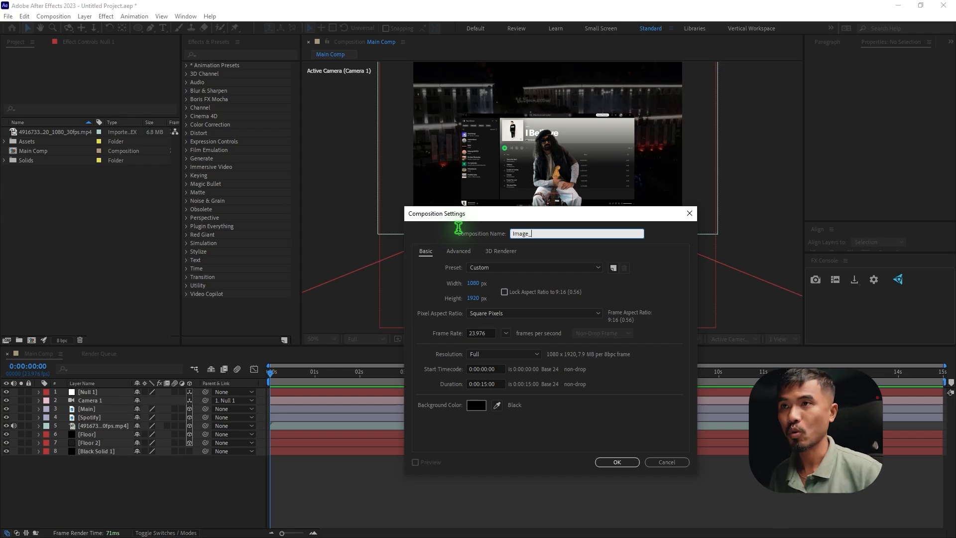
{"action": "type", "text": "Image_1"}
{"action": "key", "text": "Return"}
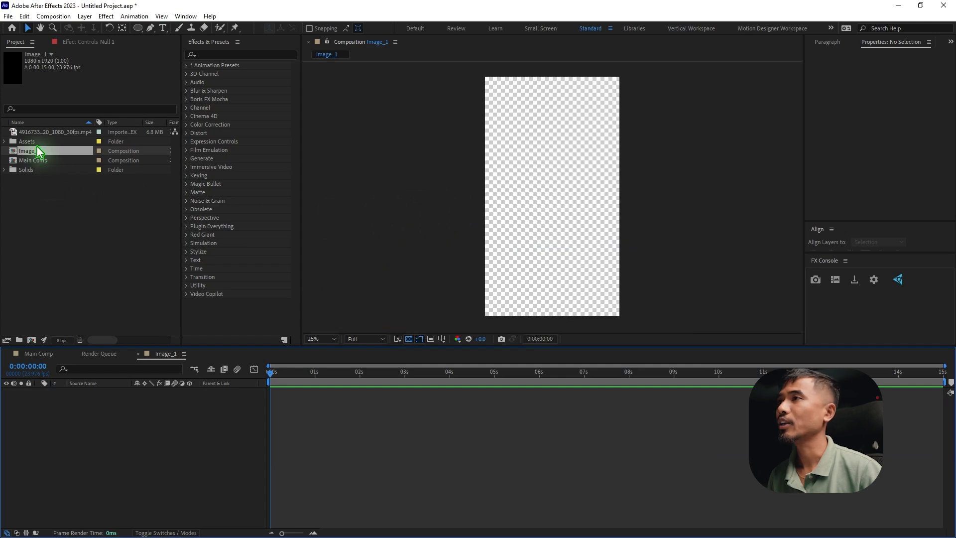
Add the photo ending in 27638336.jpg from the Assets folder to Image_1 and scale it to about 50.4%
{"action": "left_click", "coordinate": [5, 141]}
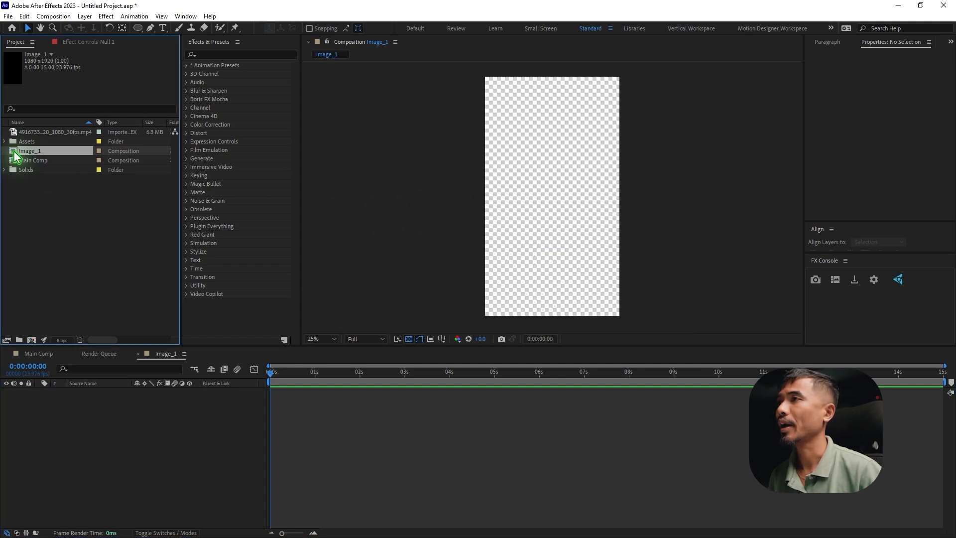
{"action": "left_click", "coordinate": [59, 162]}
{"action": "left_click_drag", "start_coordinate": [127, 429], "coordinate": [130, 429]}
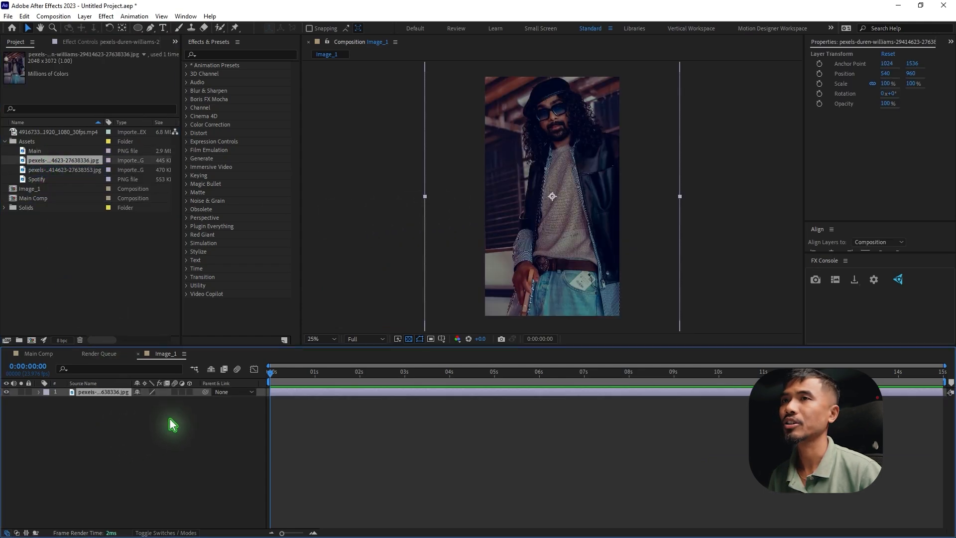
{"action": "left_click_drag", "start_coordinate": [680, 195], "coordinate": [617, 199]}
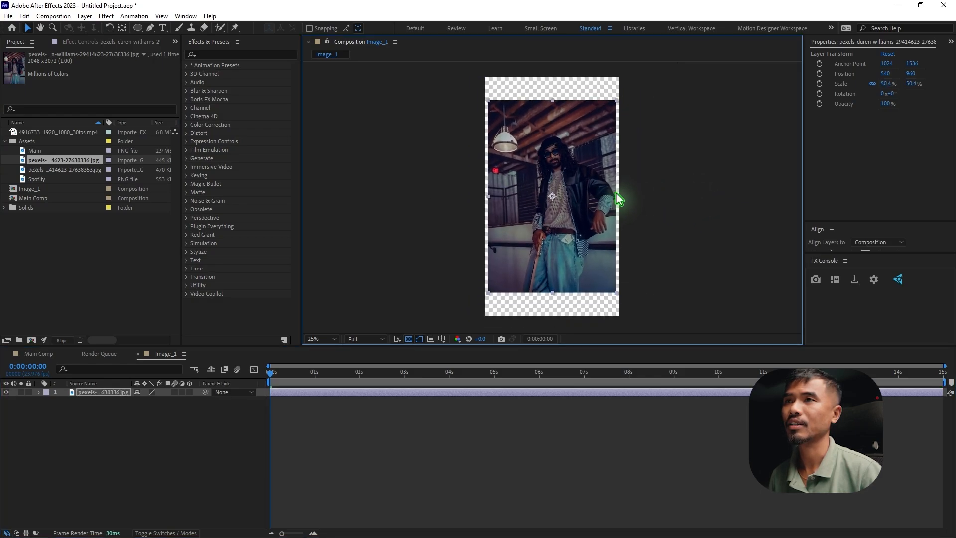
{"action": "left_click", "coordinate": [122, 471]}
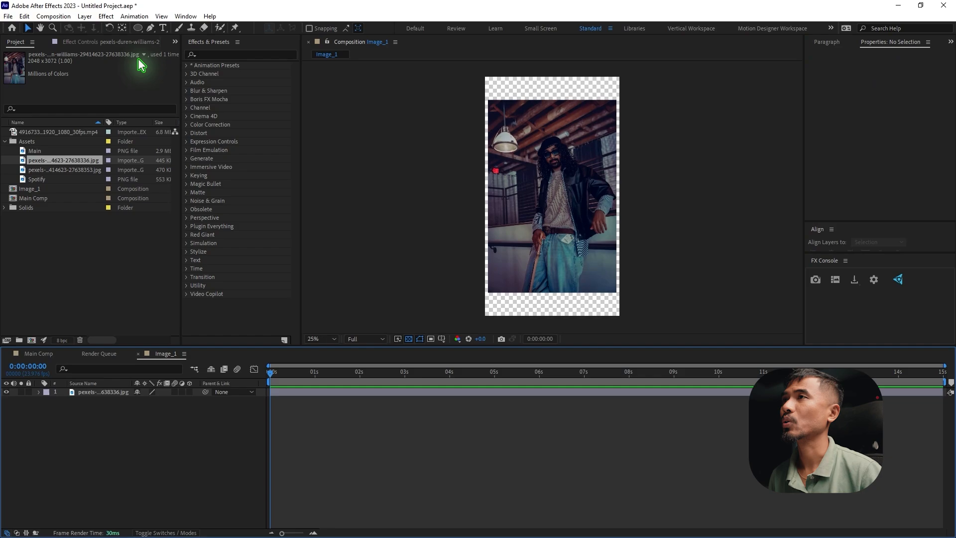
Draw a rounded rectangle about 968 × 1480 px just inside the photo's edges and set its roundness to 90
{"action": "left_click_drag", "start_coordinate": [138, 28], "coordinate": [189, 42]}
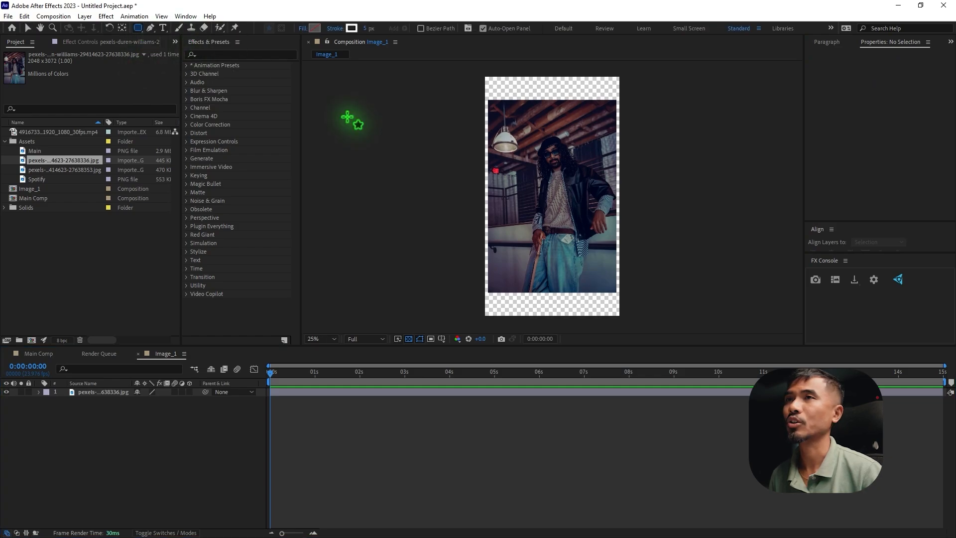
{"action": "left_click_drag", "start_coordinate": [491, 104], "coordinate": [610, 288]}
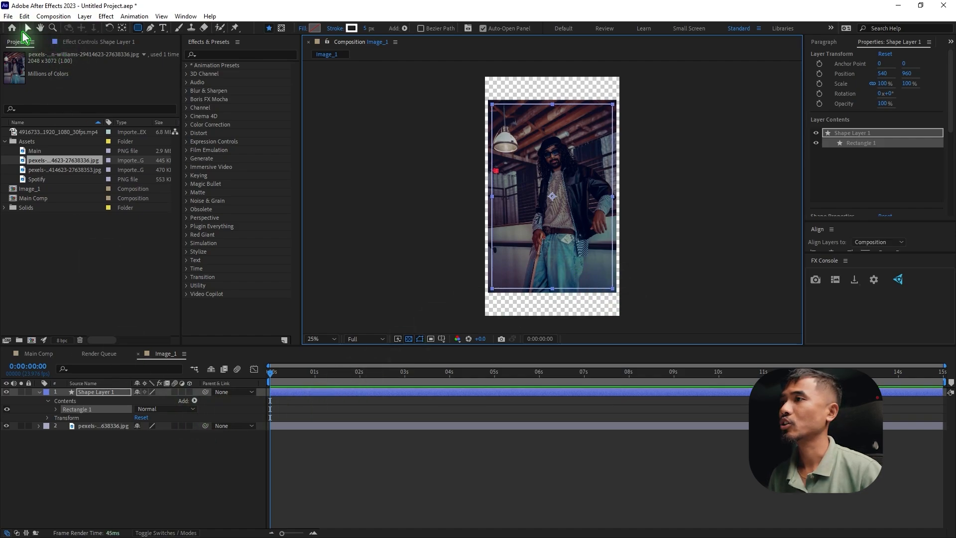
{"action": "left_click", "coordinate": [55, 409]}
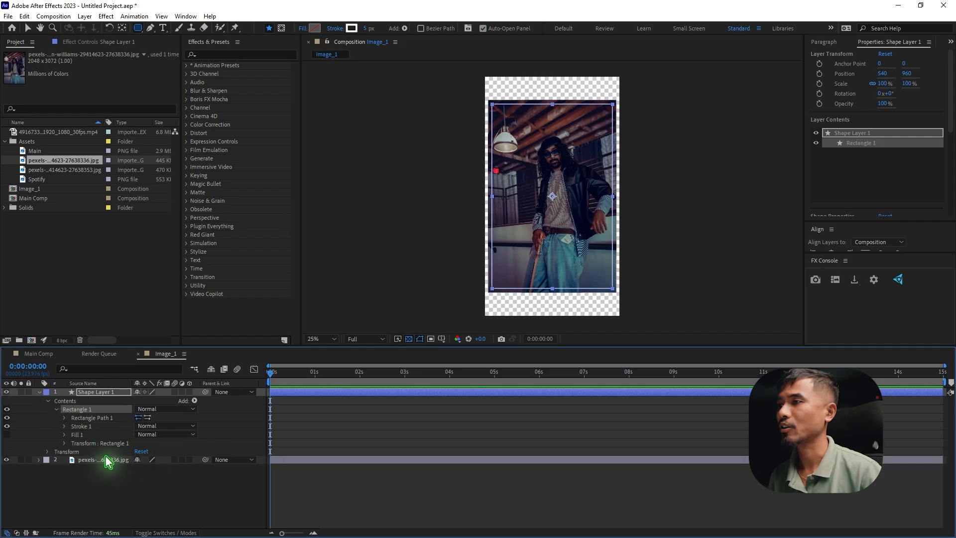
{"action": "left_click", "coordinate": [64, 419]}
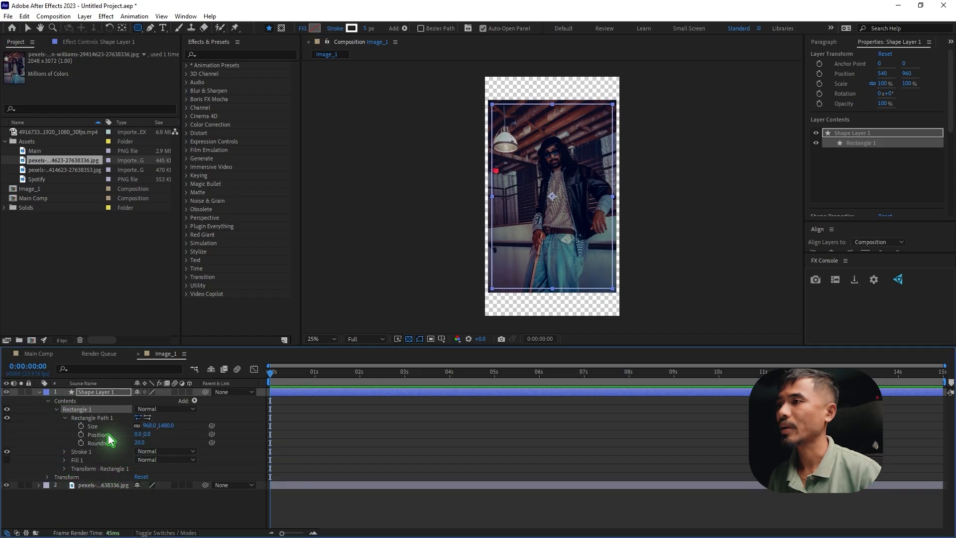
{"action": "left_click", "coordinate": [139, 442]}
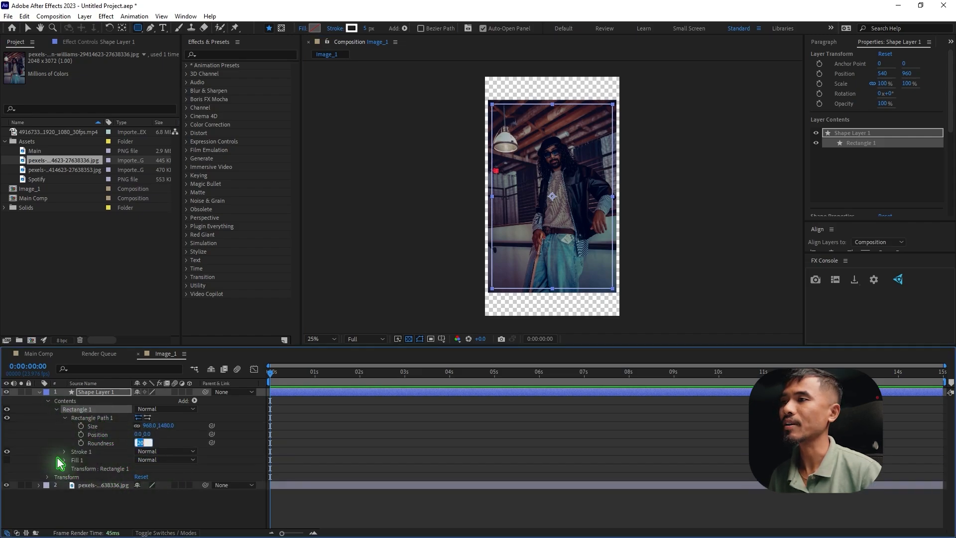
{"action": "type", "text": "90"}
{"action": "key", "text": "Return"}
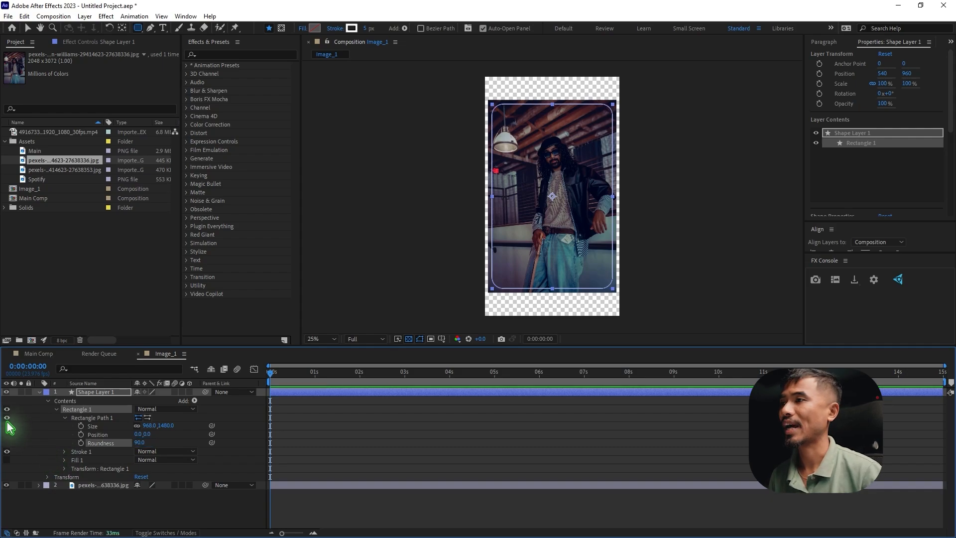
{"action": "left_click", "coordinate": [38, 392]}
{"action": "left_click", "coordinate": [118, 473]}
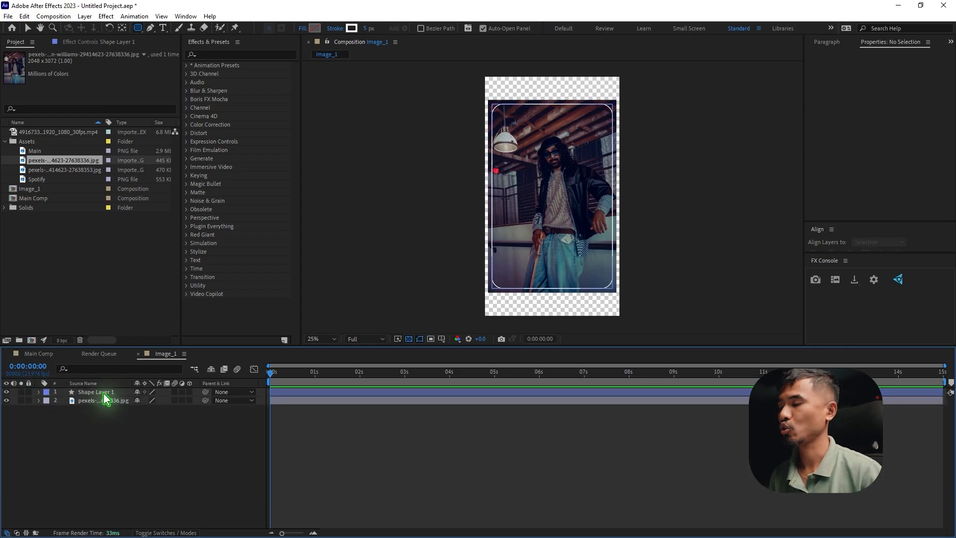
Duplicate the rounded rectangle's shape layer and select the original Shape Layer 1
{"action": "left_click", "coordinate": [103, 392]}
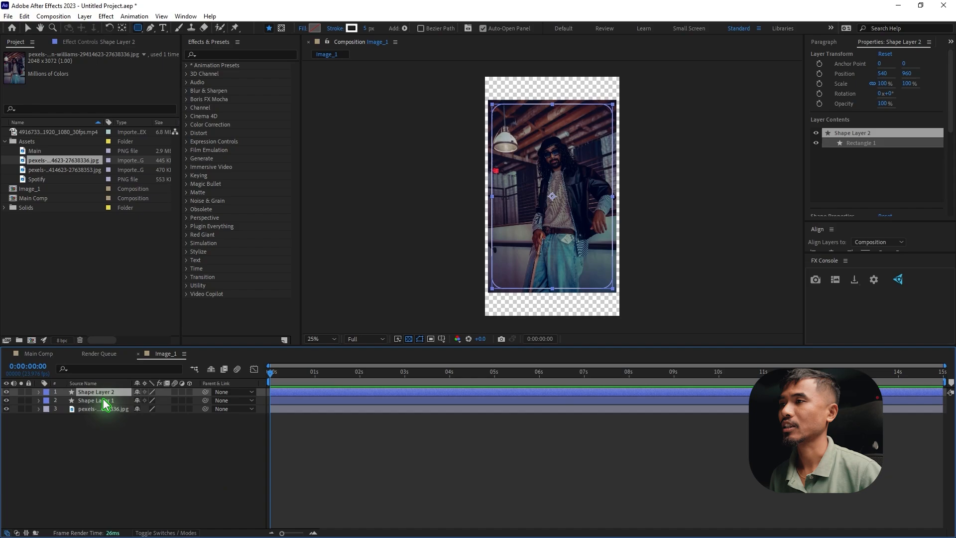
{"action": "key", "text": "ctrl+d"}
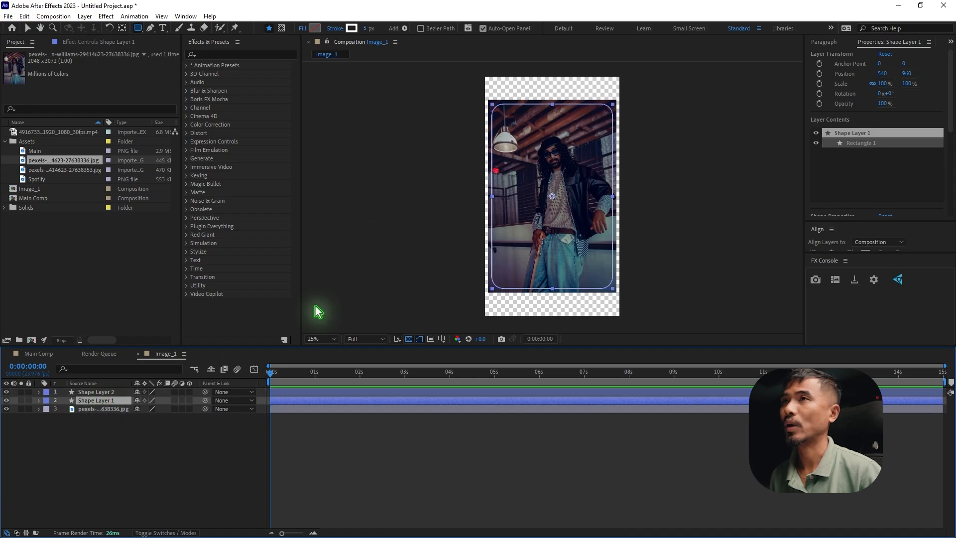
Remove the stroke from Shape Layer 1 and set its fill to black (000000)
{"action": "left_click", "coordinate": [343, 29]}
{"action": "left_click", "coordinate": [432, 247]}
{"action": "left_click", "coordinate": [454, 303]}
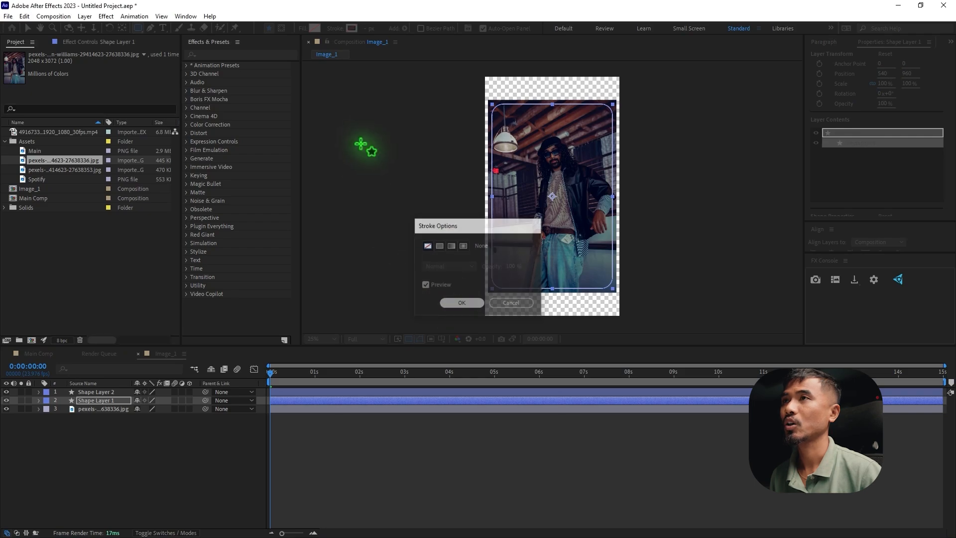
{"action": "left_click", "coordinate": [315, 28]}
{"action": "left_click_drag", "start_coordinate": [695, 337], "coordinate": [647, 446]}
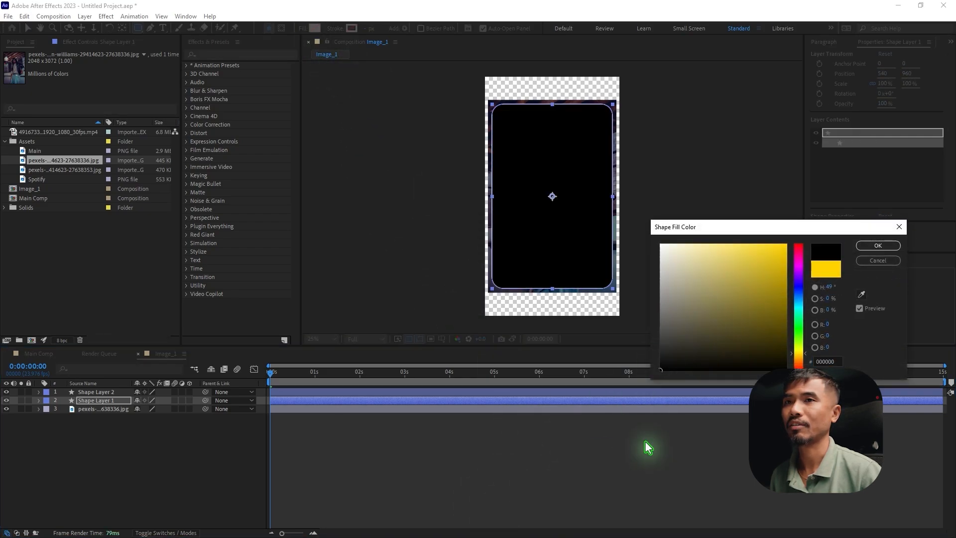
{"action": "left_click", "coordinate": [875, 247]}
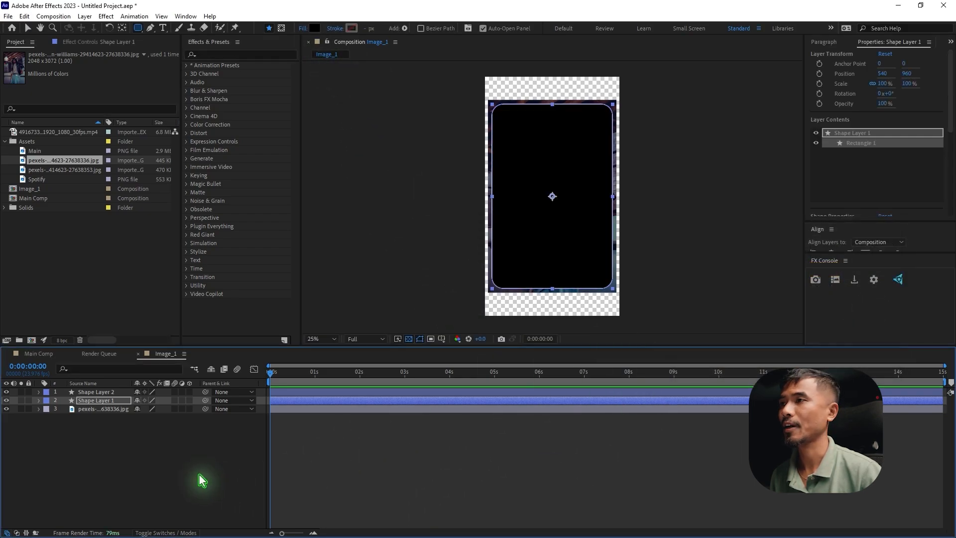
Set Shape Layer 1 as the track matte of the photo layer in Image_1
{"action": "left_click", "coordinate": [98, 409]}
{"action": "left_click", "coordinate": [173, 533]}
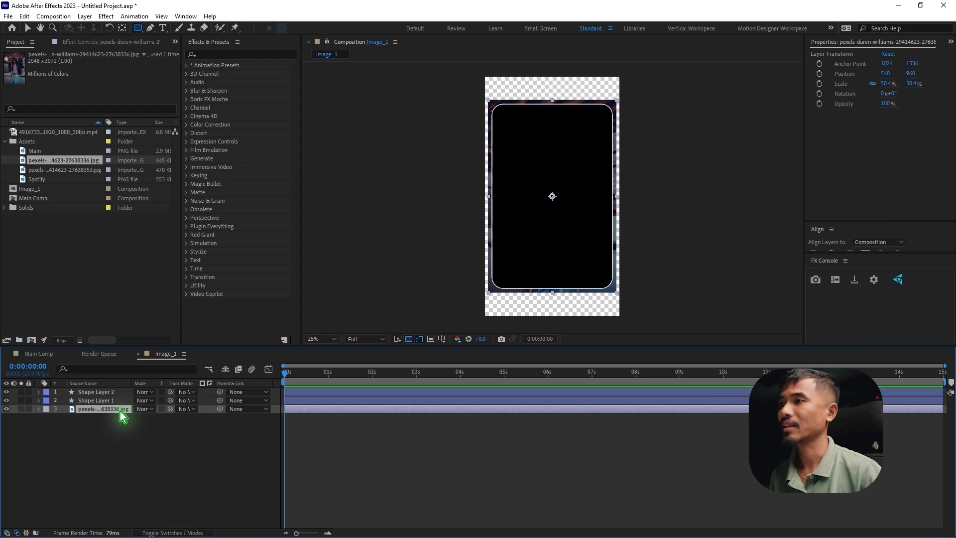
{"action": "left_click_drag", "start_coordinate": [172, 409], "coordinate": [105, 401]}
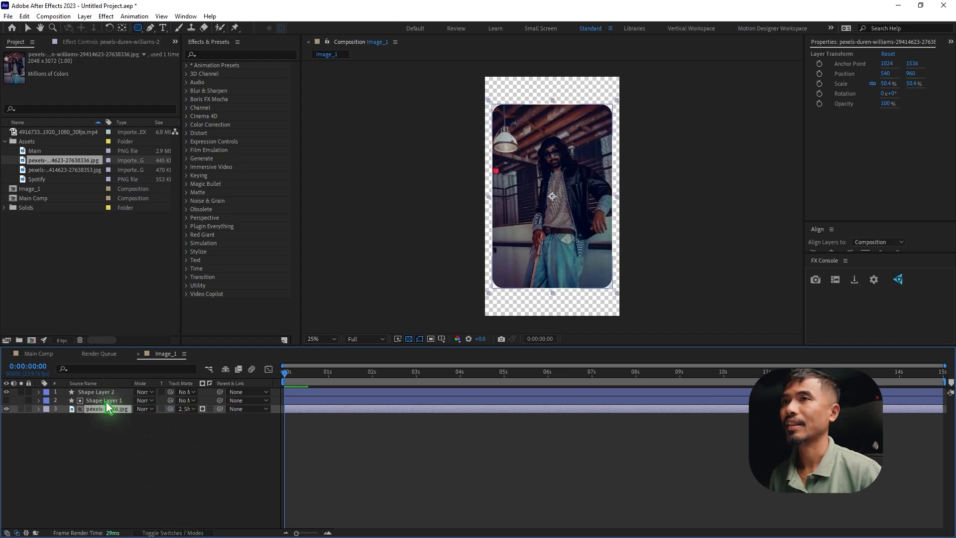
{"action": "left_click", "coordinate": [112, 458]}
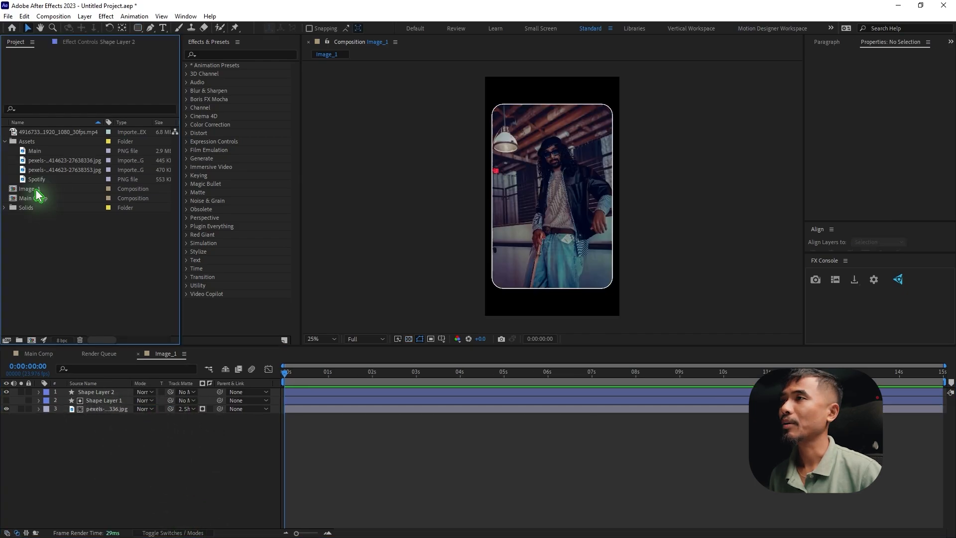
Duplicate the Image_1 composition in the project and open the copy, Image_2
{"action": "left_click", "coordinate": [36, 190]}
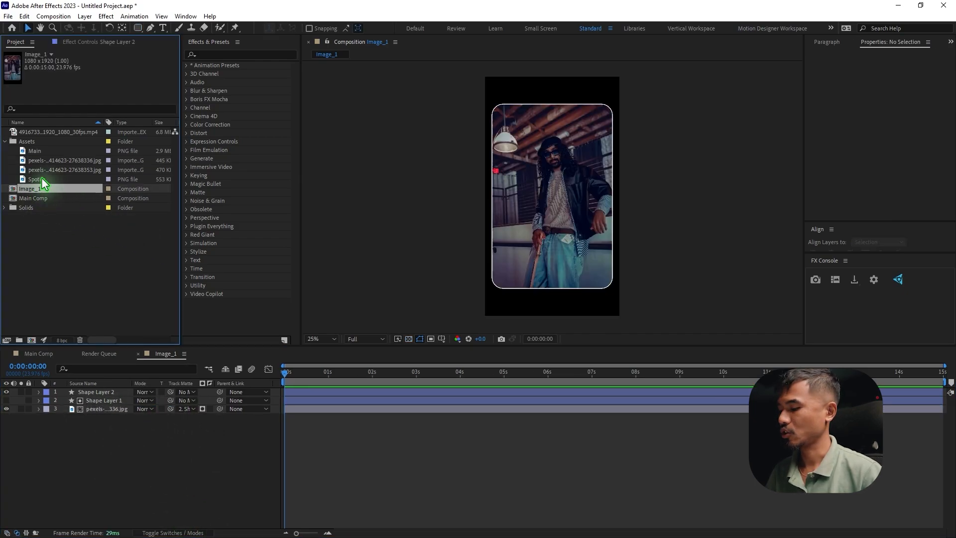
{"action": "key", "text": "ctrl+d"}
{"action": "left_click", "coordinate": [31, 199]}
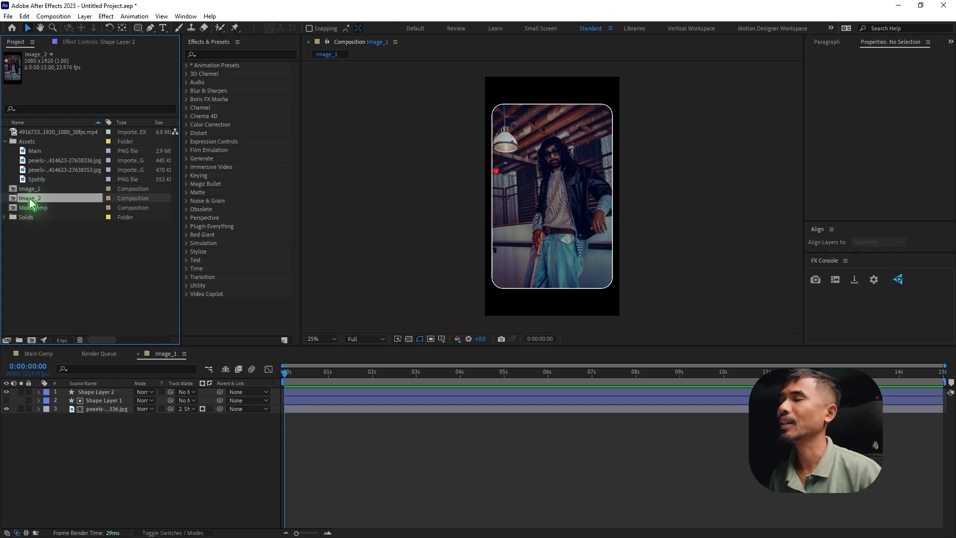
{"action": "double_click", "coordinate": [28, 199]}
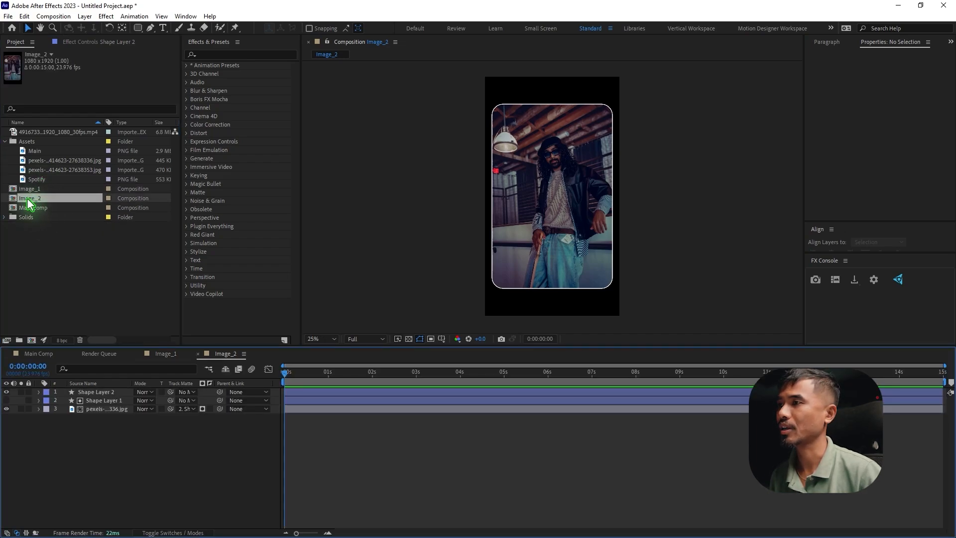
Replace the photo layer in Image_2 with the photo ending in 27638353.jpg from the Assets folder
{"action": "left_click", "coordinate": [115, 411]}
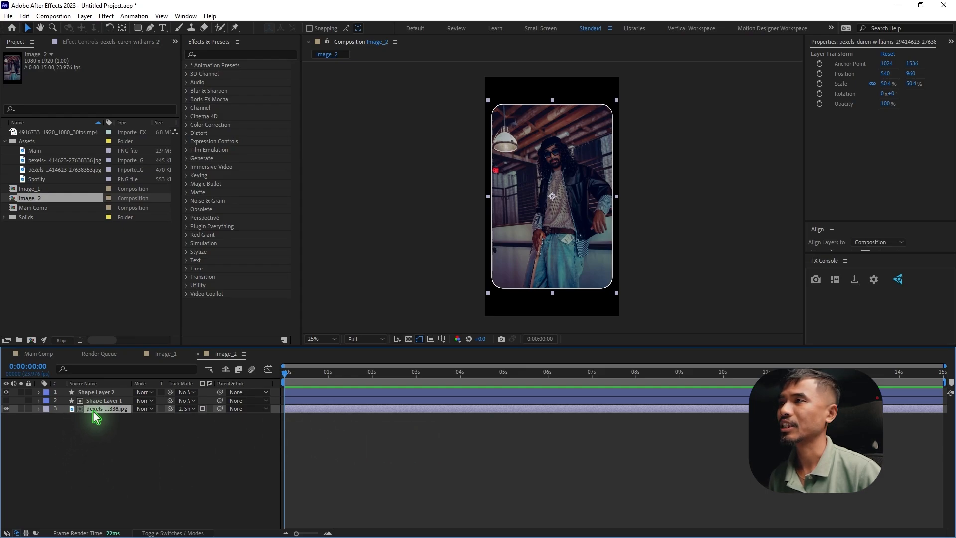
{"action": "left_click", "coordinate": [45, 160]}
{"action": "left_click", "coordinate": [57, 170]}
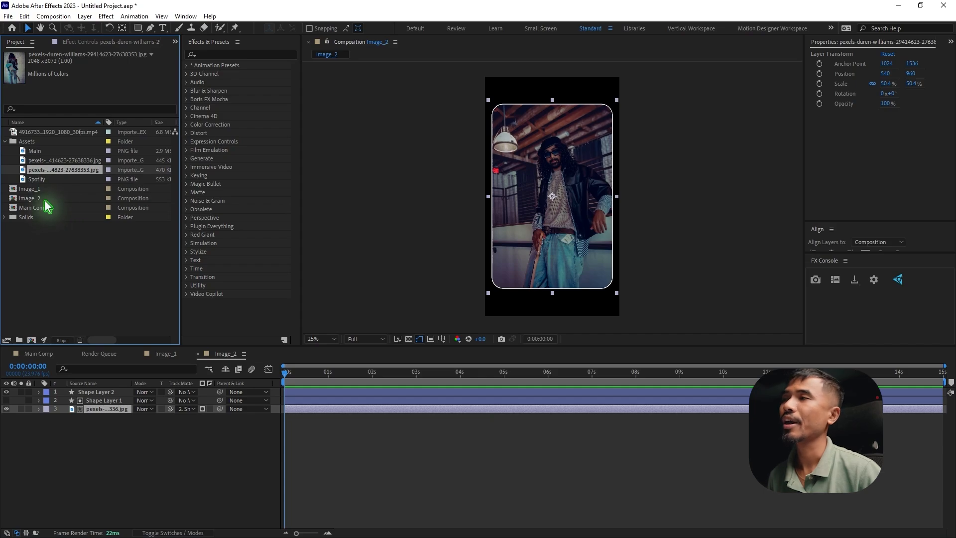
{"action": "left_click_drag", "start_coordinate": [37, 174], "coordinate": [589, 224]}
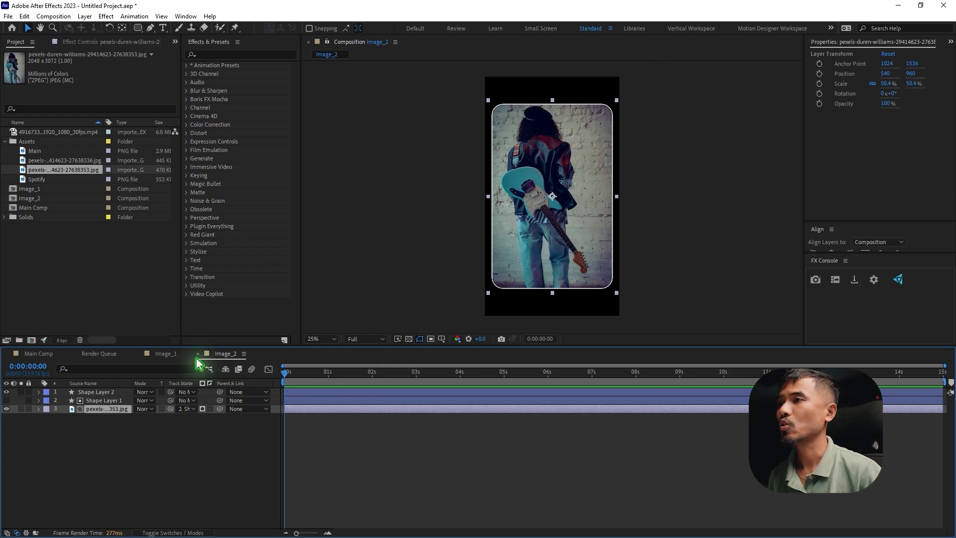
Close the Image_2 and Image_1 compositions and the Render Queue, leaving only Main Comp open
{"action": "left_click", "coordinate": [164, 354]}
{"action": "left_click", "coordinate": [139, 354]}
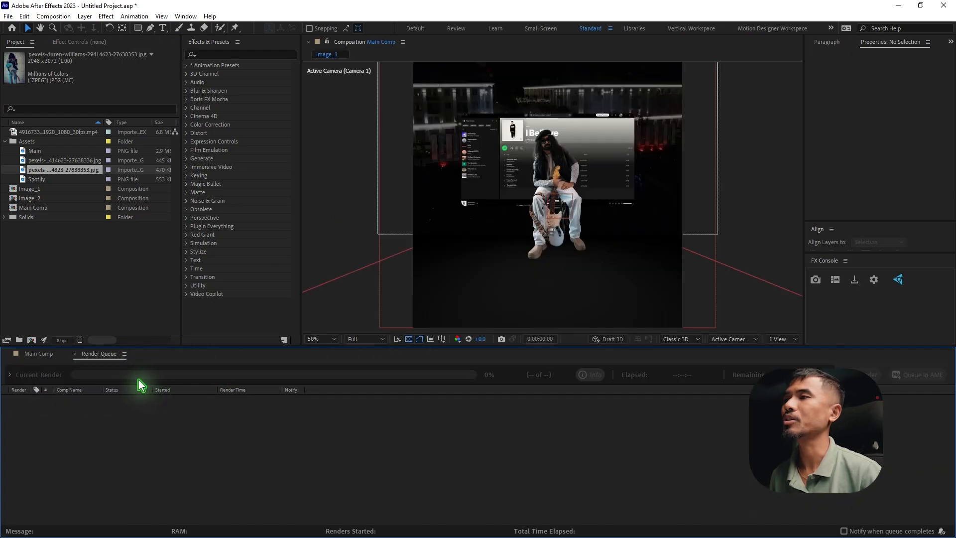
{"action": "left_click", "coordinate": [75, 354]}
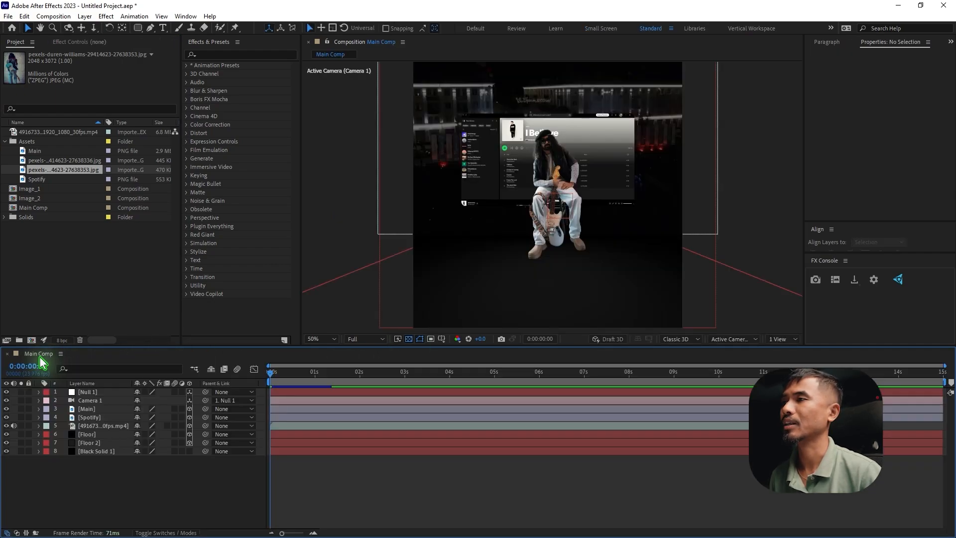
Add Image_1 and Image_2 to Main Comp directly below the Main layer and make both 3D layers
{"action": "left_click", "coordinate": [5, 141]}
{"action": "left_click", "coordinate": [38, 151]}
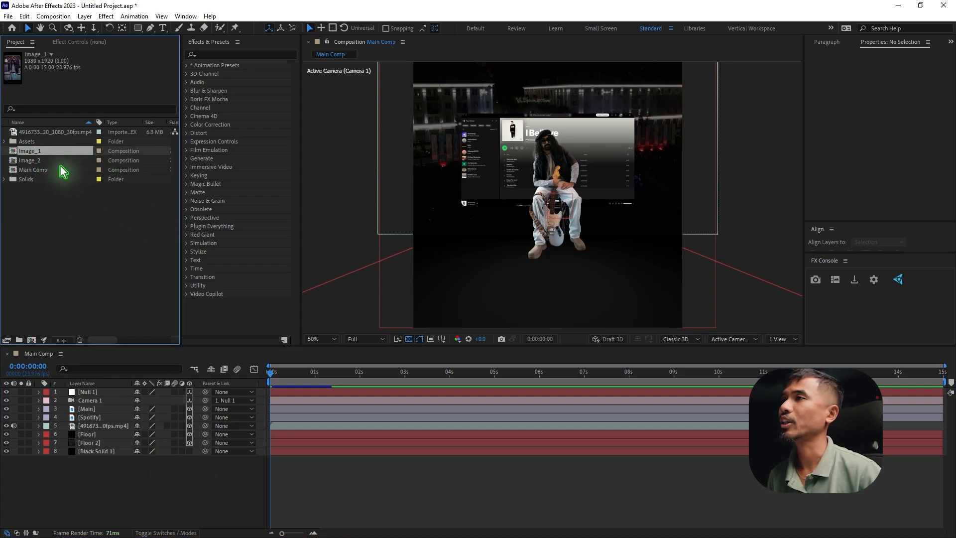
{"action": "left_click", "coordinate": [45, 160], "text": "shift"}
{"action": "left_click_drag", "start_coordinate": [71, 151], "coordinate": [127, 419]}
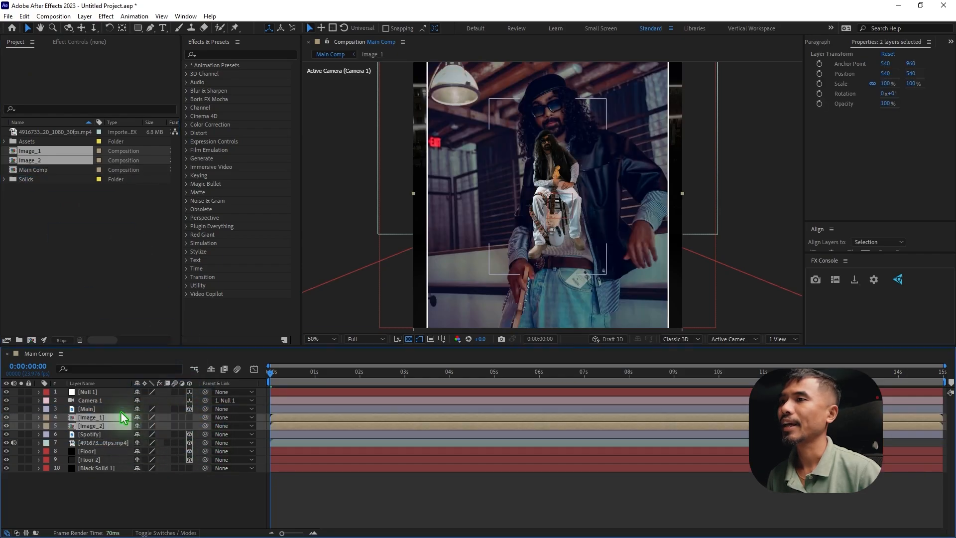
{"action": "left_click", "coordinate": [189, 417]}
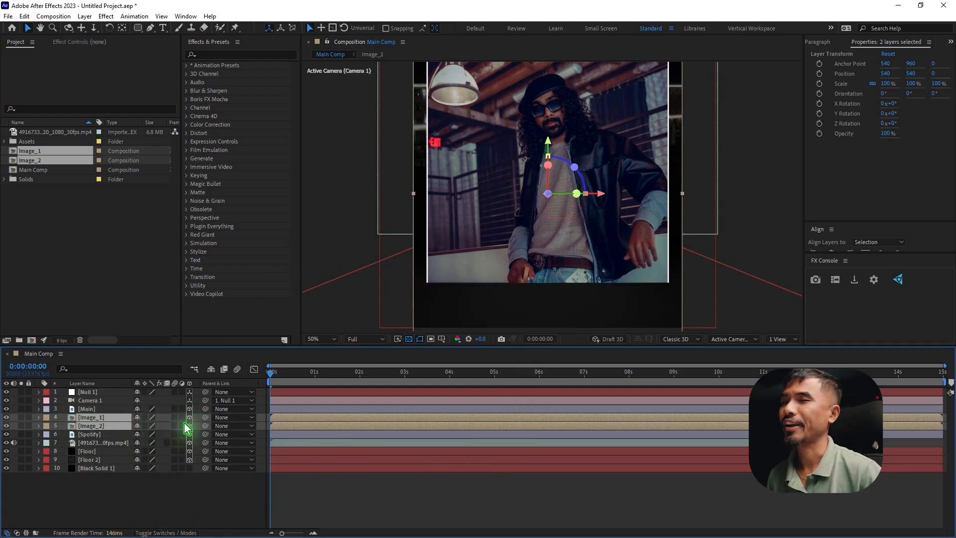
Show two views with the transparency grid off, and move both image layers to about Y 412, Z 2376
{"action": "left_click", "coordinate": [788, 338]}
{"action": "left_click", "coordinate": [781, 363]}
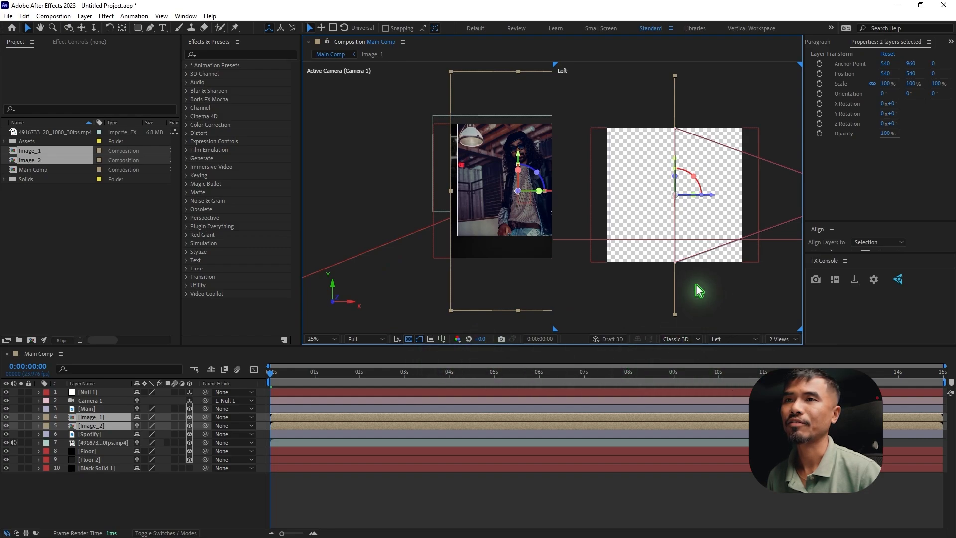
{"action": "left_click", "coordinate": [409, 339]}
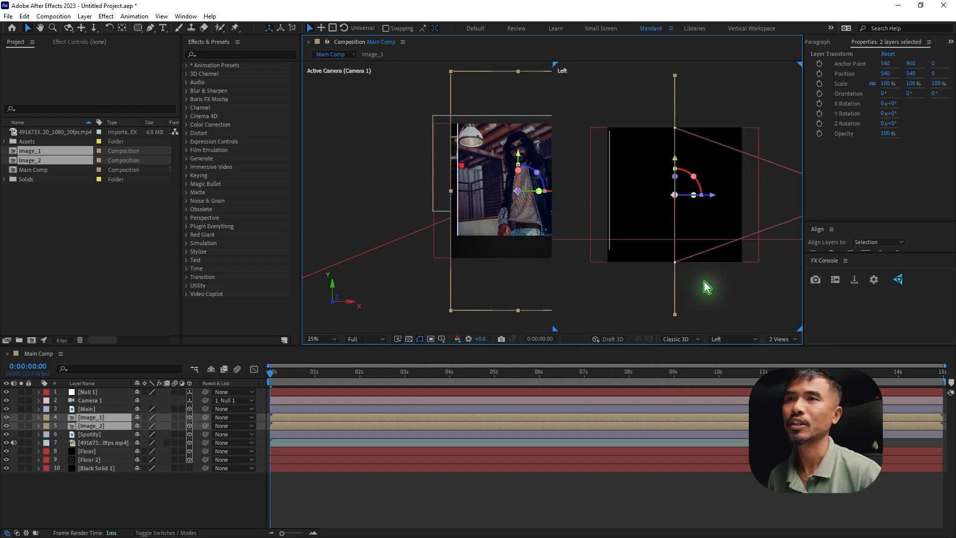
{"action": "scroll", "coordinate": [702, 241], "scroll_direction": "down", "scroll_amount": 1}
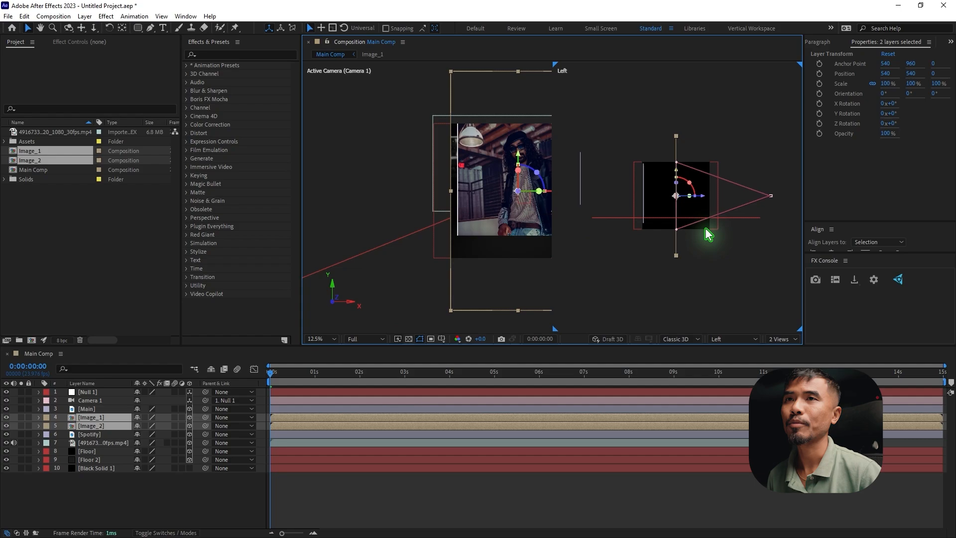
{"action": "left_click_drag", "start_coordinate": [701, 196], "coordinate": [628, 190]}
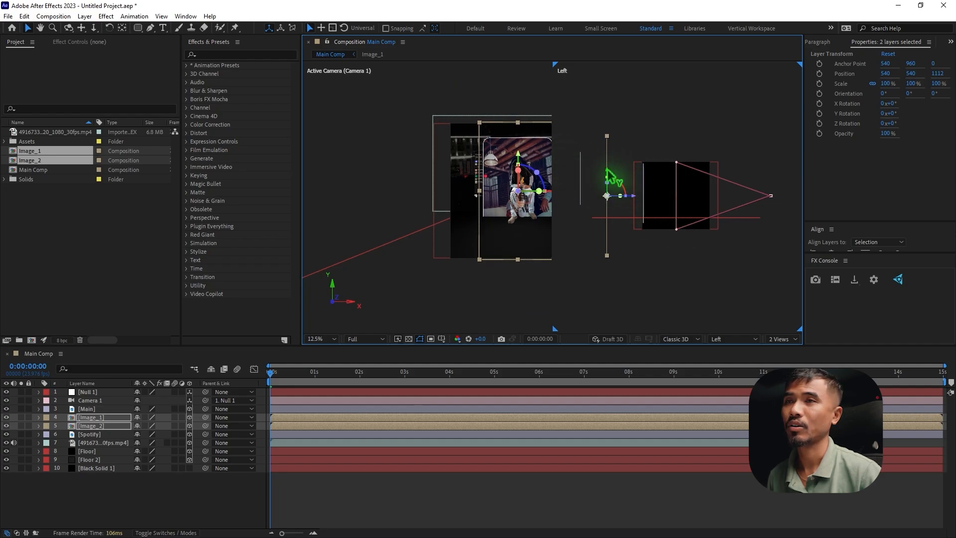
{"action": "left_click_drag", "start_coordinate": [605, 169], "coordinate": [611, 164]}
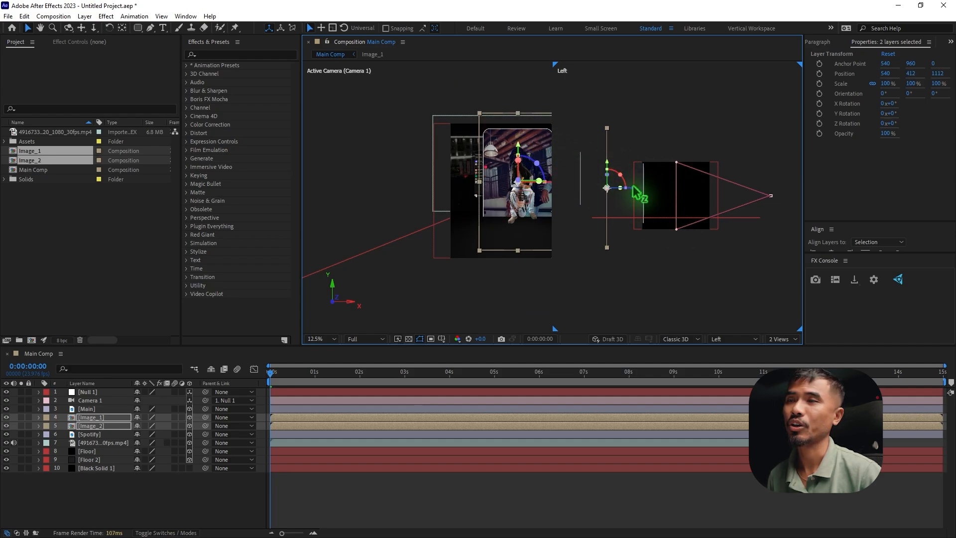
Set the scale of the Image_1 and Image_2 layers to 50%
{"action": "key", "text": "s"}
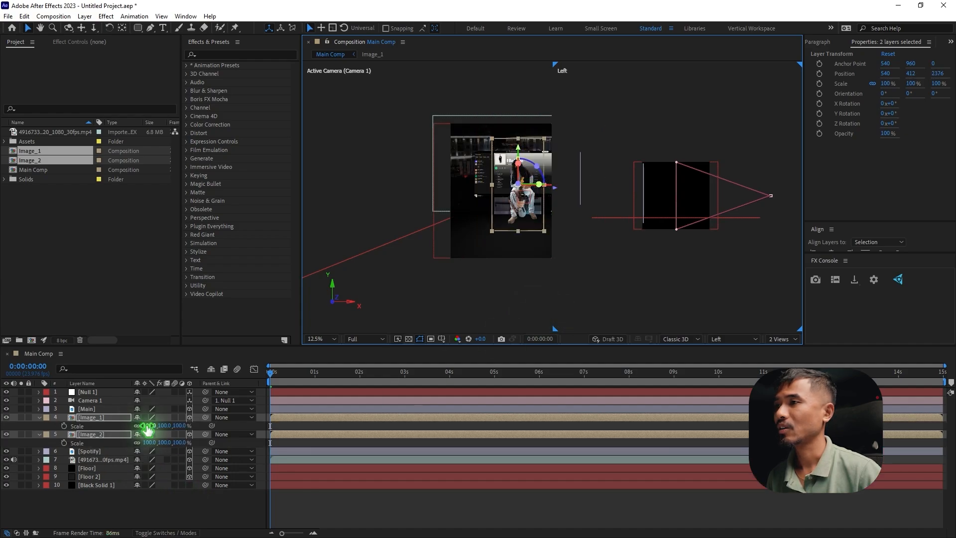
{"action": "left_click", "coordinate": [150, 426]}
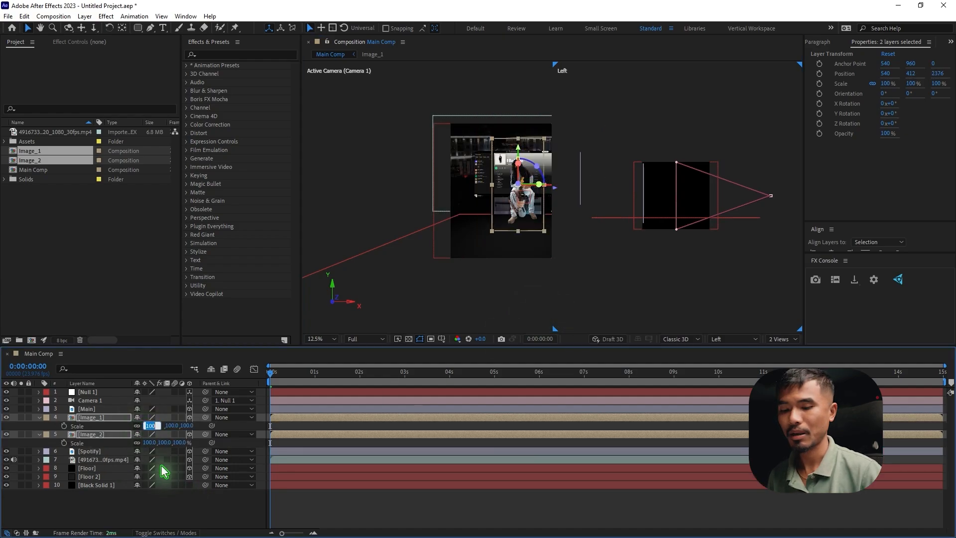
{"action": "type", "text": "50"}
{"action": "key", "text": "Return"}
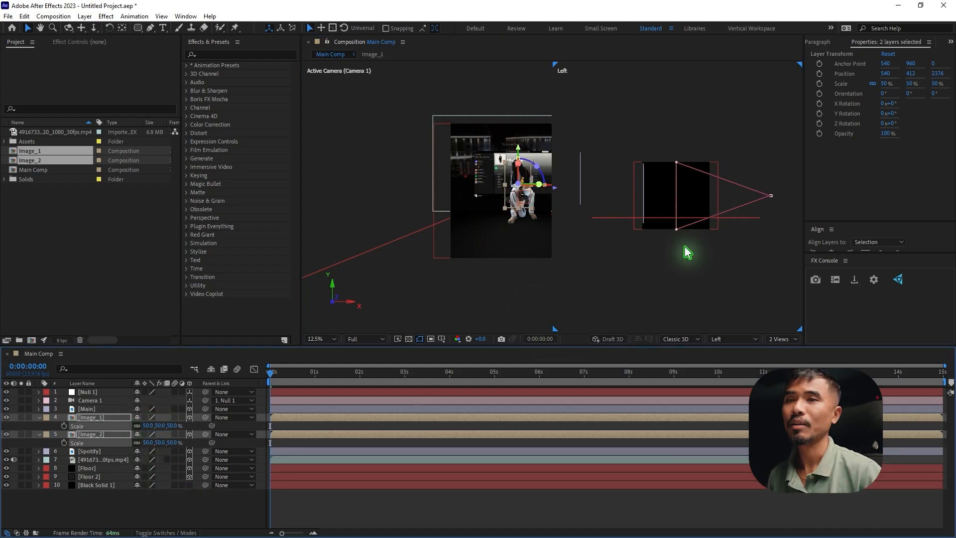
Return to a single camera view and move both image layers to about X 860.5, Z 812
{"action": "left_click", "coordinate": [784, 340]}
{"action": "left_click", "coordinate": [805, 348]}
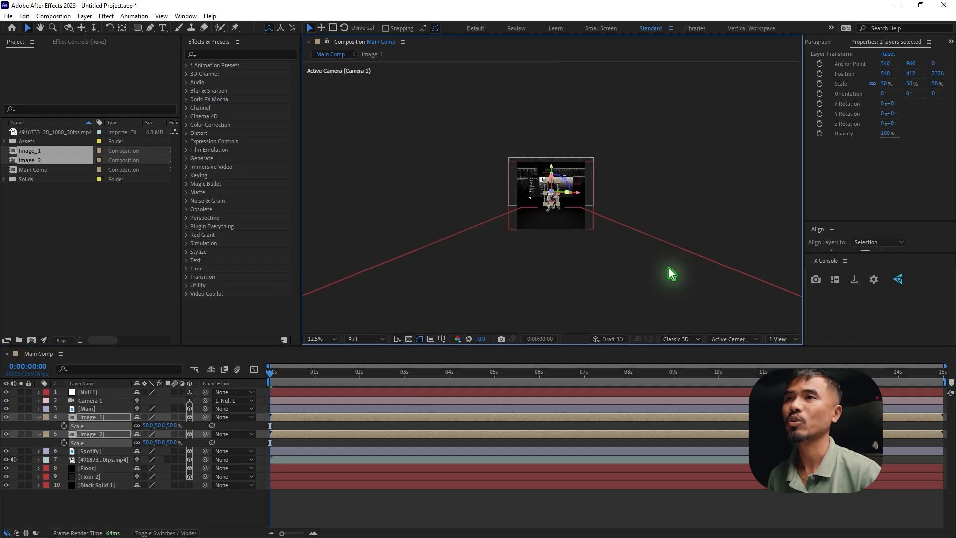
{"action": "key", "text": "period"}
{"action": "key", "text": "period"}
{"action": "key", "text": "period"}
{"action": "key", "text": "period"}
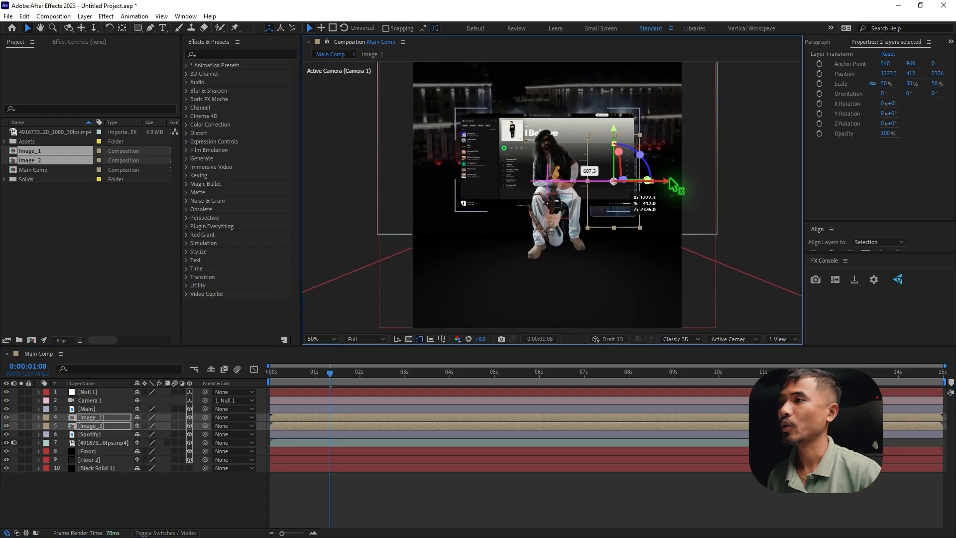
{"action": "key", "text": "p"}
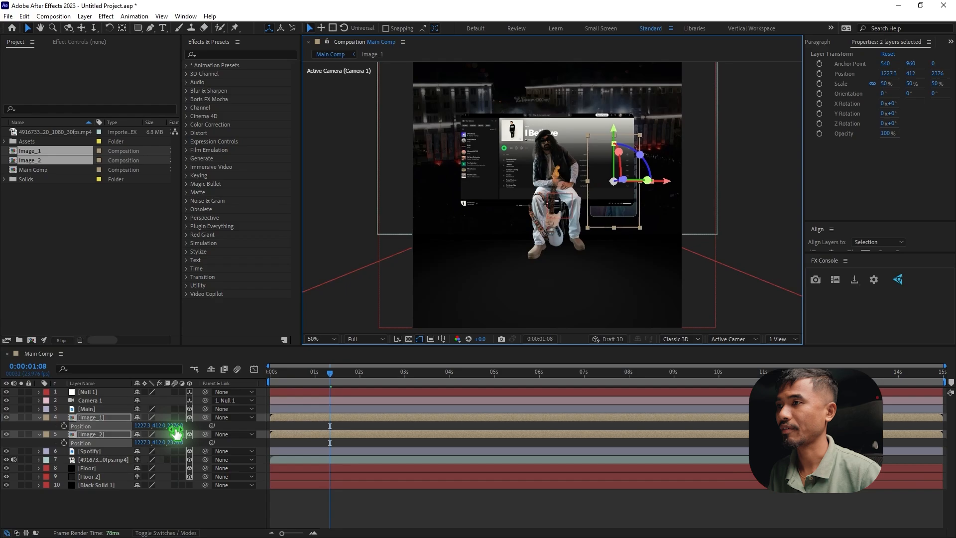
{"action": "left_click_drag", "start_coordinate": [180, 426], "coordinate": [0, 434]}
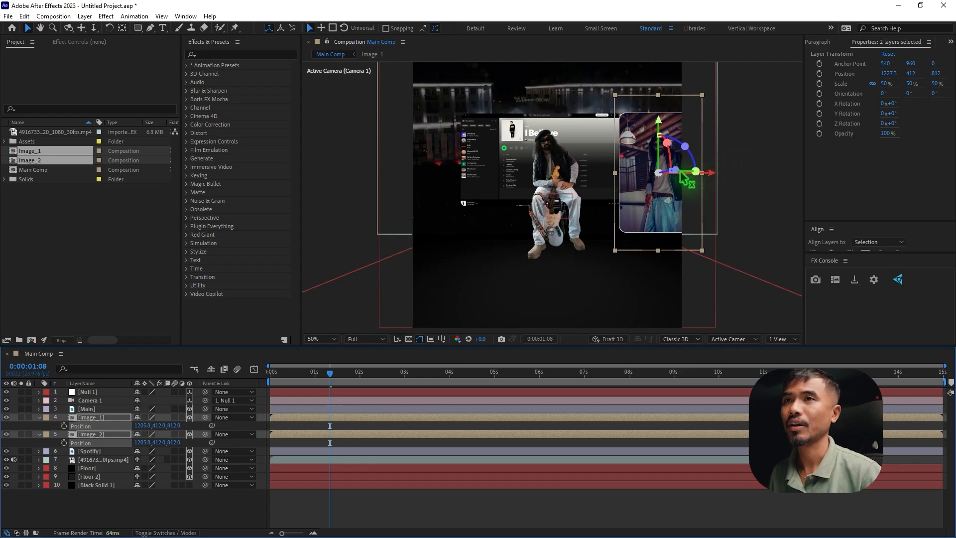
{"action": "left_click_drag", "start_coordinate": [713, 174], "coordinate": [649, 172]}
{"action": "left_click", "coordinate": [298, 426]}
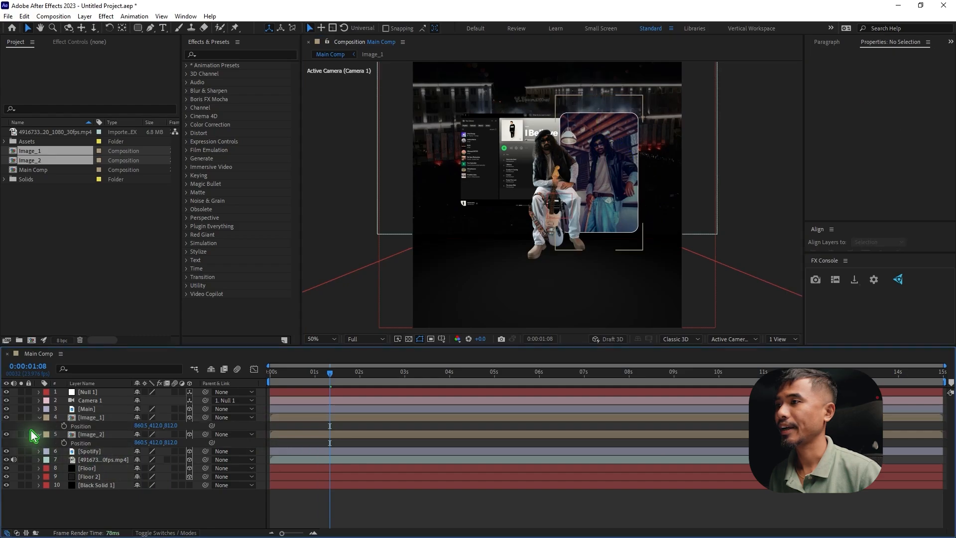
Move only the Image_2 layer to the guitarist's other side, at about X 200.8
{"action": "left_click", "coordinate": [39, 418]}
{"action": "left_click", "coordinate": [99, 427]}
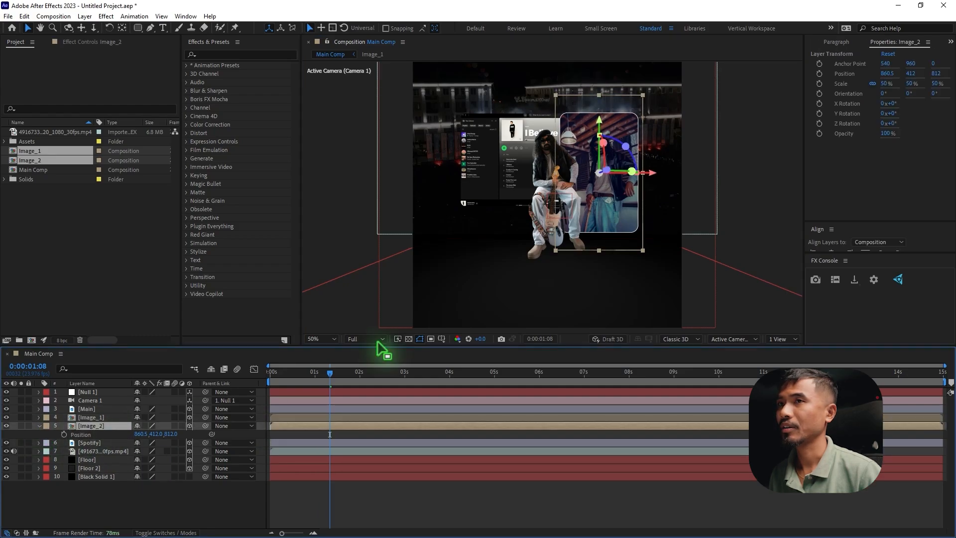
{"action": "left_click_drag", "start_coordinate": [657, 175], "coordinate": [547, 174]}
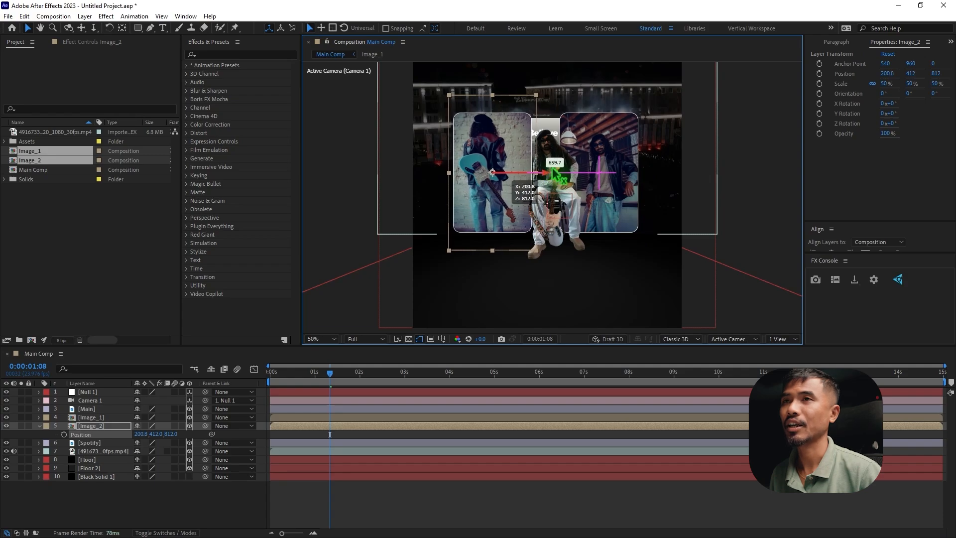
Set the Image_1 layer's scale to 30% and raise it along its Y axis
{"action": "left_click", "coordinate": [627, 147]}
{"action": "key", "text": "s"}
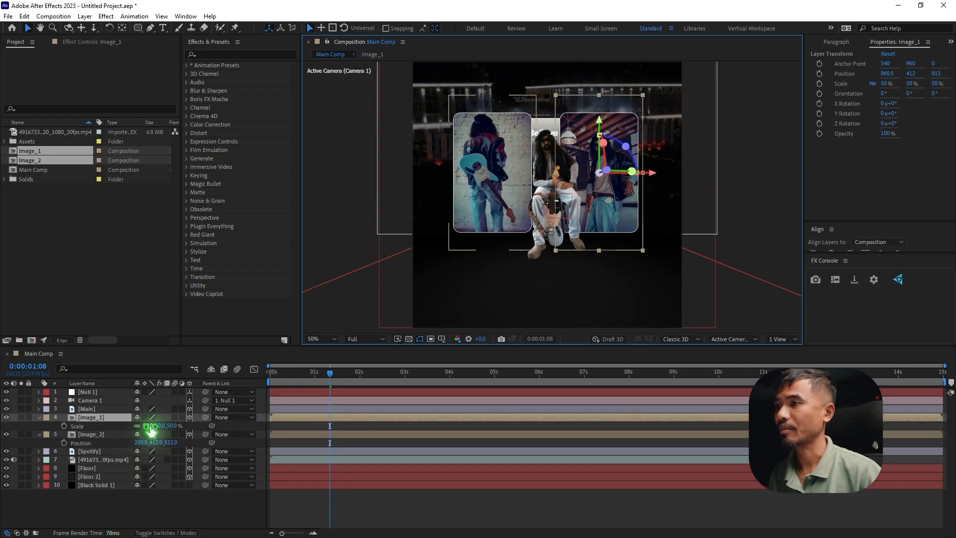
{"action": "left_click", "coordinate": [151, 425]}
{"action": "type", "text": "30"}
{"action": "key", "text": "Return"}
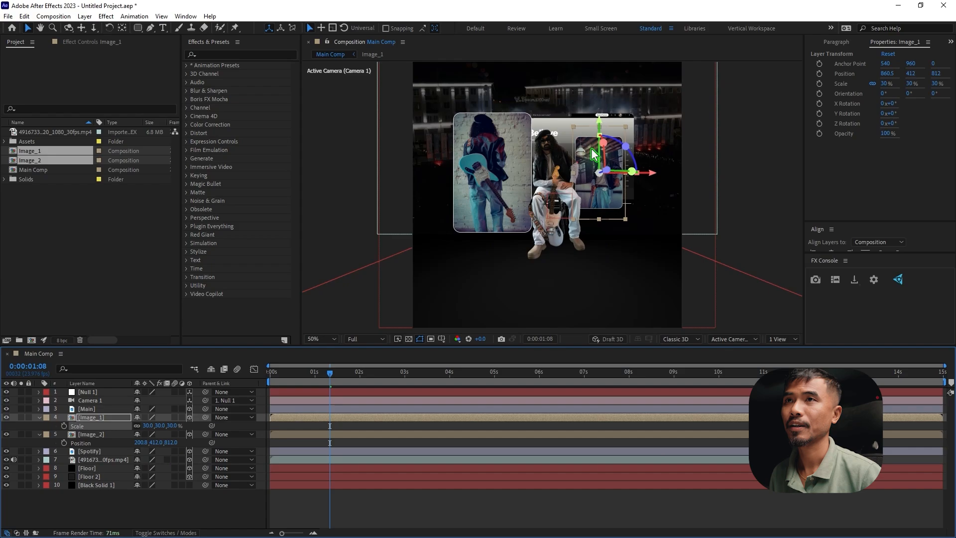
{"action": "left_click_drag", "start_coordinate": [600, 115], "coordinate": [600, 104]}
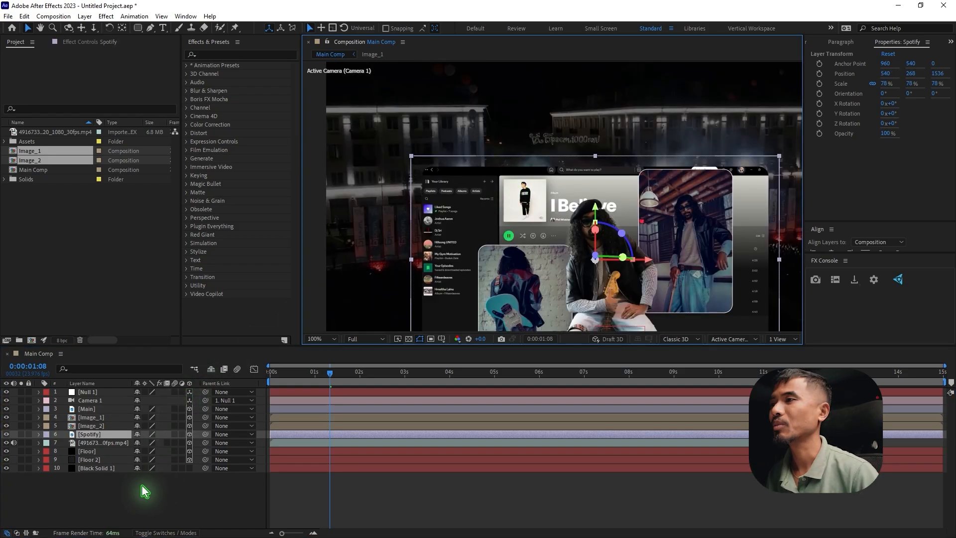
Set the blending mode of the Spotify layer to Screen
{"action": "left_click", "coordinate": [144, 491]}
{"action": "left_click", "coordinate": [94, 434]}
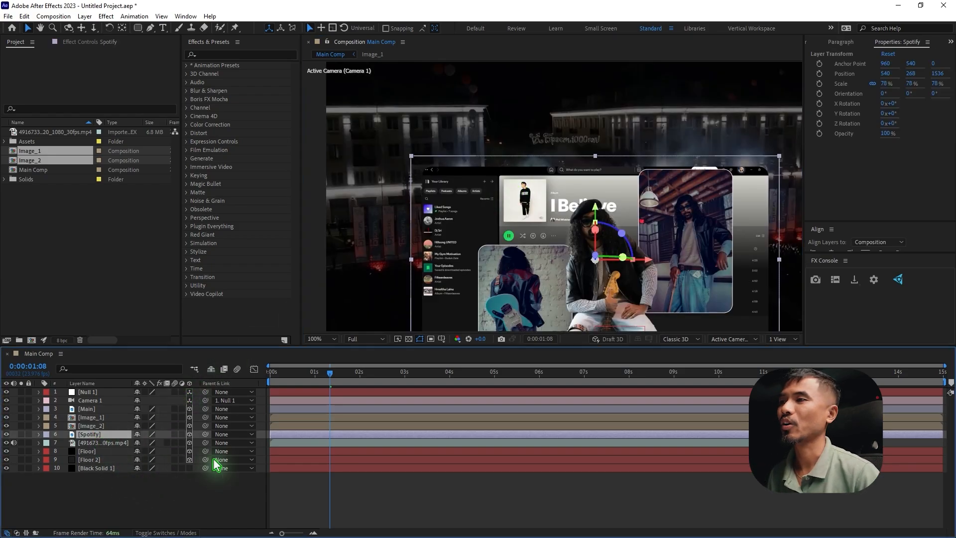
{"action": "left_click", "coordinate": [166, 532]}
{"action": "left_click", "coordinate": [141, 436]}
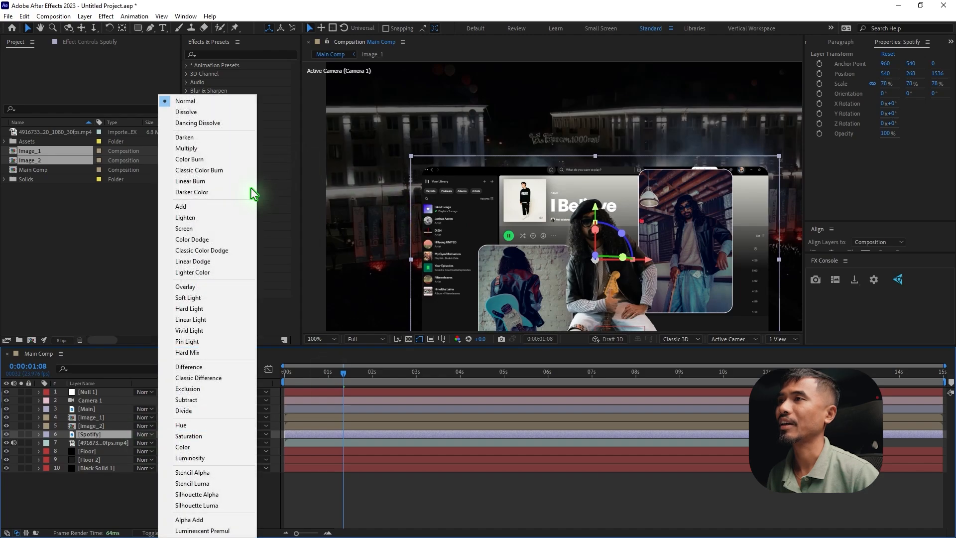
{"action": "left_click", "coordinate": [239, 226]}
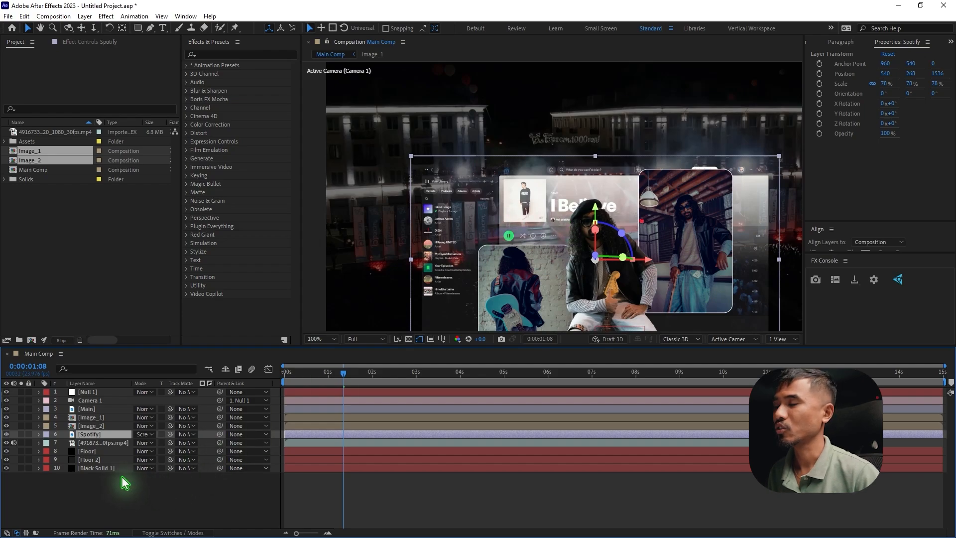
Duplicate the Spotify layer and set the lower copy's blending mode to Normal
{"action": "key", "text": "ctrl+d"}
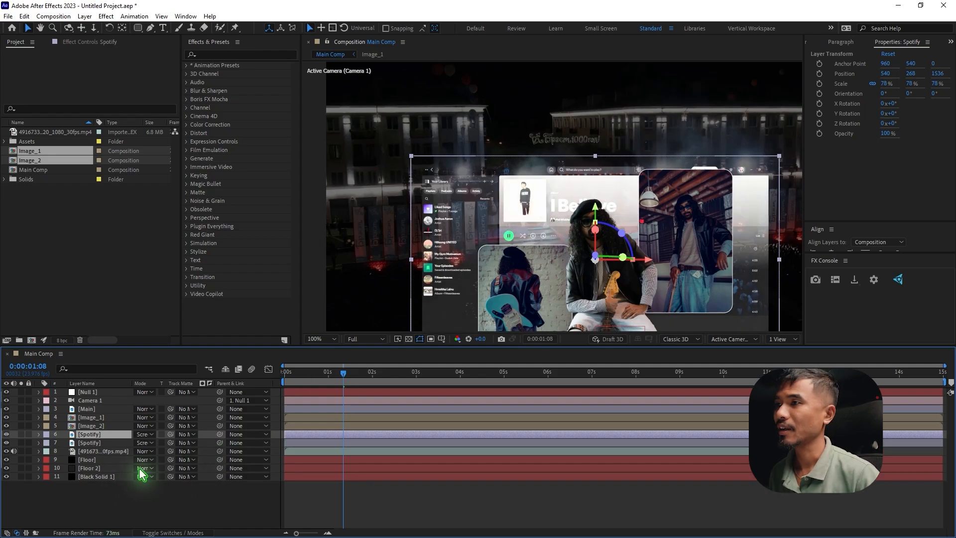
{"action": "left_click", "coordinate": [102, 441]}
{"action": "left_click", "coordinate": [154, 532]}
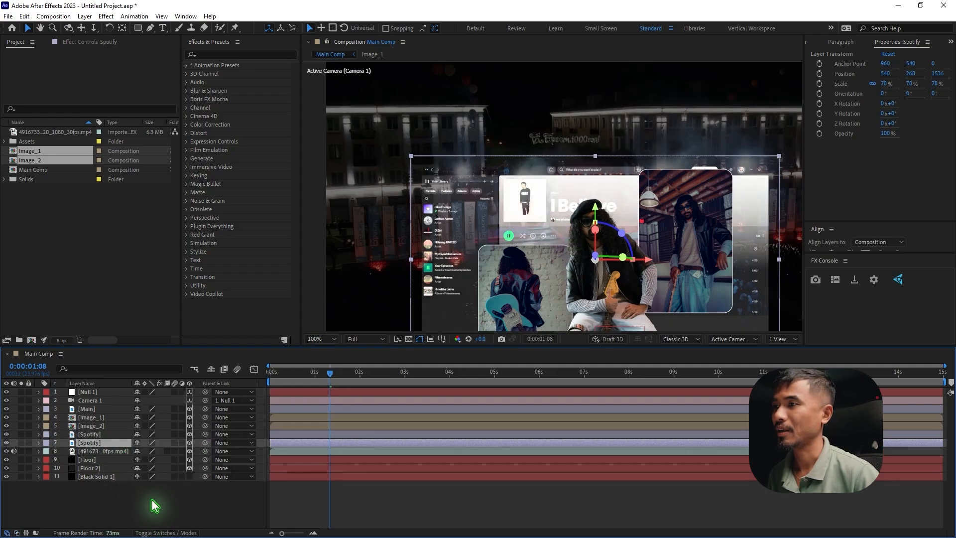
{"action": "left_click", "coordinate": [182, 533]}
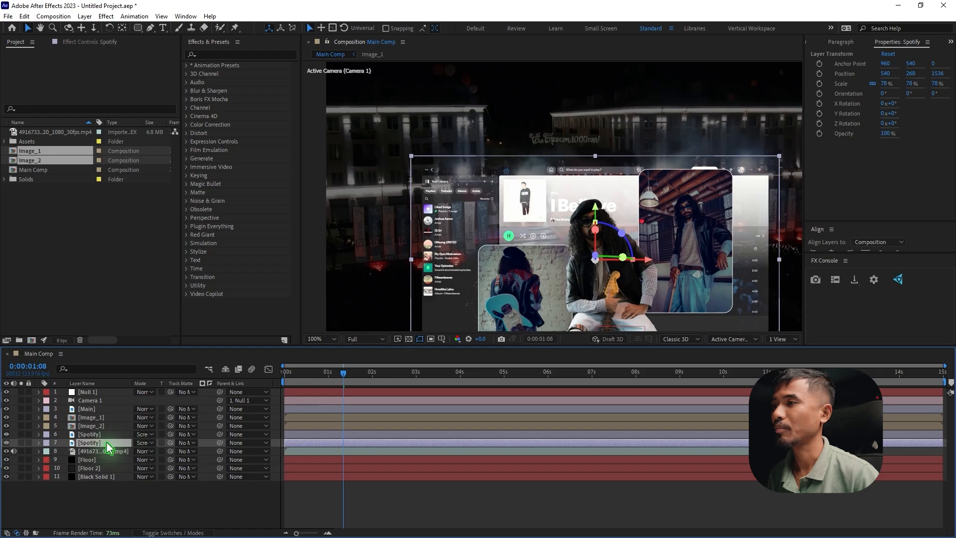
{"action": "left_click", "coordinate": [144, 442]}
{"action": "left_click", "coordinate": [204, 11]}
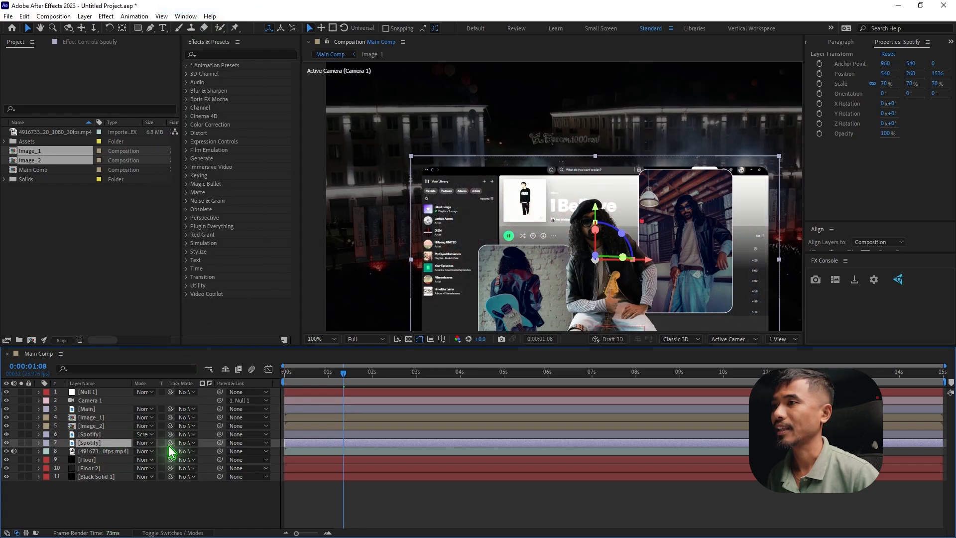
Turn the lower Spotify copy into an adjustment layer, apply Gaussian Blur to it and raise the blurriness
{"action": "left_click", "coordinate": [188, 531]}
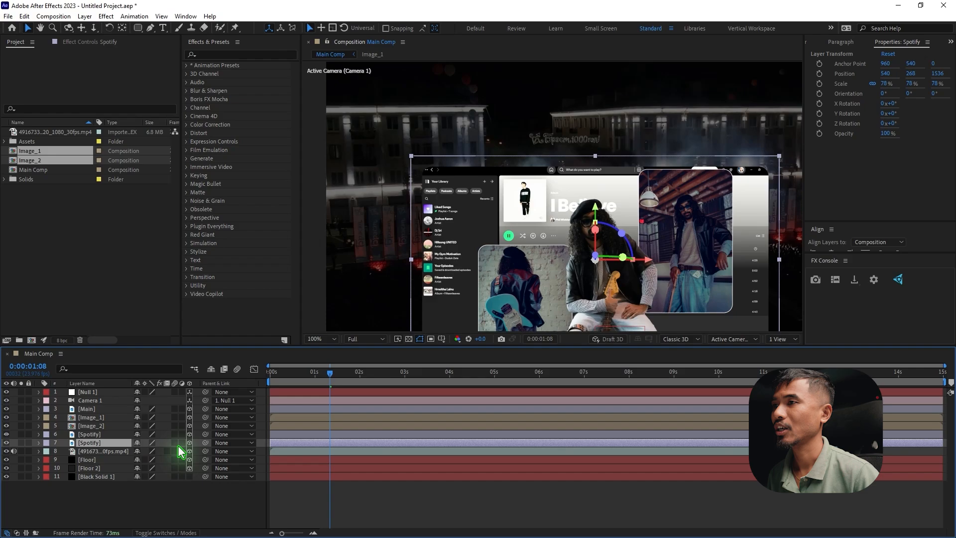
{"action": "left_click", "coordinate": [182, 443]}
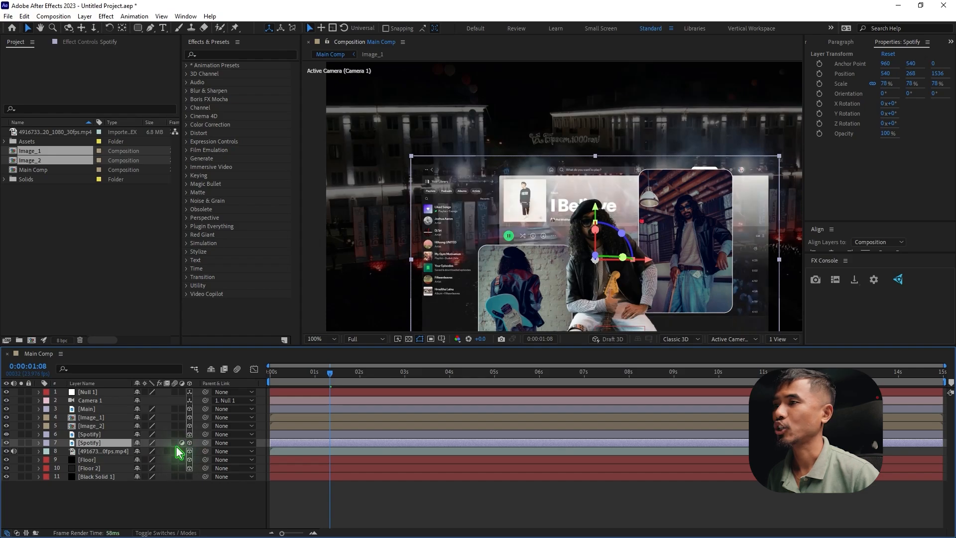
{"action": "key", "text": "ctrl+space"}
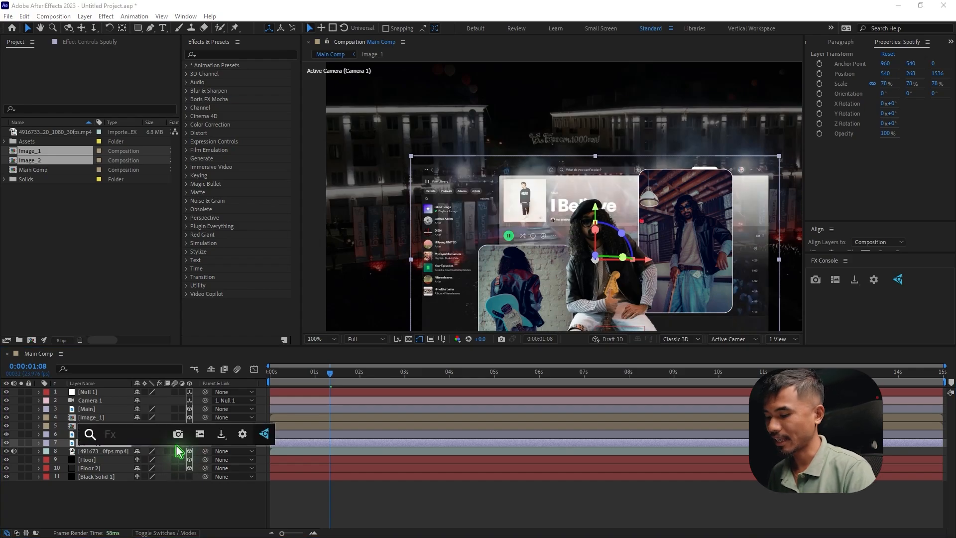
{"action": "type", "text": "gauss"}
{"action": "key", "text": "Return"}
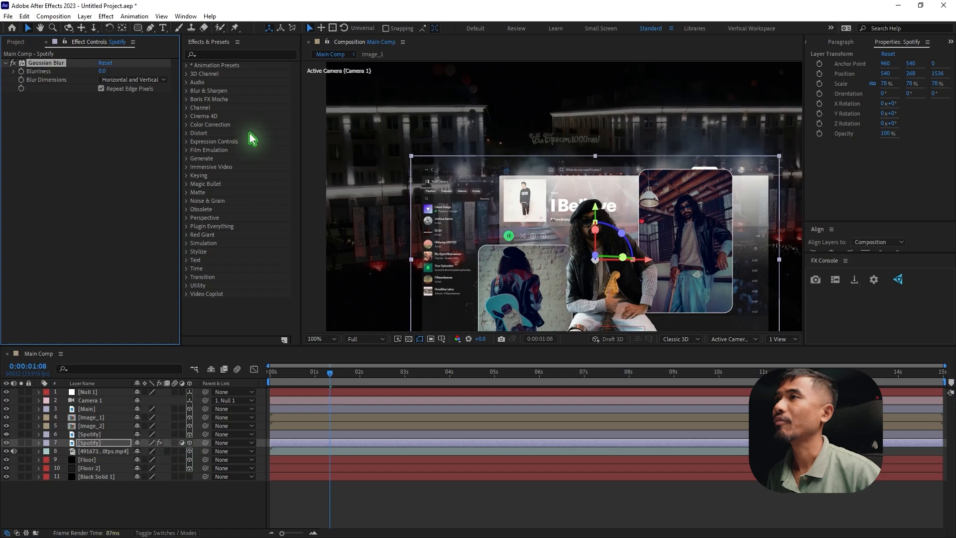
{"action": "left_click", "coordinate": [105, 71]}
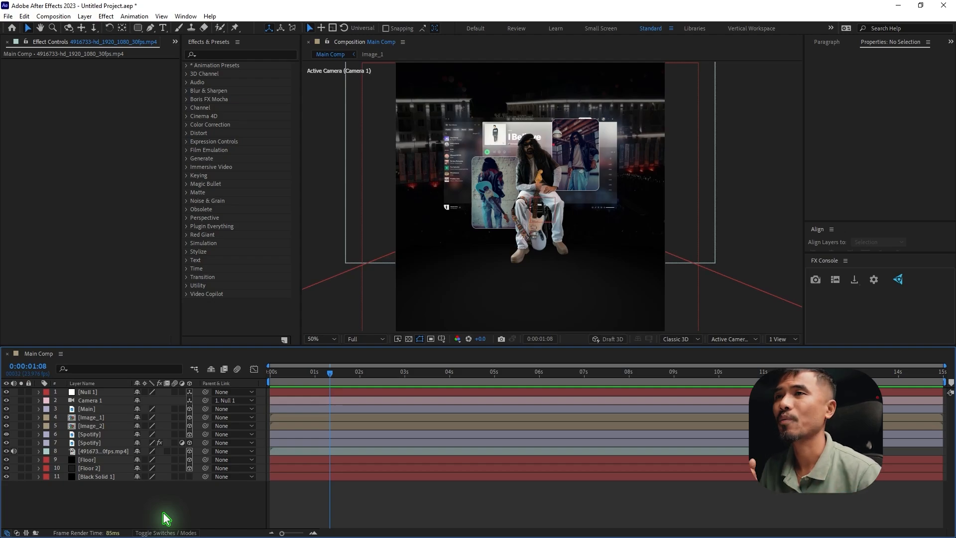
Add a centred two-line "MUSIC FEST" text layer in Montserrat Black at 47 px and make it a 3D layer
{"action": "left_click", "coordinate": [102, 392]}
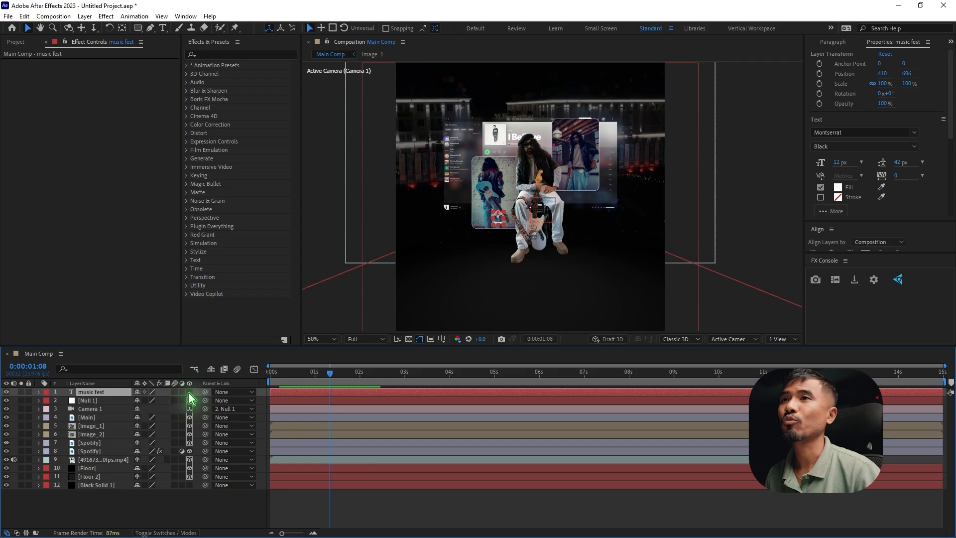
{"action": "left_click", "coordinate": [189, 392]}
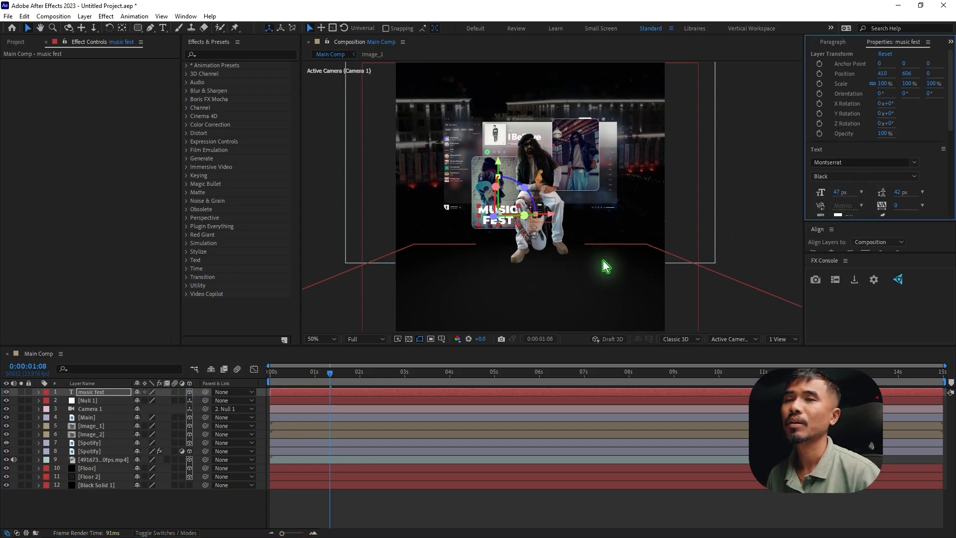
In a two-view layout, put the music fest layer below Camera 1 and move it to about X 462.6, Z 380
{"action": "left_click", "coordinate": [790, 342]}
{"action": "left_click", "coordinate": [786, 360]}
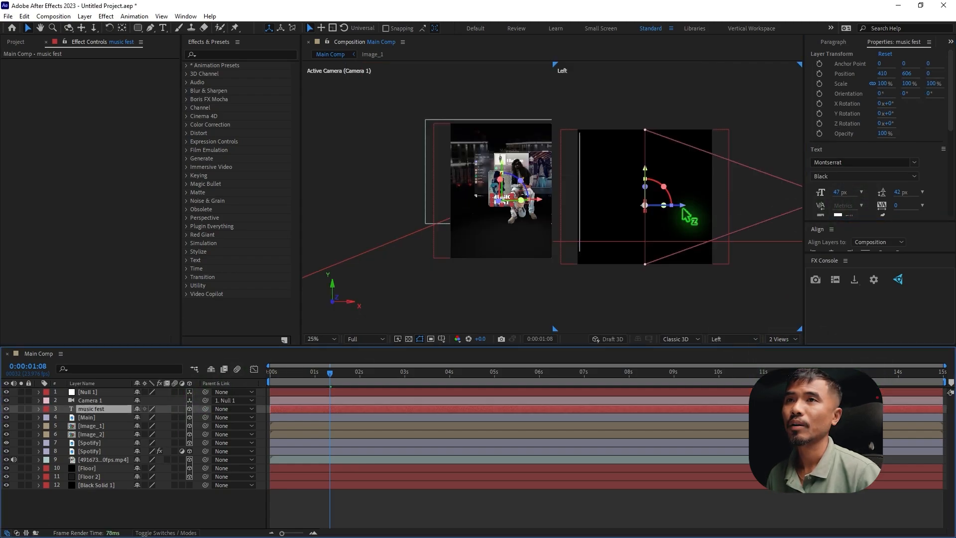
{"action": "left_click_drag", "start_coordinate": [677, 212], "coordinate": [627, 205]}
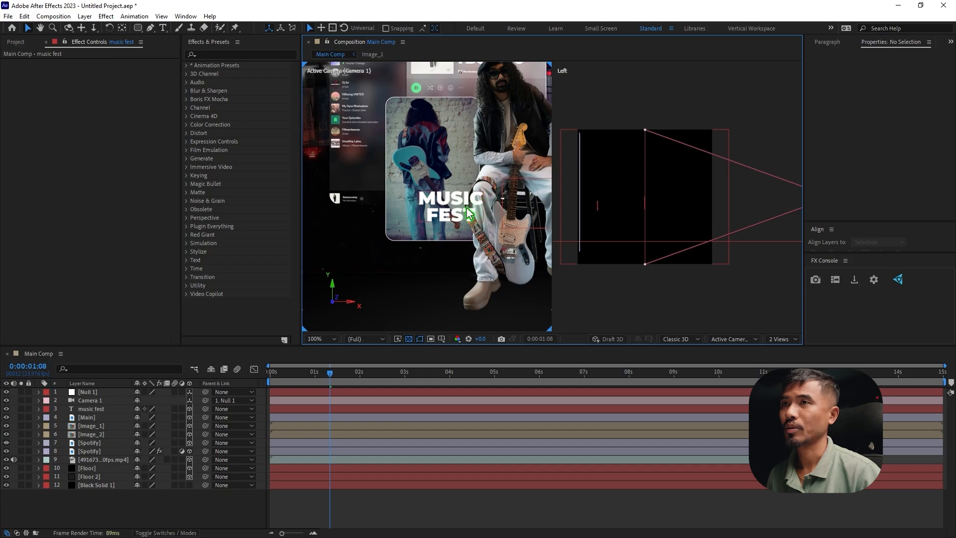
{"action": "left_click", "coordinate": [469, 213]}
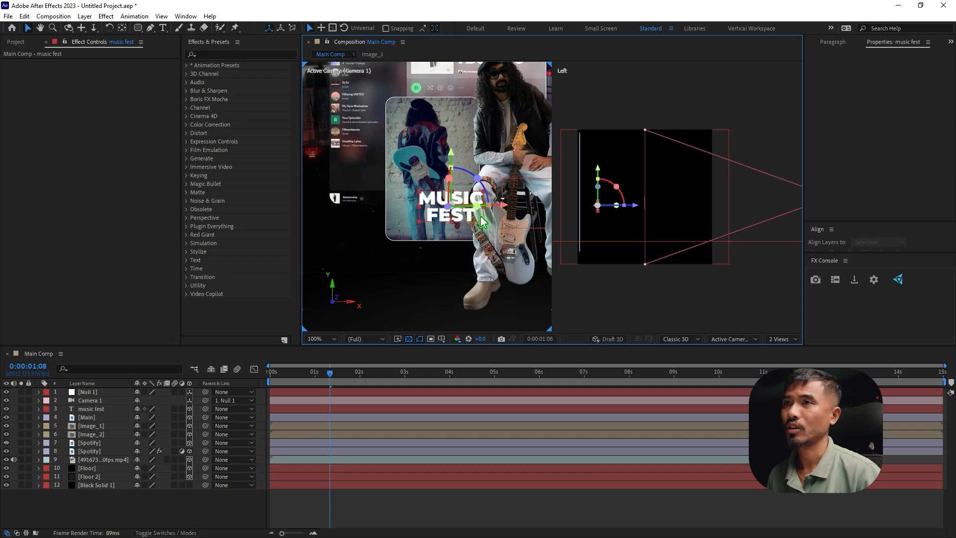
{"action": "left_click_drag", "start_coordinate": [504, 206], "coordinate": [526, 207]}
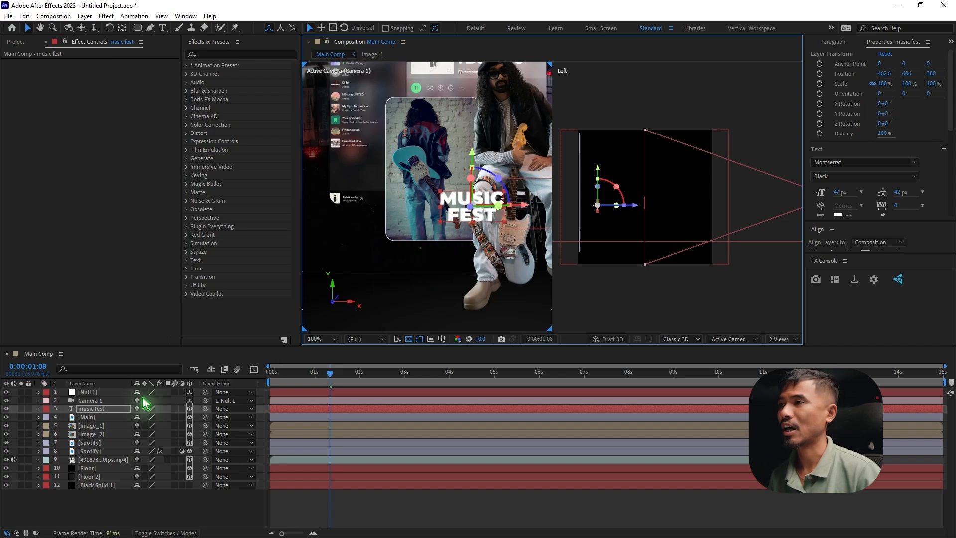
Duplicate the music fest text layer and move the copy to about Y 298, Z 756, just in front of Image_1
{"action": "left_click", "coordinate": [100, 408]}
{"action": "key", "text": "ctrl+d"}
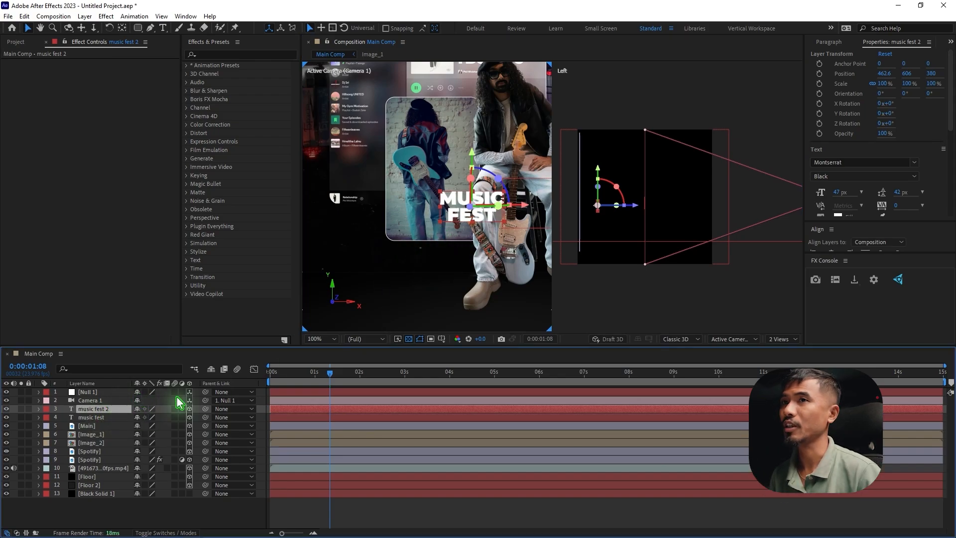
{"action": "key", "text": "space"}
{"action": "left_click_drag", "start_coordinate": [612, 268], "coordinate": [735, 262]}
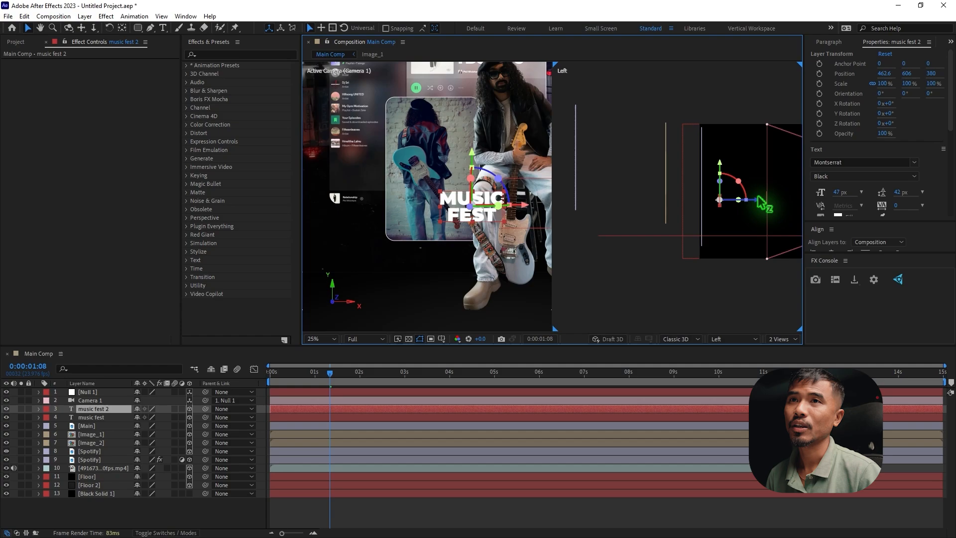
{"action": "left_click_drag", "start_coordinate": [744, 200], "coordinate": [708, 199]}
{"action": "left_click_drag", "start_coordinate": [676, 169], "coordinate": [657, 134]}
Place the music fest 2 layer below Main in the layer order and move it to about X 780, over Image_1
{"action": "left_click", "coordinate": [99, 433]}
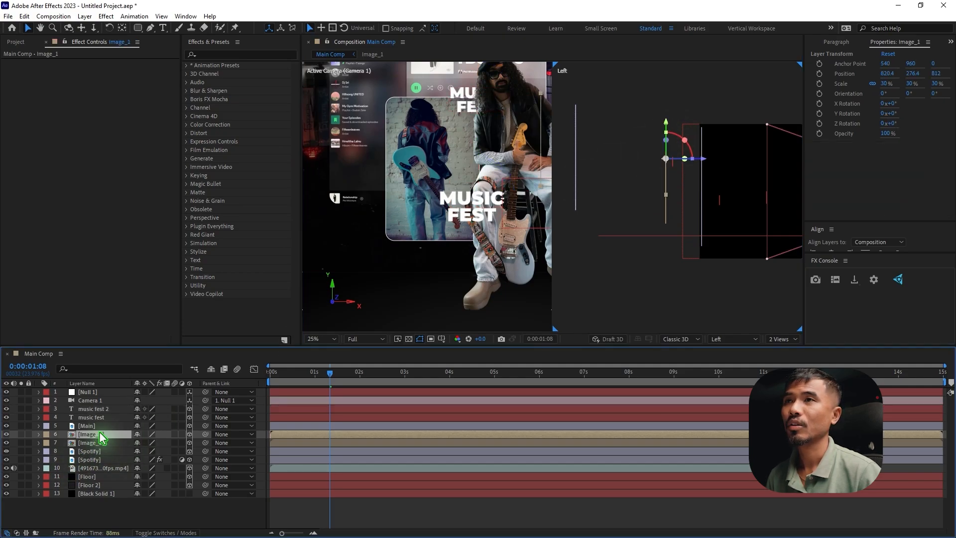
{"action": "key", "text": "space"}
{"action": "left_click_drag", "start_coordinate": [483, 203], "coordinate": [339, 268]}
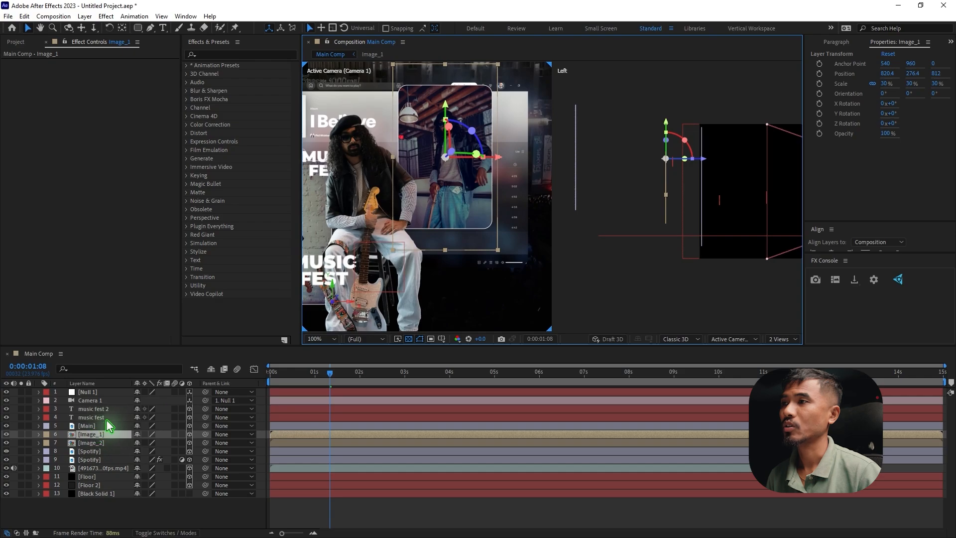
{"action": "left_click_drag", "start_coordinate": [107, 409], "coordinate": [239, 429]}
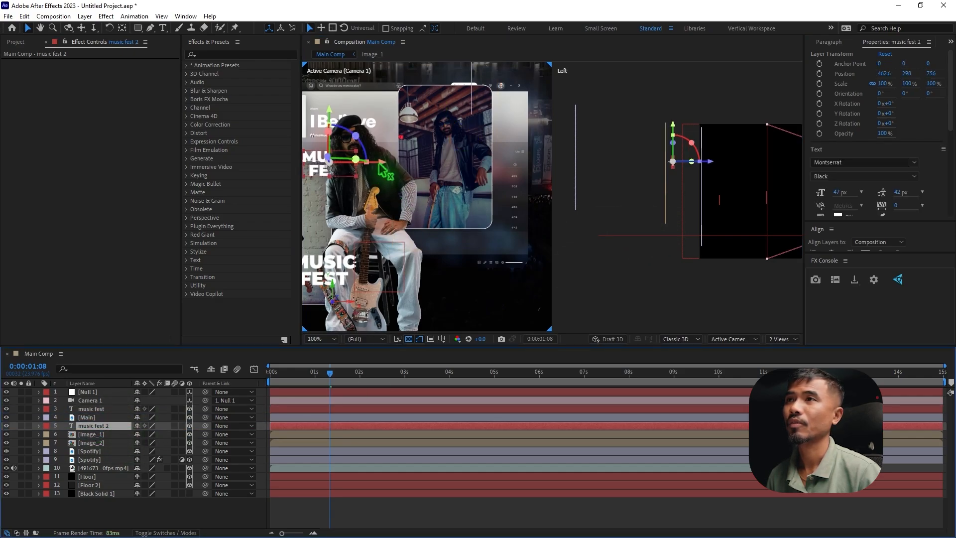
{"action": "left_click_drag", "start_coordinate": [379, 163], "coordinate": [486, 160]}
Change the duplicated text over Image_1 to "SATURDAY NIGHT"
{"action": "double_click", "coordinate": [439, 175]}
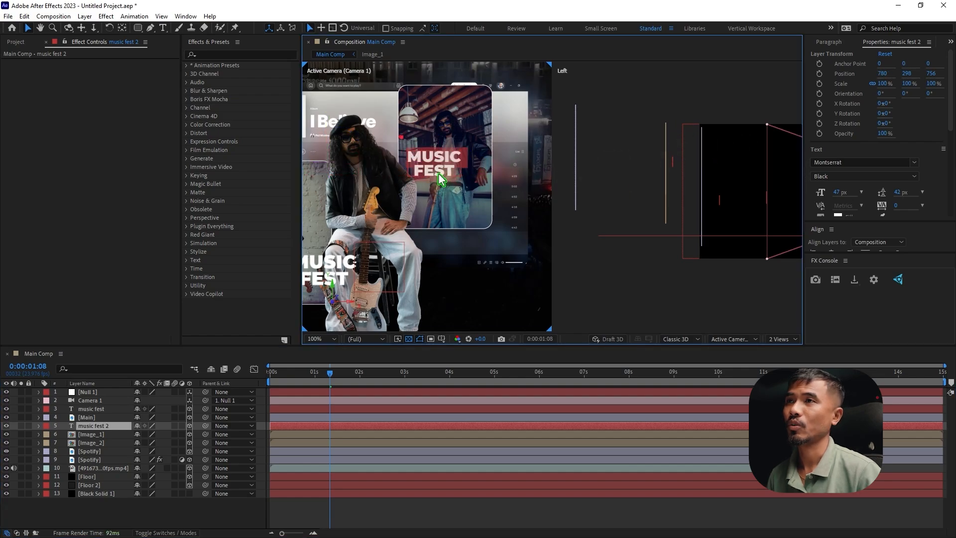
{"action": "type", "text": "s"}
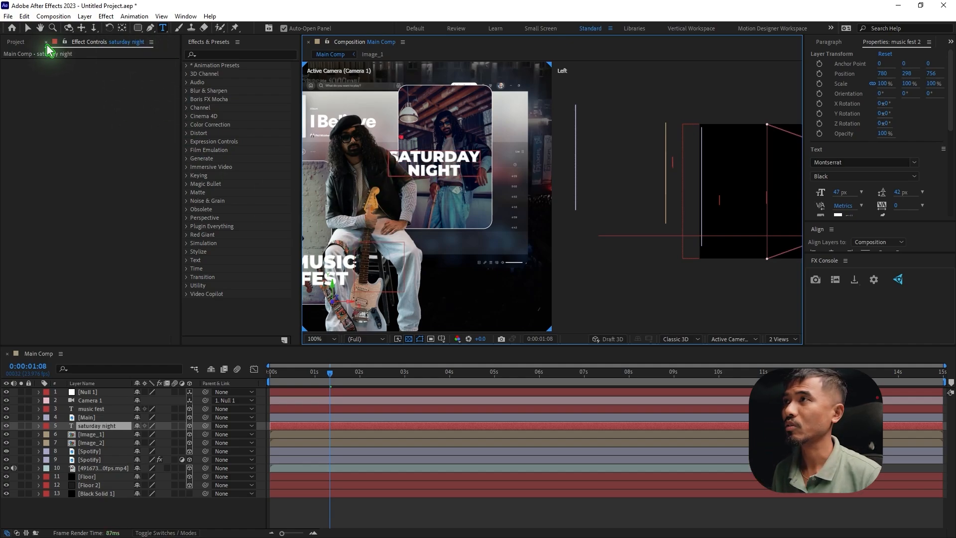
{"action": "left_click", "coordinate": [27, 29]}
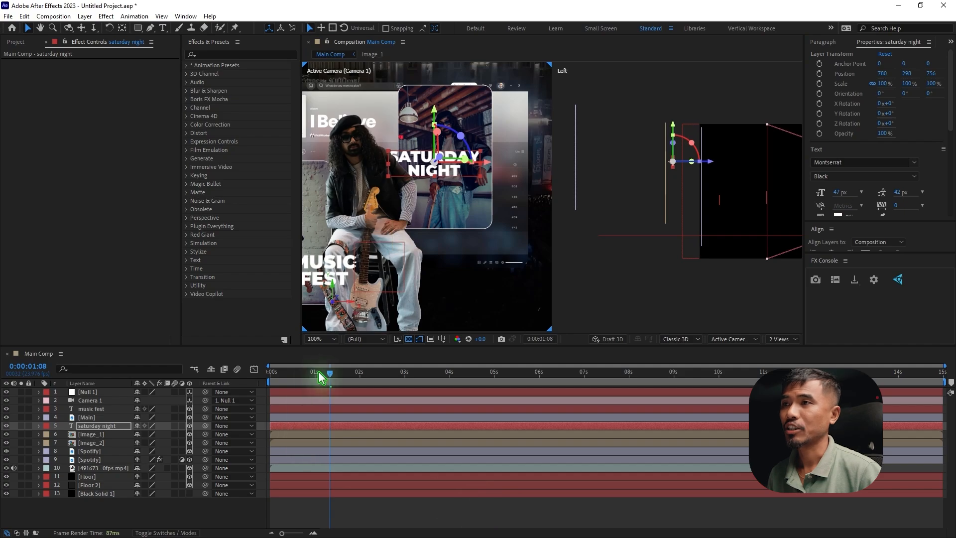
Move the current time to the start of the composition and return to a single camera view
{"action": "left_click_drag", "start_coordinate": [335, 382], "coordinate": [228, 411]}
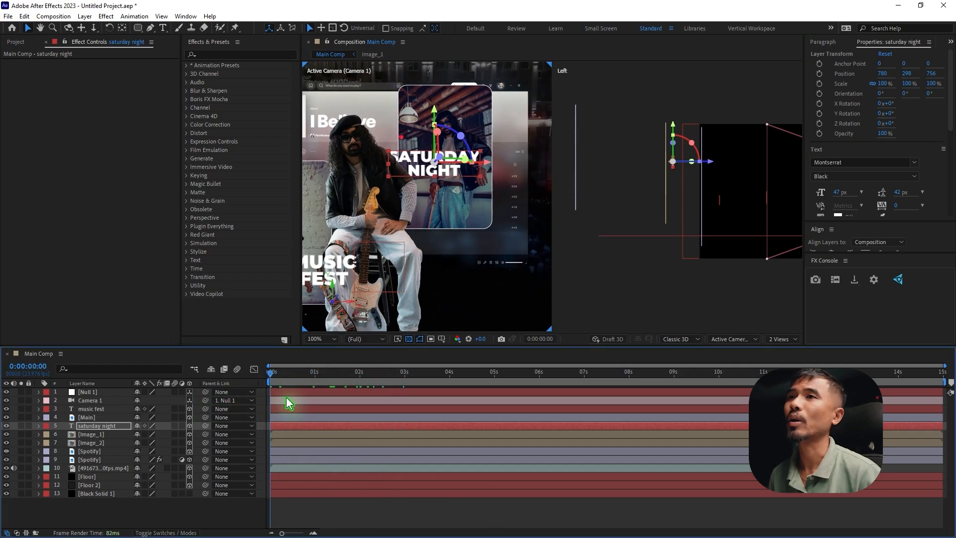
{"action": "key", "text": "h"}
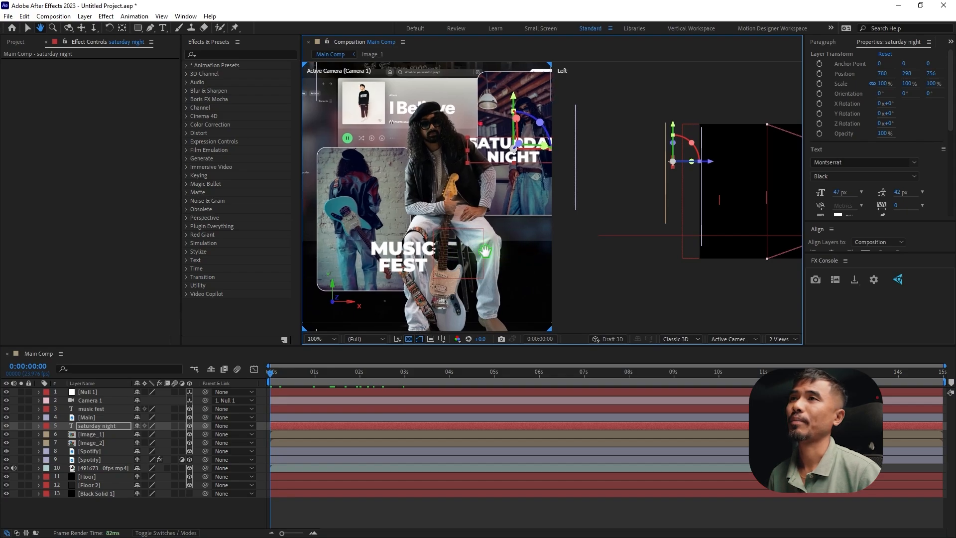
{"action": "left_click_drag", "start_coordinate": [435, 254], "coordinate": [468, 269]}
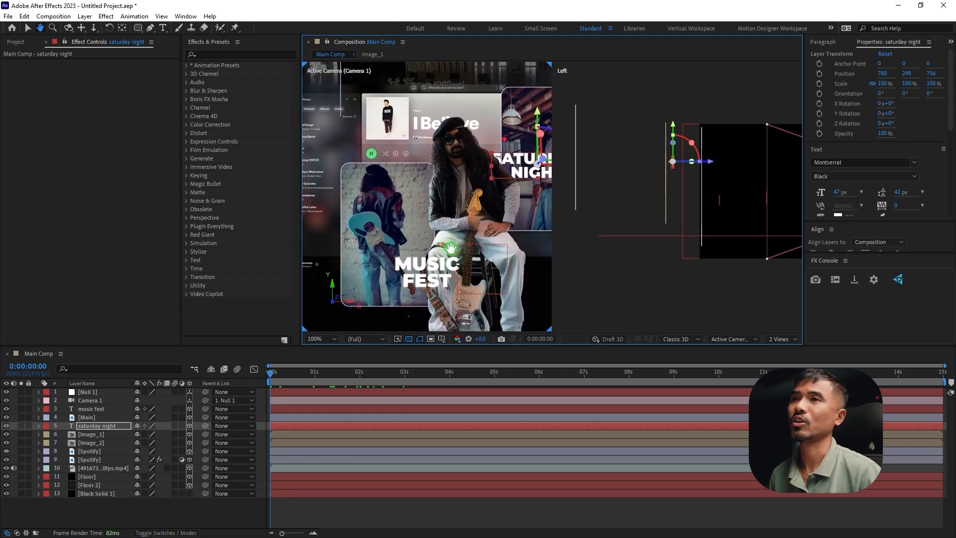
{"action": "key", "text": "v"}
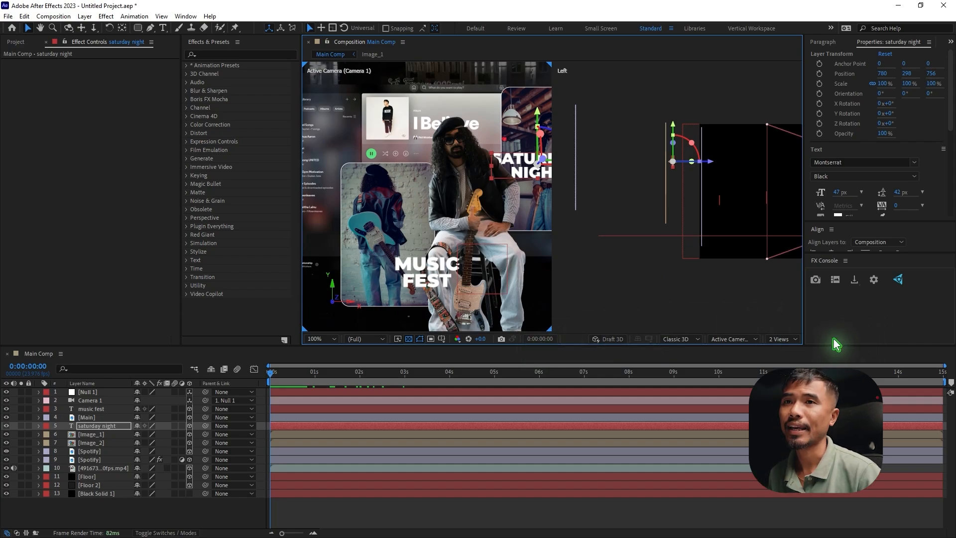
{"action": "left_click", "coordinate": [779, 339]}
{"action": "left_click", "coordinate": [785, 349]}
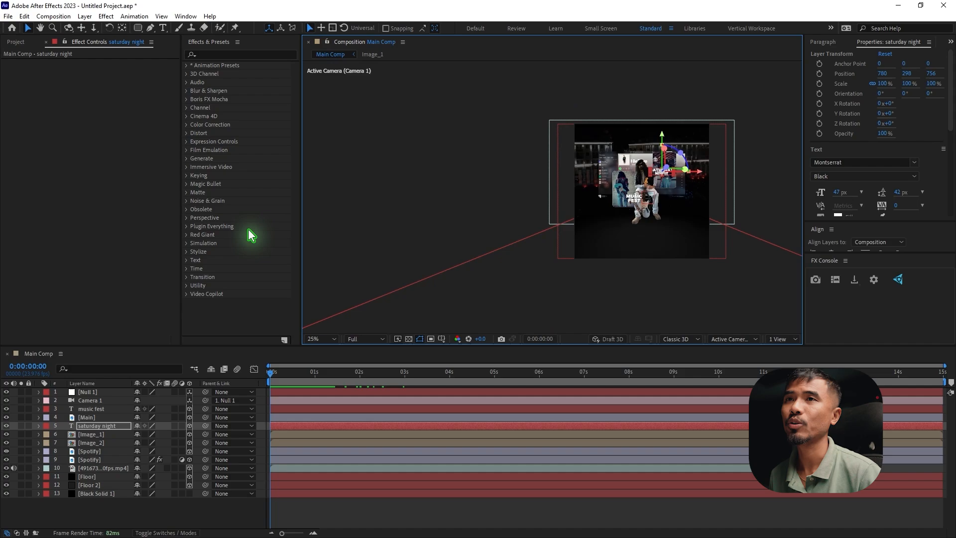
{"action": "scroll", "coordinate": [697, 279], "scroll_direction": "up", "scroll_amount": 2}
{"action": "left_click_drag", "start_coordinate": [757, 234], "coordinate": [493, 234]}
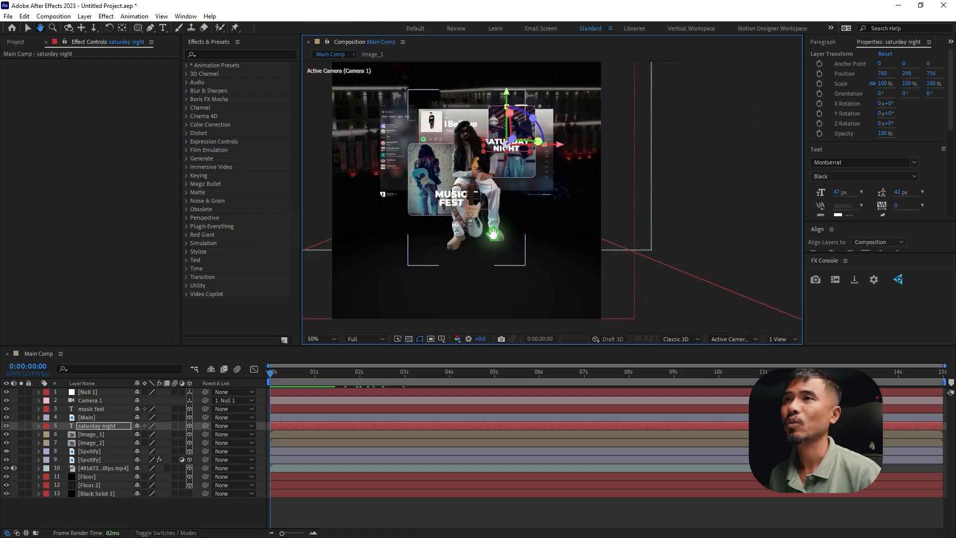
{"action": "scroll", "coordinate": [553, 269], "scroll_direction": "up", "scroll_amount": 2}
{"action": "scroll", "coordinate": [577, 219], "scroll_direction": "down", "scroll_amount": 2}
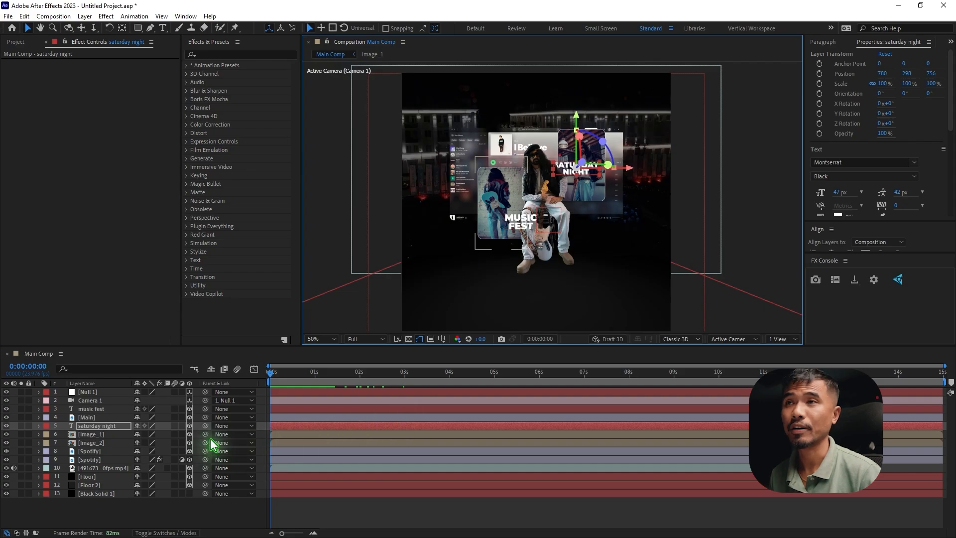
Keyframe Null 1's position at the start of the composition and at 0:00:01:23, setting the second keyframe to 540, 371, 1389
{"action": "left_click", "coordinate": [87, 392]}
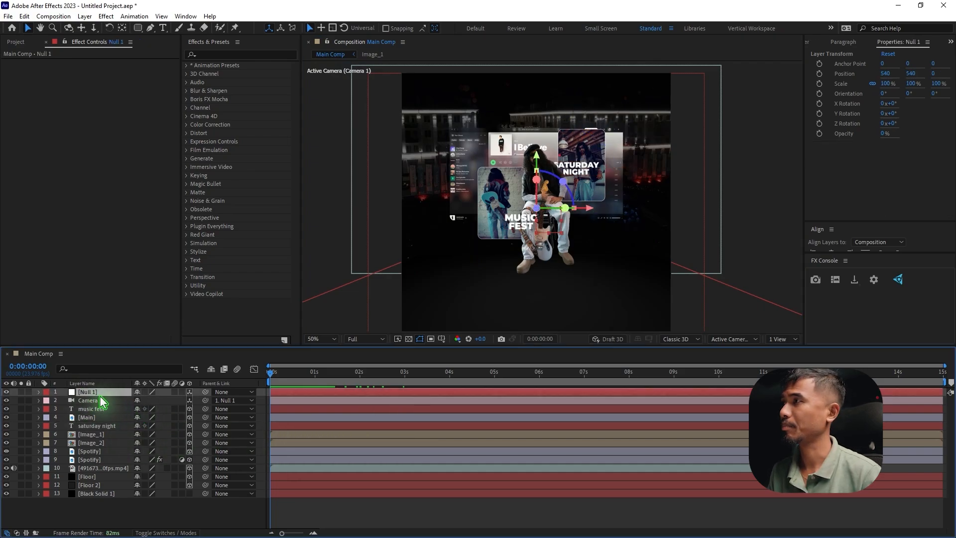
{"action": "key", "text": "p"}
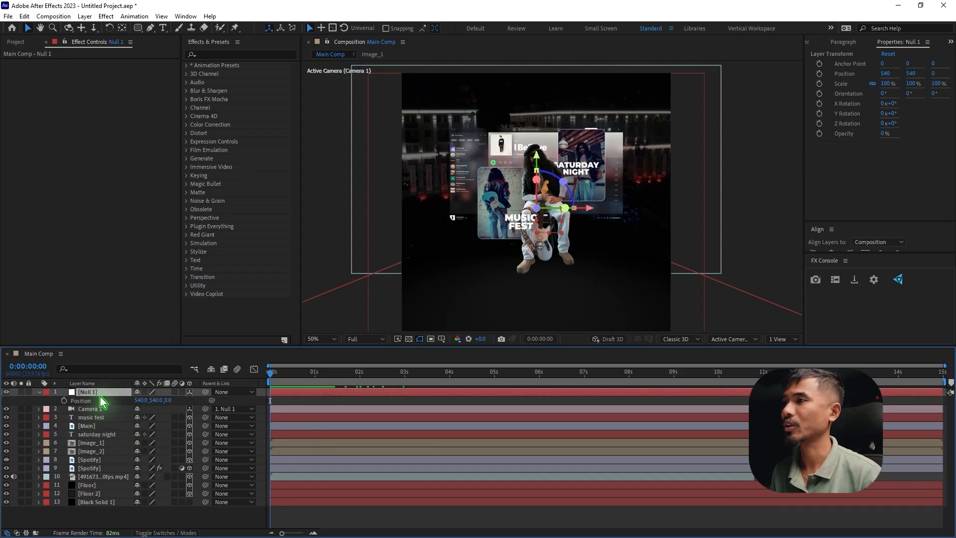
{"action": "left_click", "coordinate": [64, 400]}
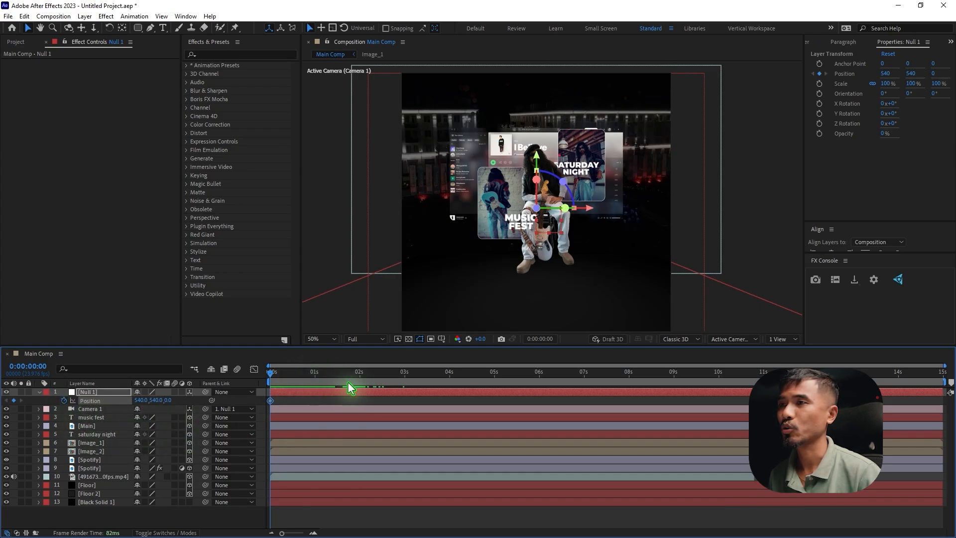
{"action": "left_click_drag", "start_coordinate": [349, 386], "coordinate": [354, 386]}
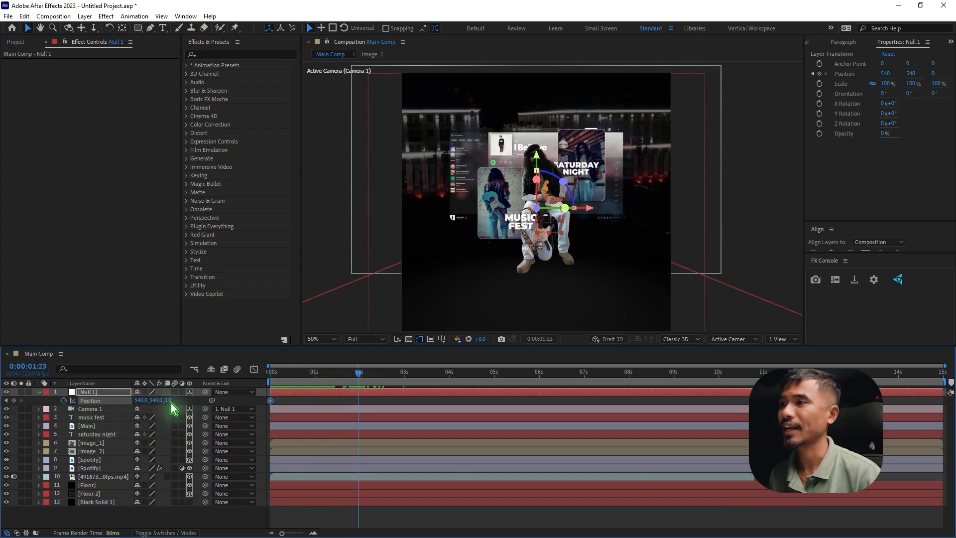
{"action": "left_click_drag", "start_coordinate": [181, 401], "coordinate": [247, 403]}
{"action": "left_click_drag", "start_coordinate": [63, 403], "coordinate": [66, 403]}
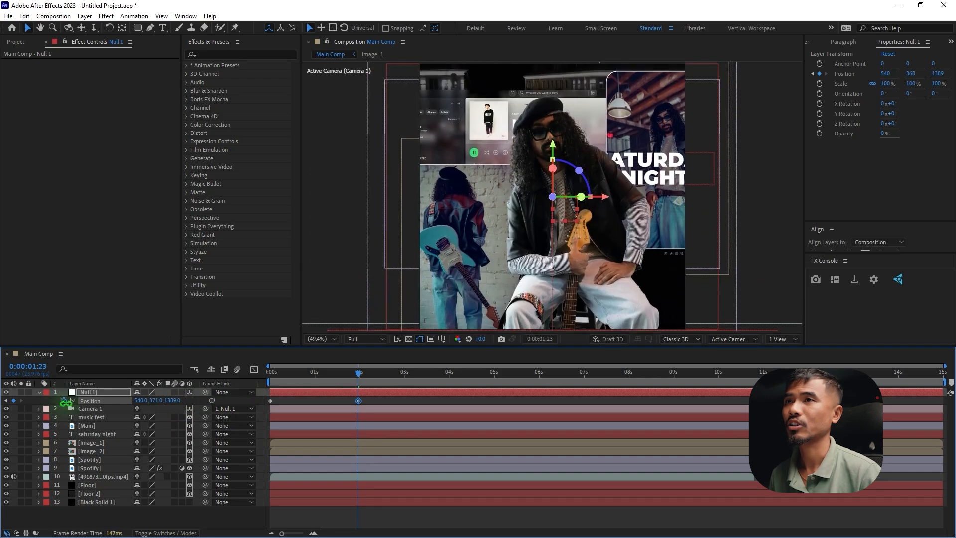
Move the music fest text in front of the guitarist, to about X 538, Y 467
{"action": "left_click", "coordinate": [105, 417]}
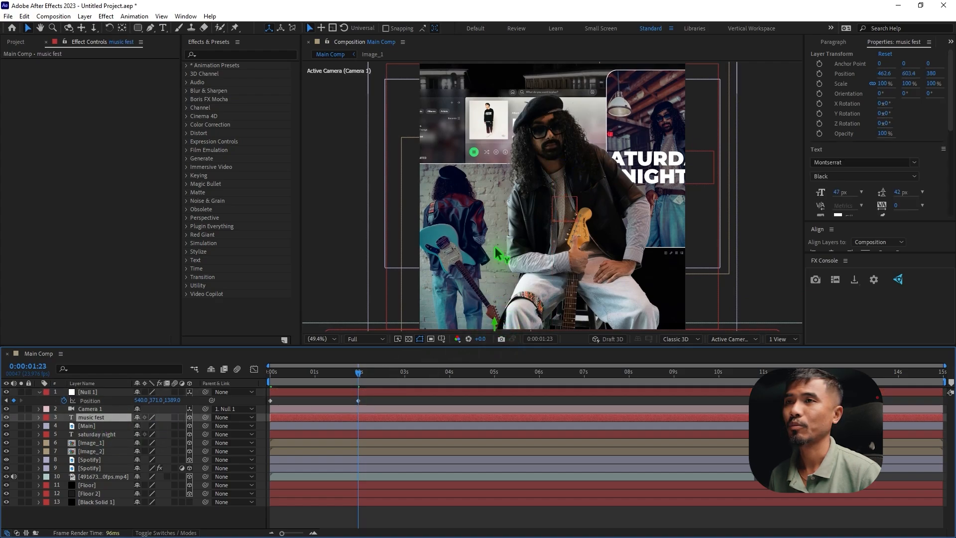
{"action": "left_click_drag", "start_coordinate": [496, 254], "coordinate": [495, 201]}
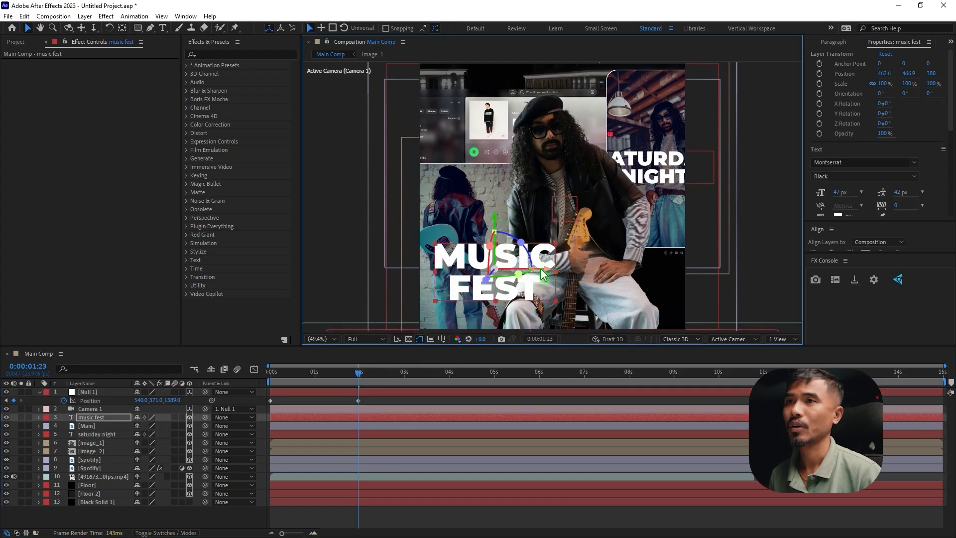
{"action": "left_click_drag", "start_coordinate": [556, 273], "coordinate": [603, 274]}
Extend the text in front of the guitarist to "MUSIC FESTIVAL" and nudge it up to about Y 466
{"action": "key", "text": "ctrl+t"}
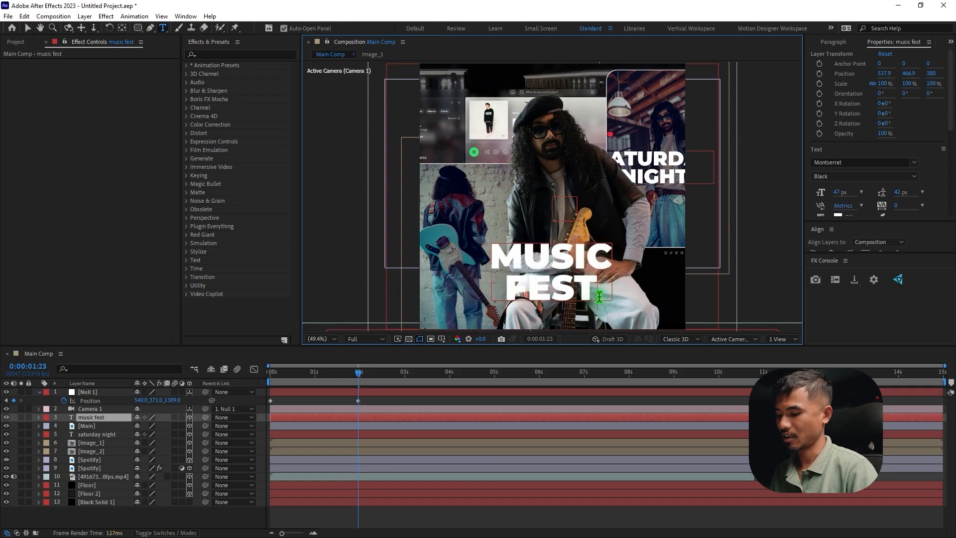
{"action": "type", "text": "Ival"}
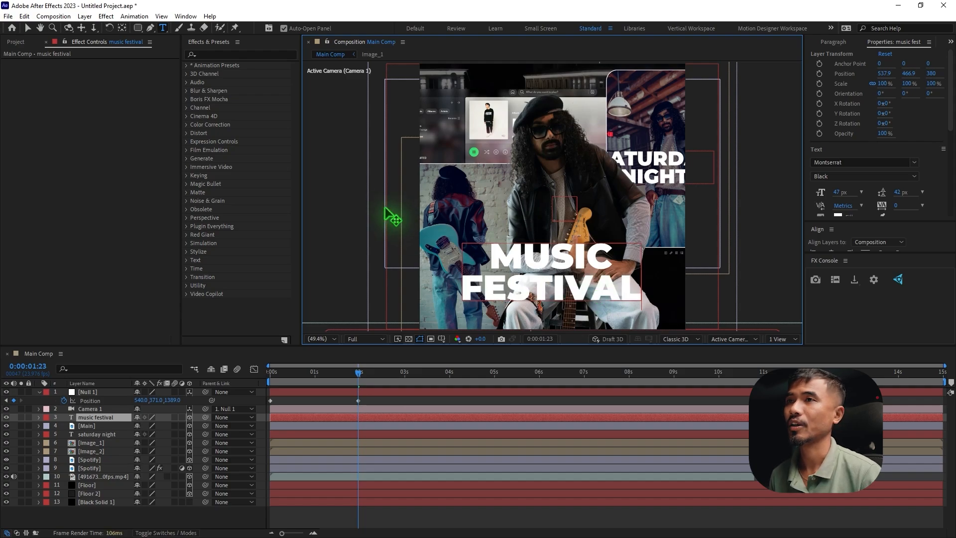
{"action": "left_click", "coordinate": [28, 28]}
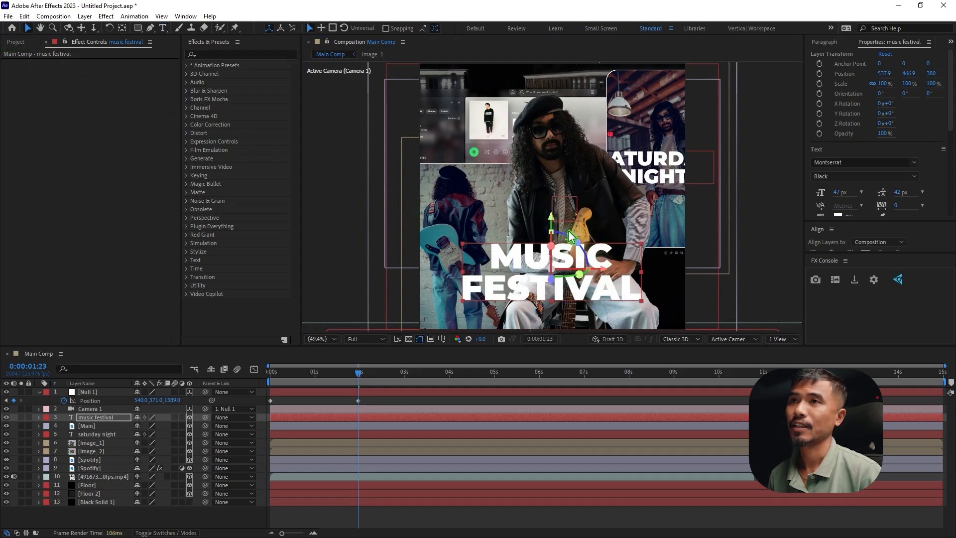
{"action": "left_click_drag", "start_coordinate": [554, 225], "coordinate": [554, 224]}
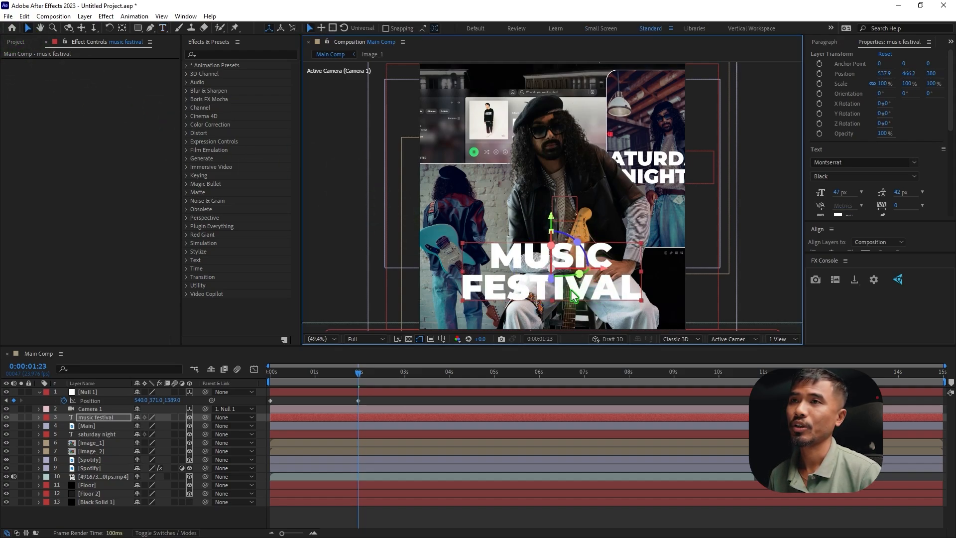
Fill only the word FESTIVAL with the teal 297B84 sampled from the guitar in the framed photo
{"action": "double_click", "coordinate": [573, 295]}
{"action": "left_click_drag", "start_coordinate": [463, 292], "coordinate": [671, 292]}
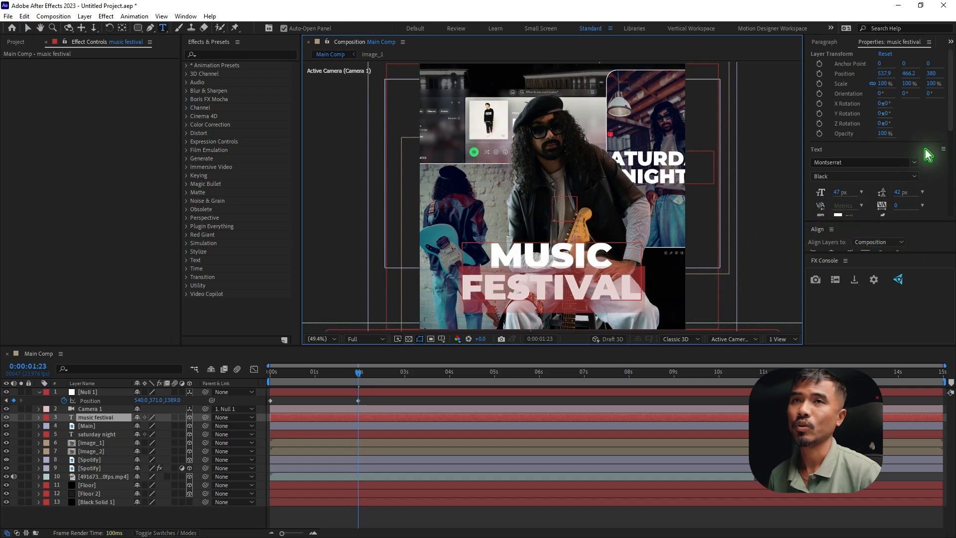
{"action": "scroll", "coordinate": [925, 154], "scroll_direction": "down", "scroll_amount": 1}
{"action": "left_click", "coordinate": [839, 207]}
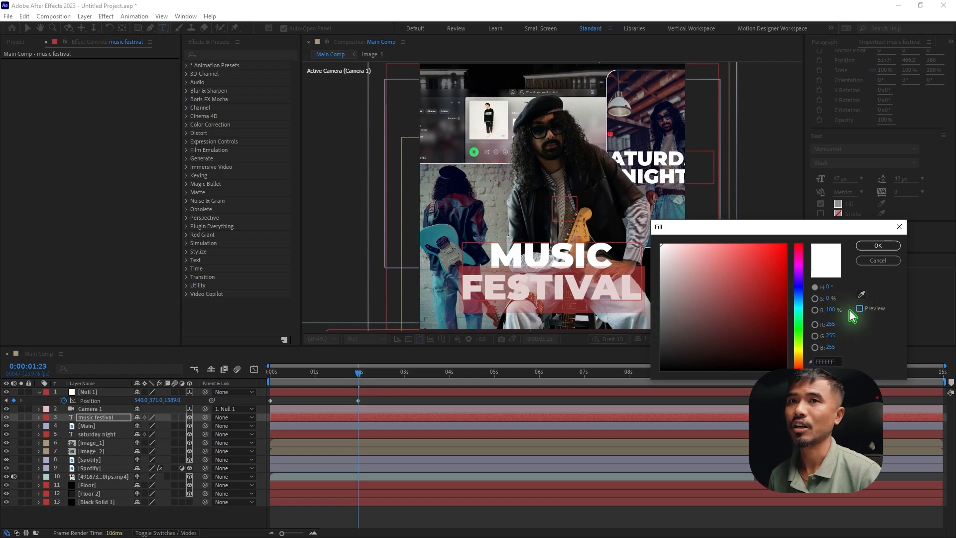
{"action": "left_click", "coordinate": [862, 295]}
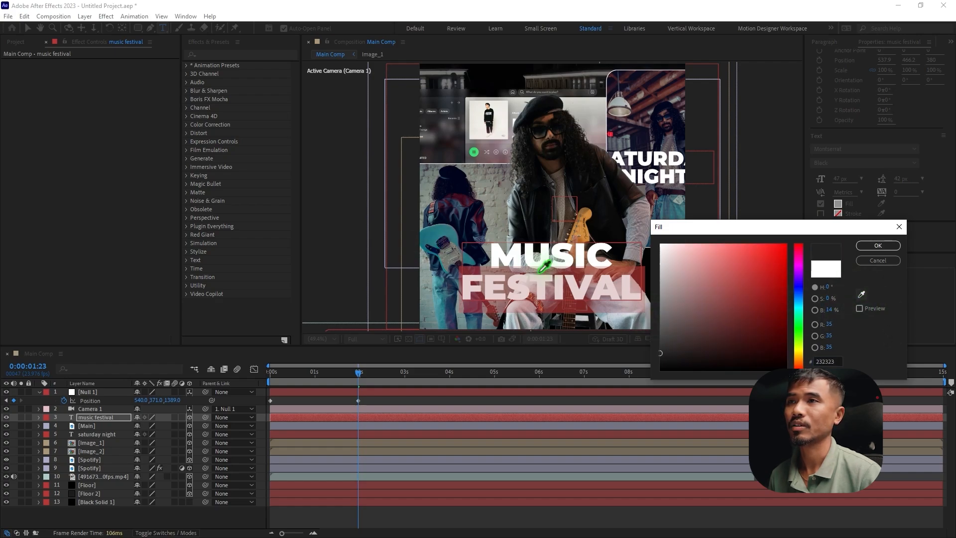
{"action": "left_click", "coordinate": [446, 232]}
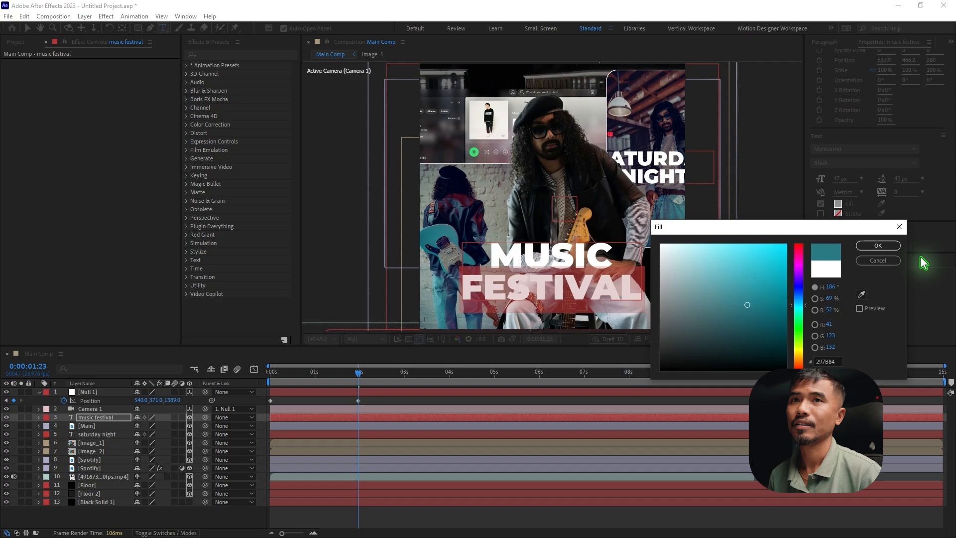
{"action": "left_click", "coordinate": [877, 246]}
Preview the null-driven camera push-in from the start of the composition
{"action": "left_click", "coordinate": [393, 394]}
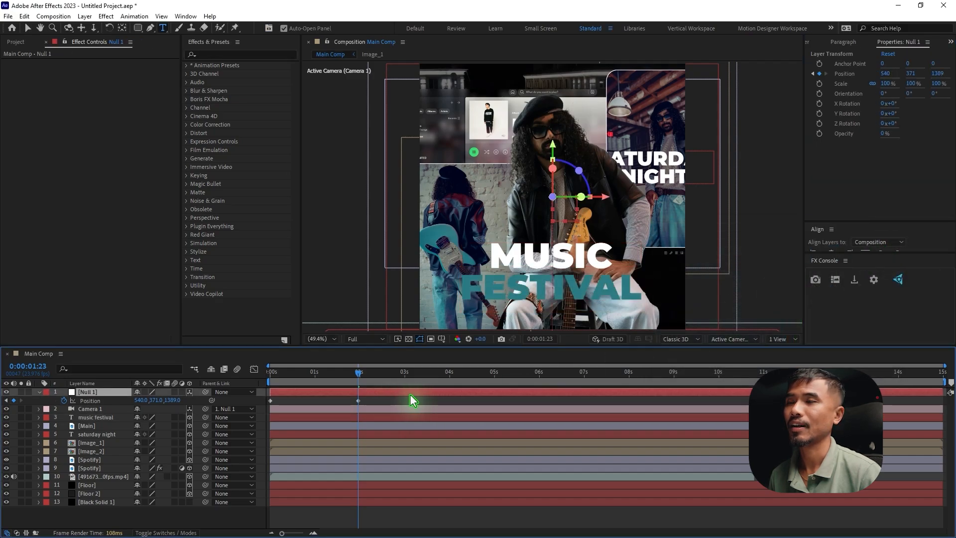
{"action": "left_click_drag", "start_coordinate": [369, 374], "coordinate": [277, 397]}
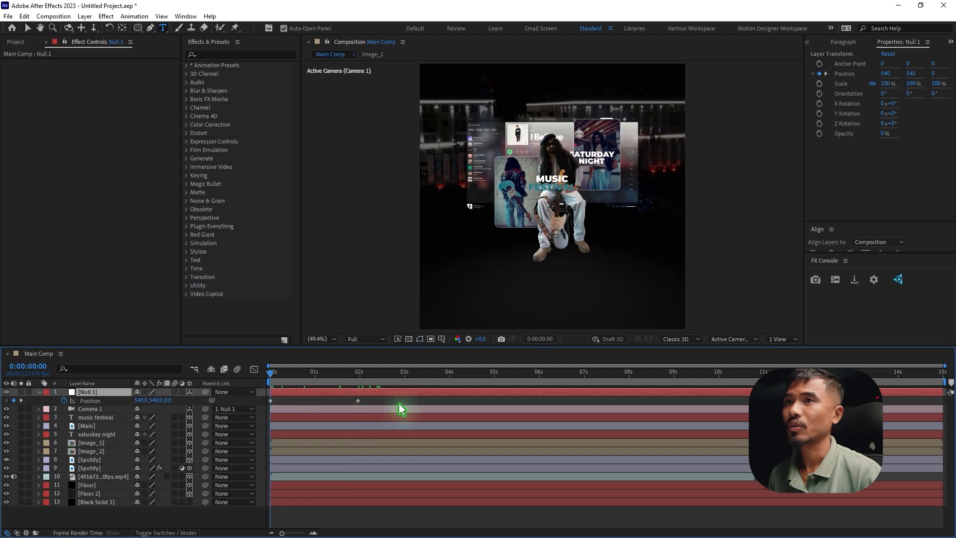
{"action": "key", "text": "space"}
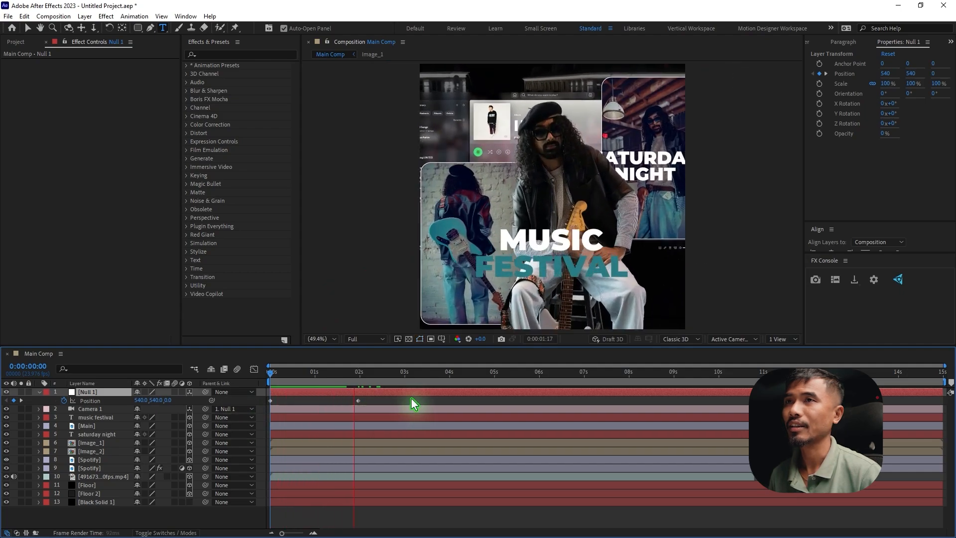
{"action": "key", "text": "space"}
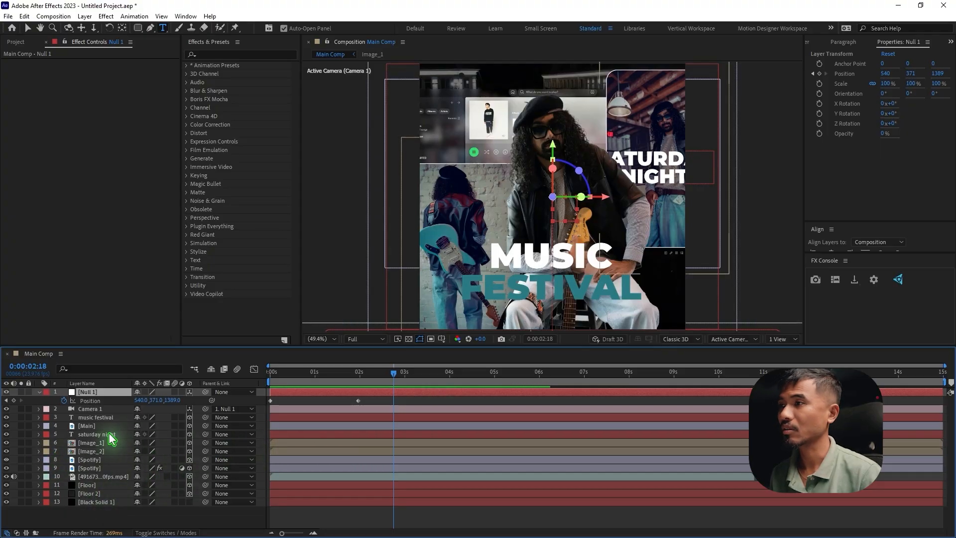
Add the expression wiggle(.2,10) to Null 1's position
{"action": "left_click", "coordinate": [64, 401], "text": "alt"}
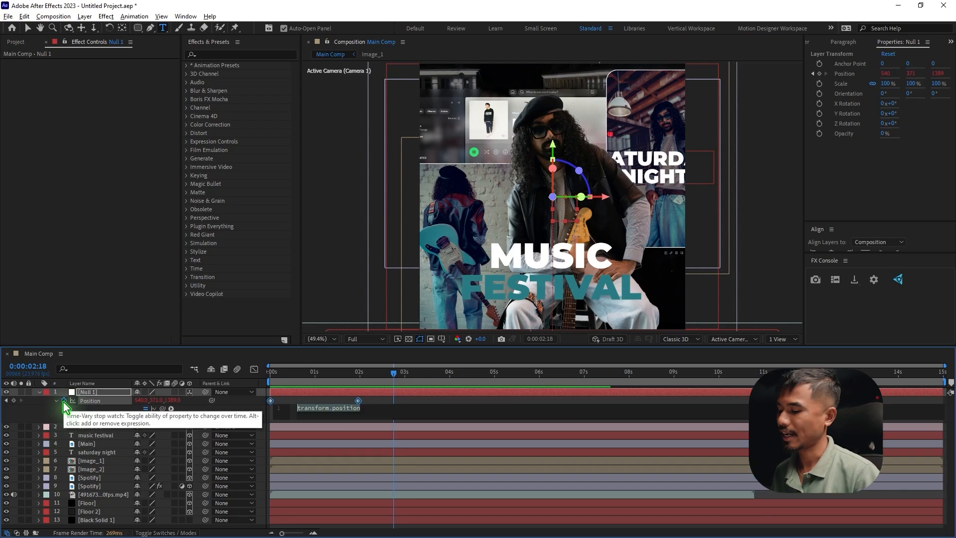
{"action": "type", "text": "wigg"}
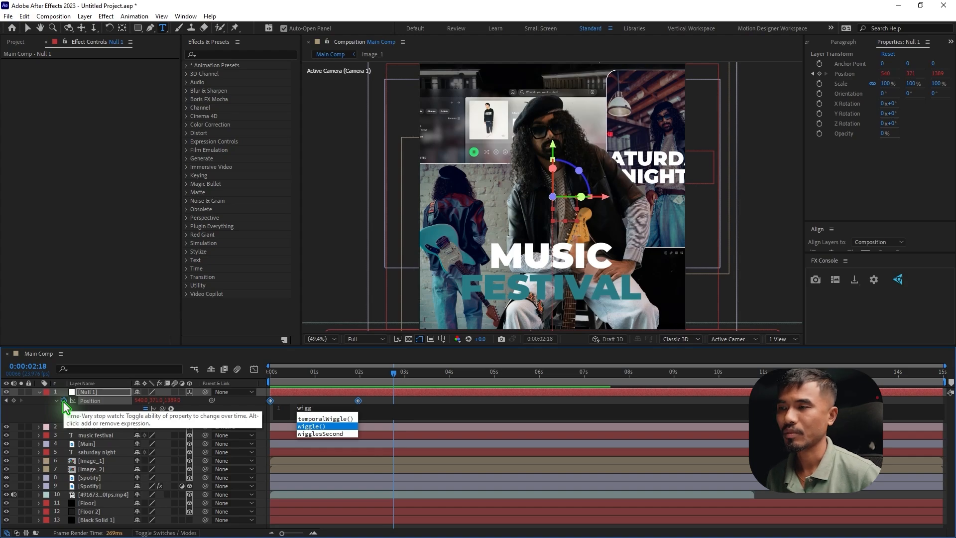
{"action": "key", "text": "Escape"}
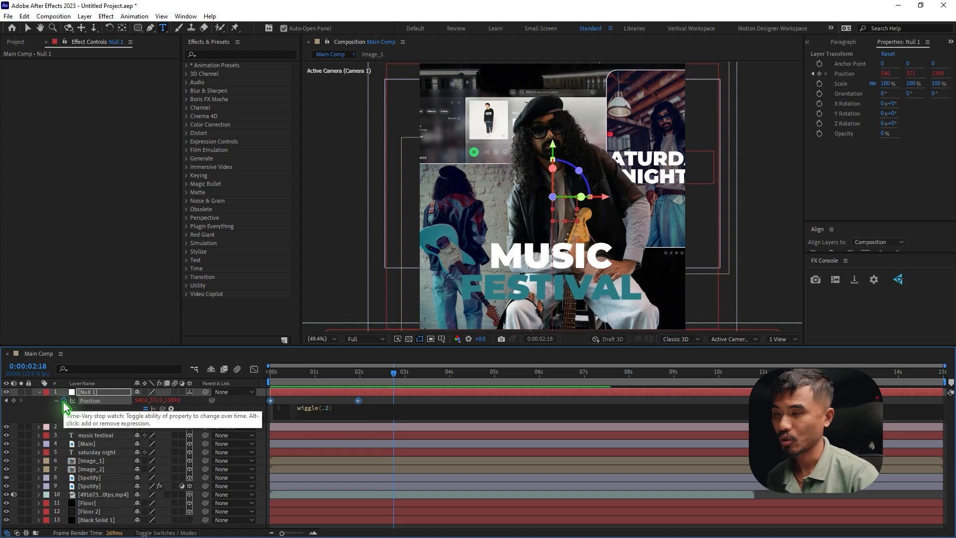
{"action": "type", "text": "le(.2,10"}
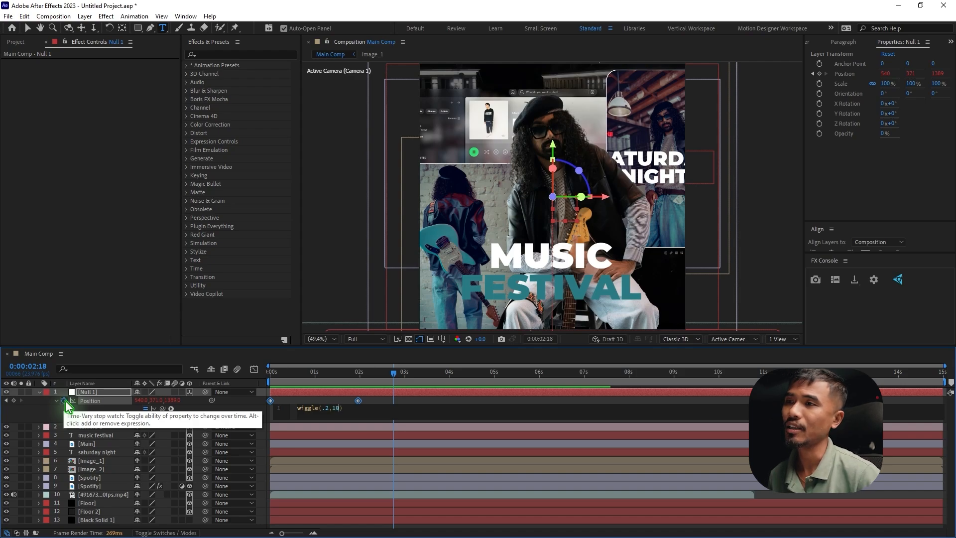
{"action": "left_click", "coordinate": [446, 401]}
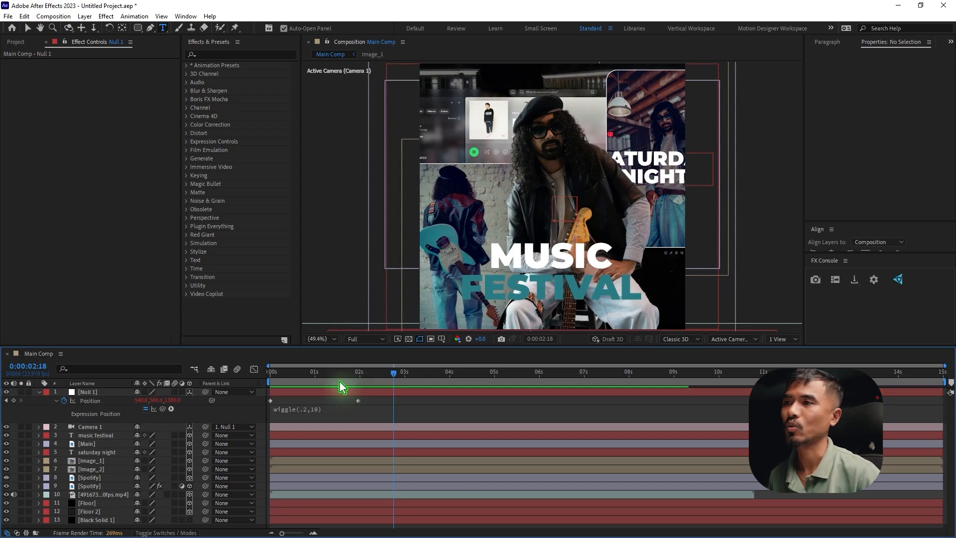
Preview the wiggling camera movement from 0:00:00:19 and again from 0:00:01:01
{"action": "left_click", "coordinate": [305, 373]}
{"action": "key", "text": "space"}
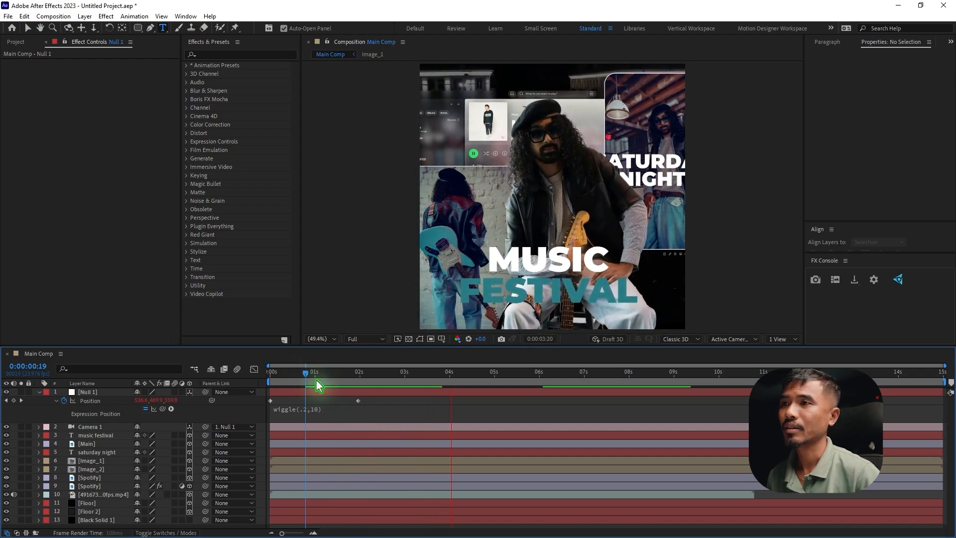
{"action": "left_click", "coordinate": [317, 377]}
{"action": "key", "text": "space"}
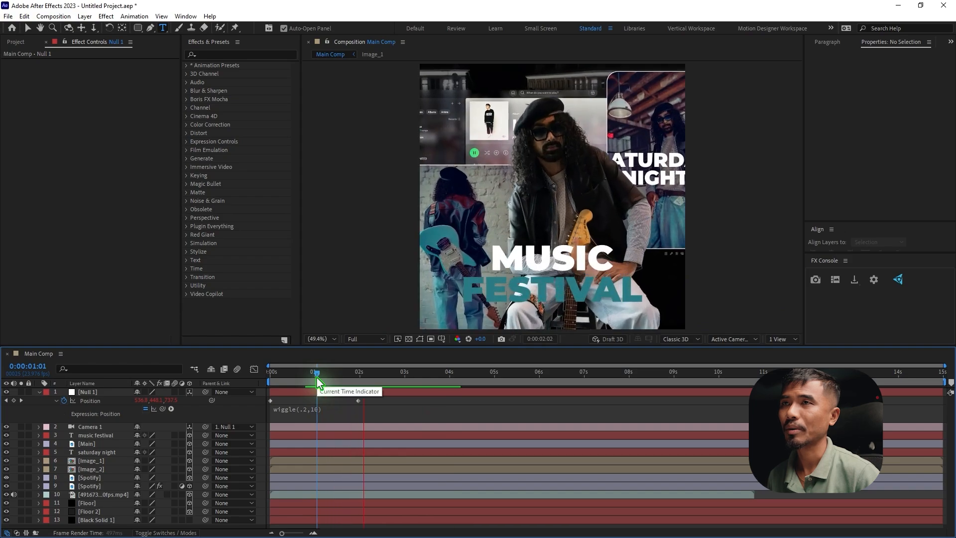
{"action": "key", "text": "space"}
Raise the amplitude in Null 1's wiggle expression to 20 and preview the movement
{"action": "left_click", "coordinate": [319, 412]}
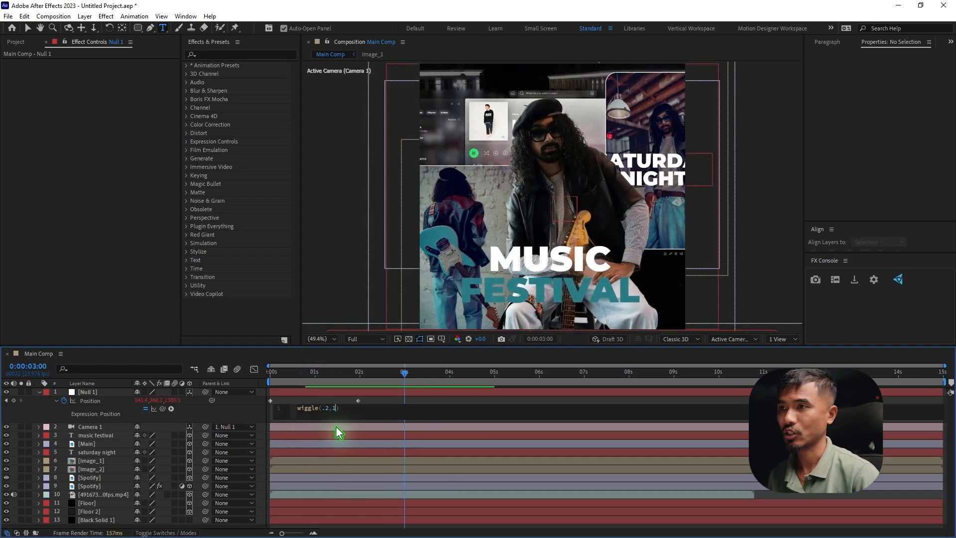
{"action": "left_click", "coordinate": [354, 391]}
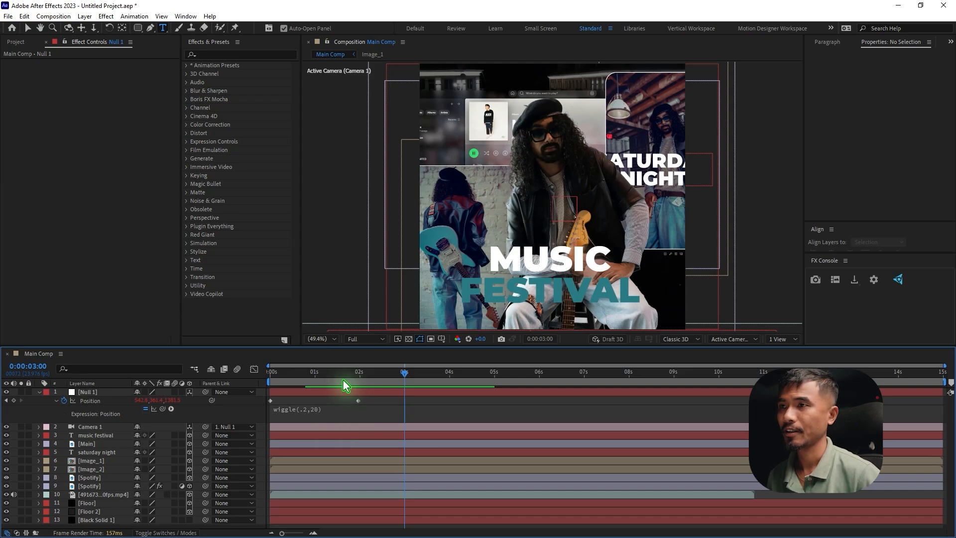
{"action": "left_click", "coordinate": [342, 378]}
{"action": "key", "text": "space"}
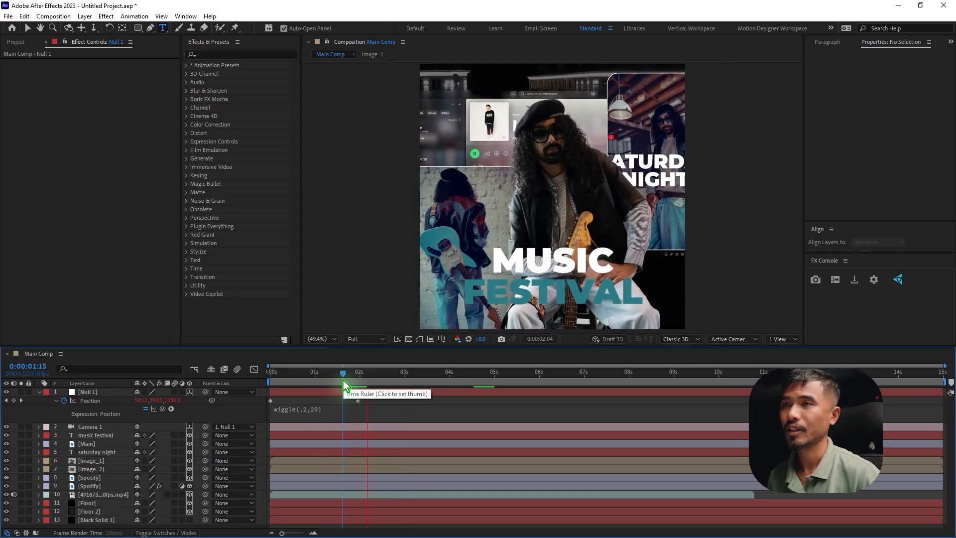
Set the frequency in Null 1's wiggle expression to .5 and preview the movement from 0:00:01:08
{"action": "left_click", "coordinate": [312, 413]}
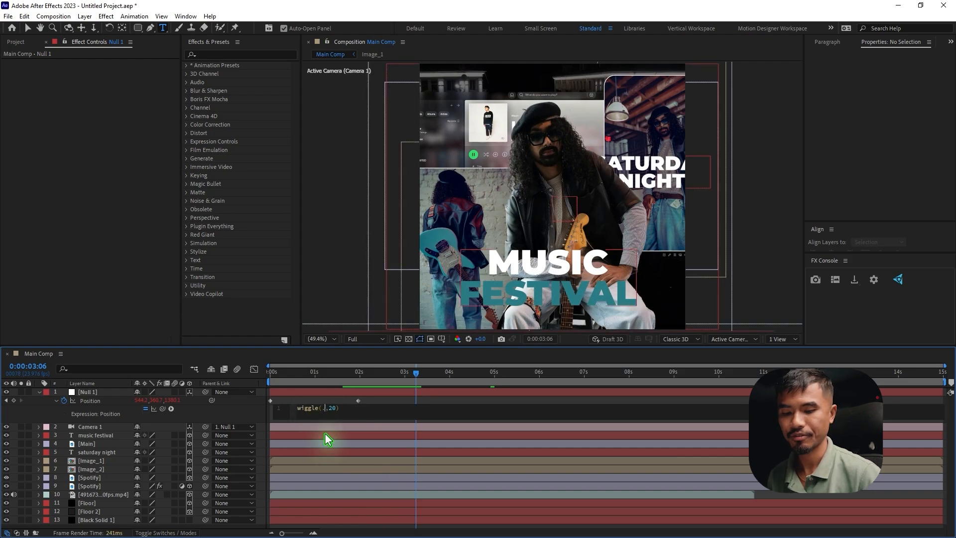
{"action": "left_click", "coordinate": [330, 378]}
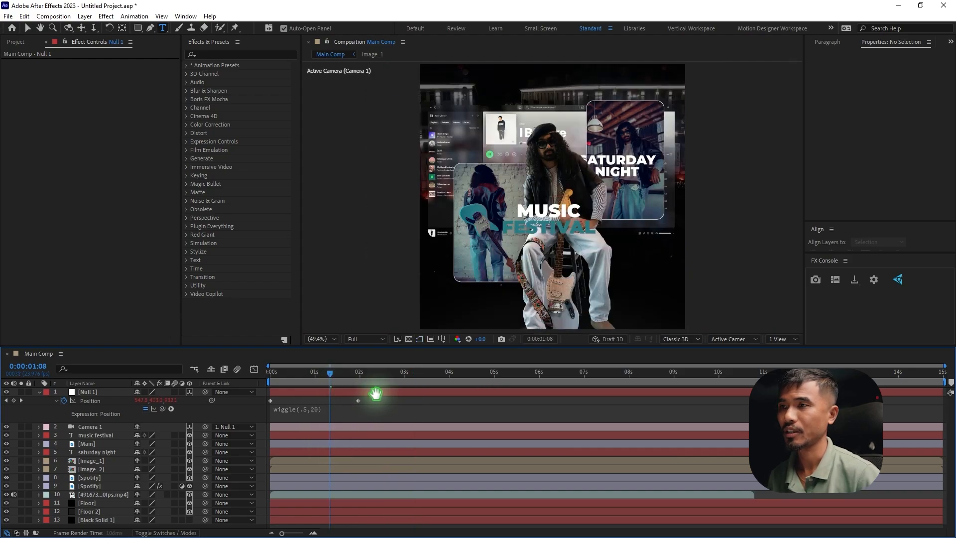
{"action": "key", "text": "space"}
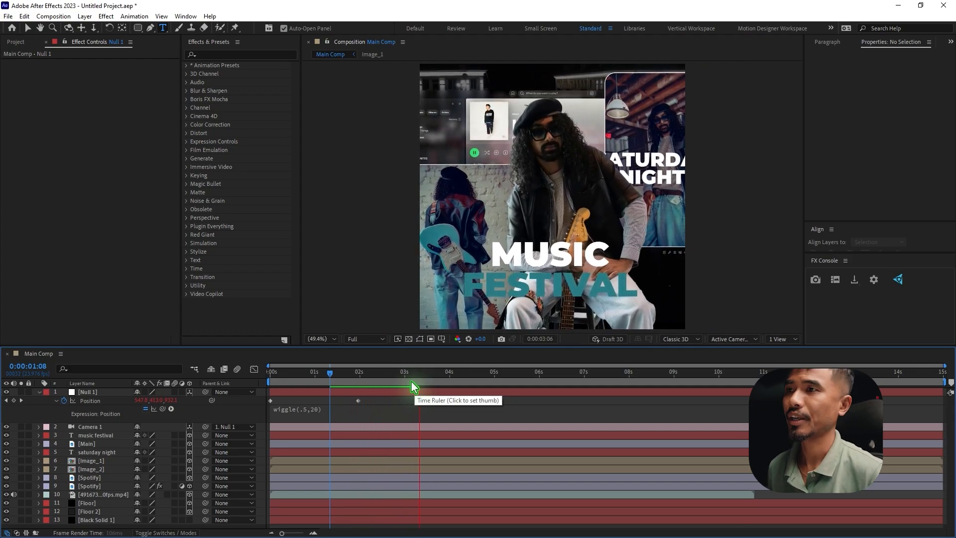
{"action": "key", "text": "space"}
Play the composition from its start to review the camera push-in together with the wiggle
{"action": "key", "text": "Home"}
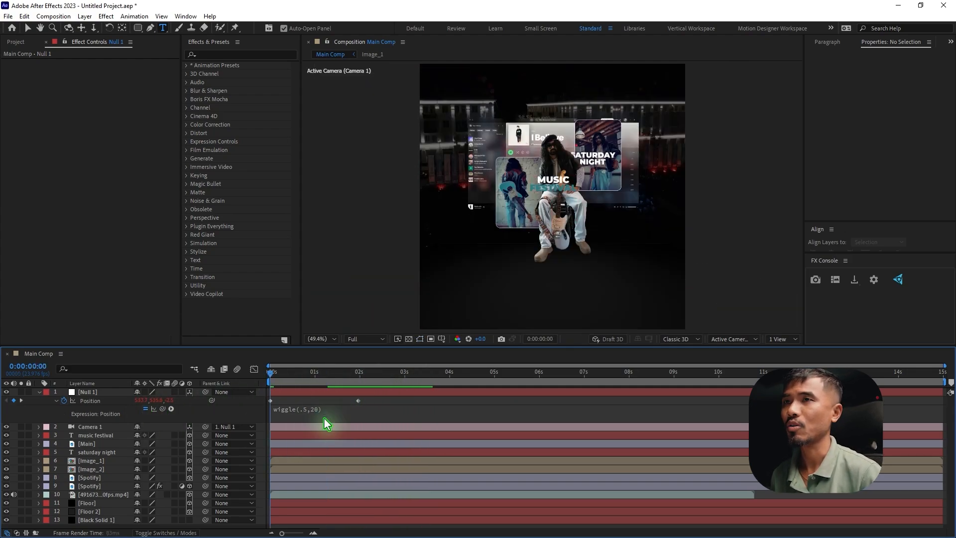
{"action": "key", "text": "space"}
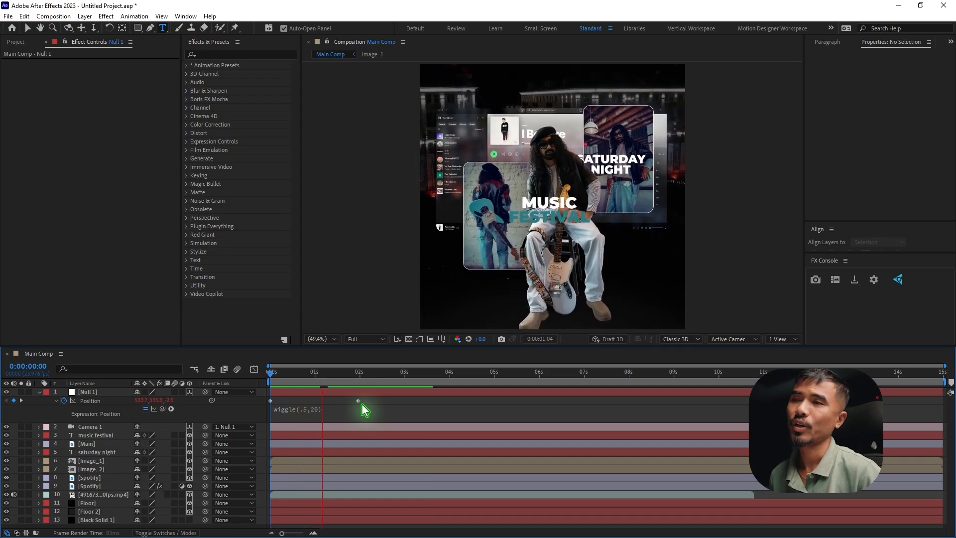
{"action": "key", "text": "space"}
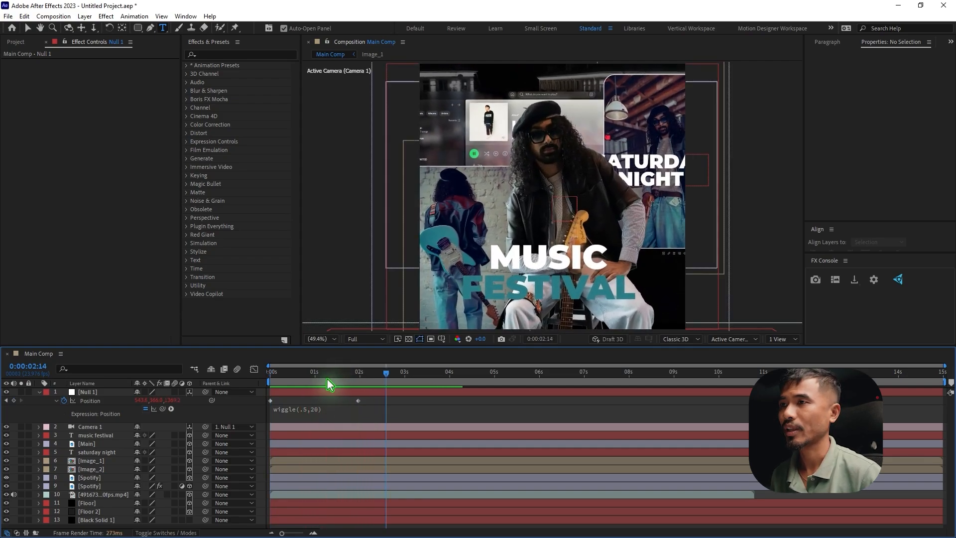
Apply Easy Ease to both of Null 1's Position keyframes
{"action": "key", "text": "Home"}
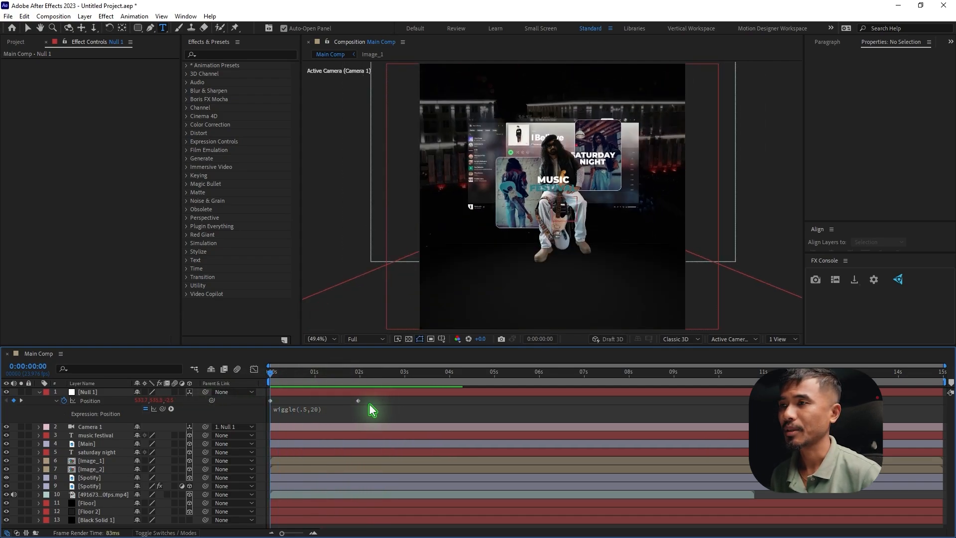
{"action": "left_click_drag", "start_coordinate": [369, 403], "coordinate": [226, 411]}
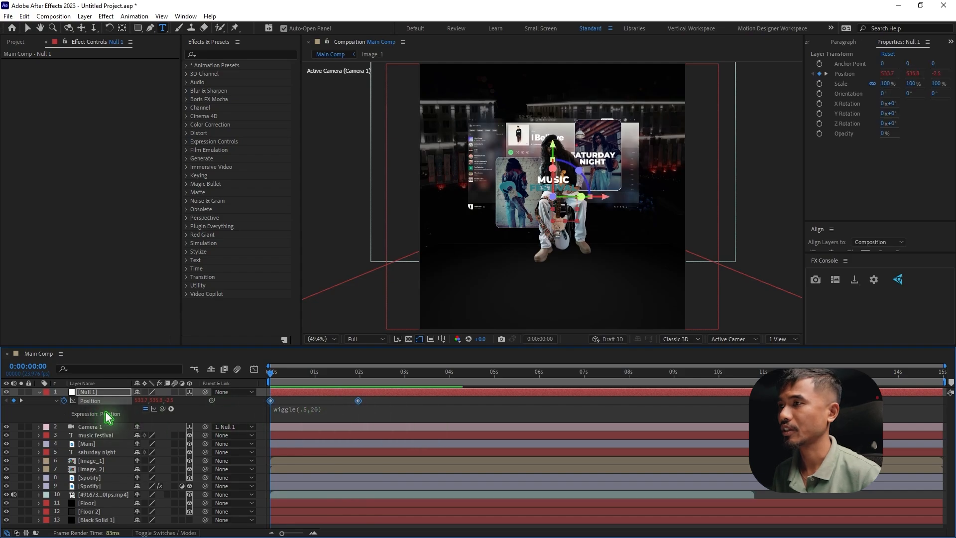
{"action": "key", "text": "F9"}
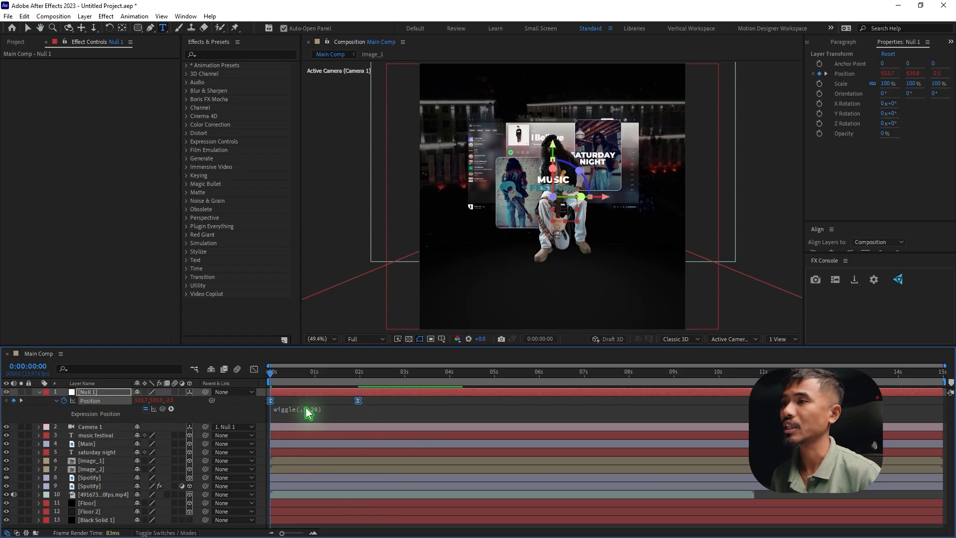
Shape Null 1's Position speed curve into a steep peak just before one second and preview the eased camera push-in
{"action": "left_click", "coordinate": [254, 369]}
{"action": "left_click_drag", "start_coordinate": [413, 448], "coordinate": [267, 512]}
{"action": "left_click_drag", "start_coordinate": [331, 501], "coordinate": [296, 501]}
{"action": "key", "text": "space"}
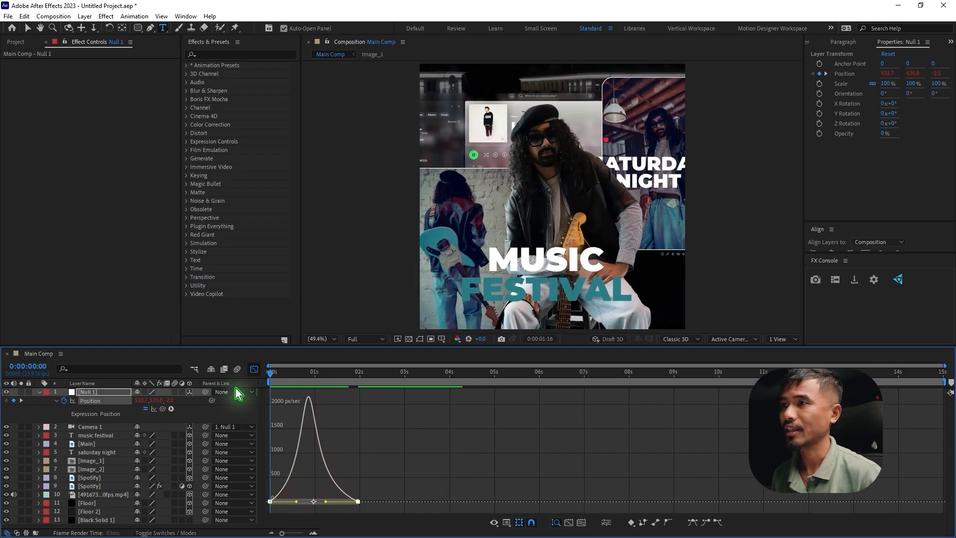
{"action": "key", "text": "space"}
{"action": "left_click", "coordinate": [254, 368]}
{"action": "left_click", "coordinate": [381, 404]}
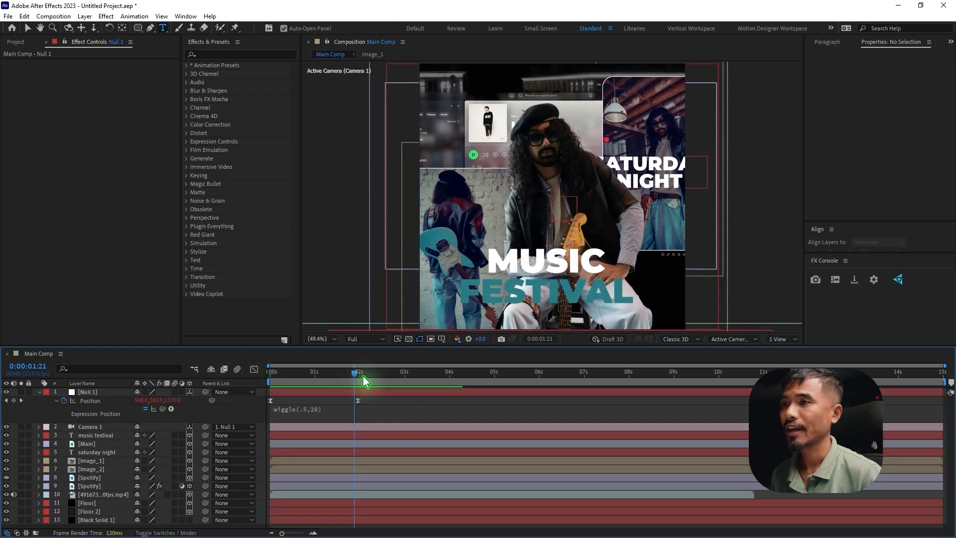
Add a Position keyframe to Null 1 at 0:00:04:00, and at 0:00:06:00 set its position to about 720, 425, 1823
{"action": "left_click_drag", "start_coordinate": [362, 374], "coordinate": [449, 397]}
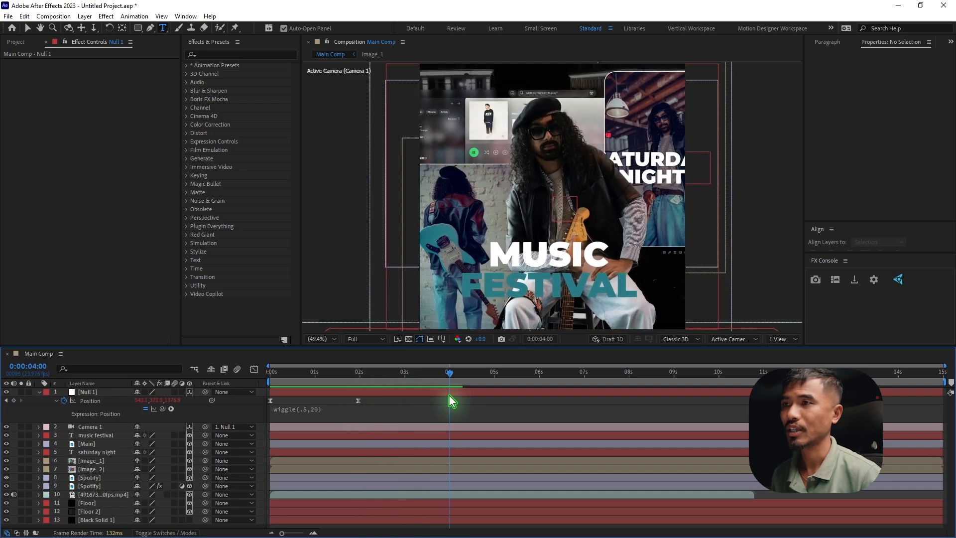
{"action": "left_click", "coordinate": [14, 400]}
{"action": "left_click_drag", "start_coordinate": [452, 378], "coordinate": [543, 398]}
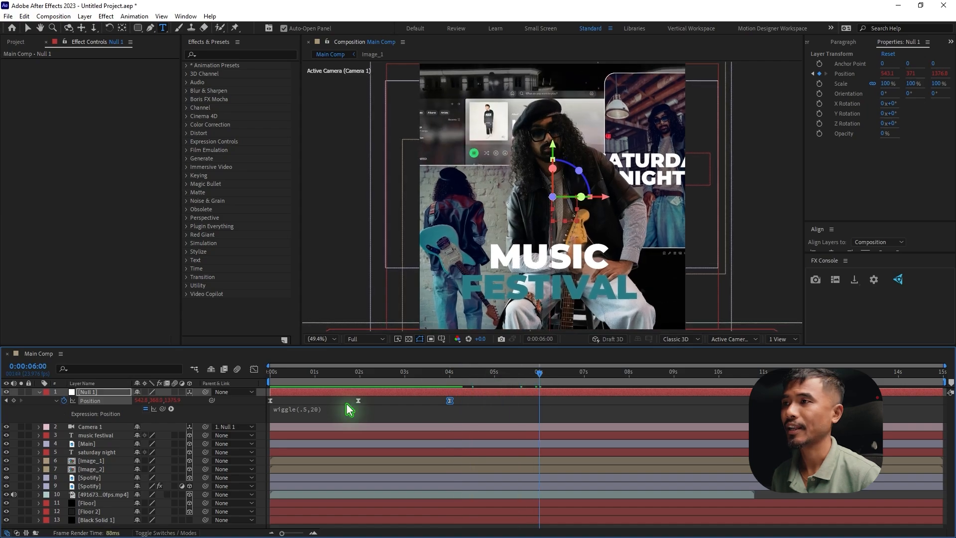
{"action": "left_click_drag", "start_coordinate": [174, 401], "coordinate": [284, 409]}
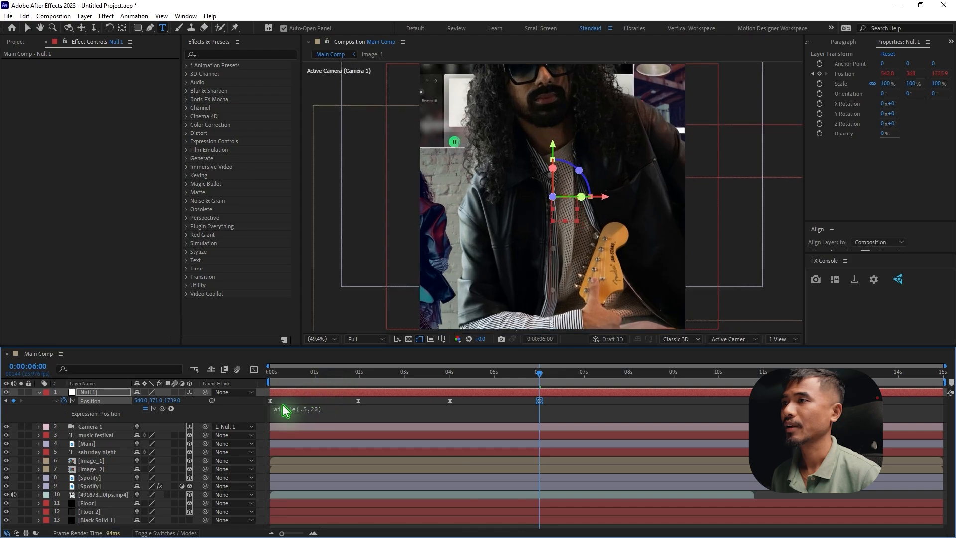
{"action": "left_click", "coordinate": [156, 407]}
{"action": "left_click", "coordinate": [144, 406]}
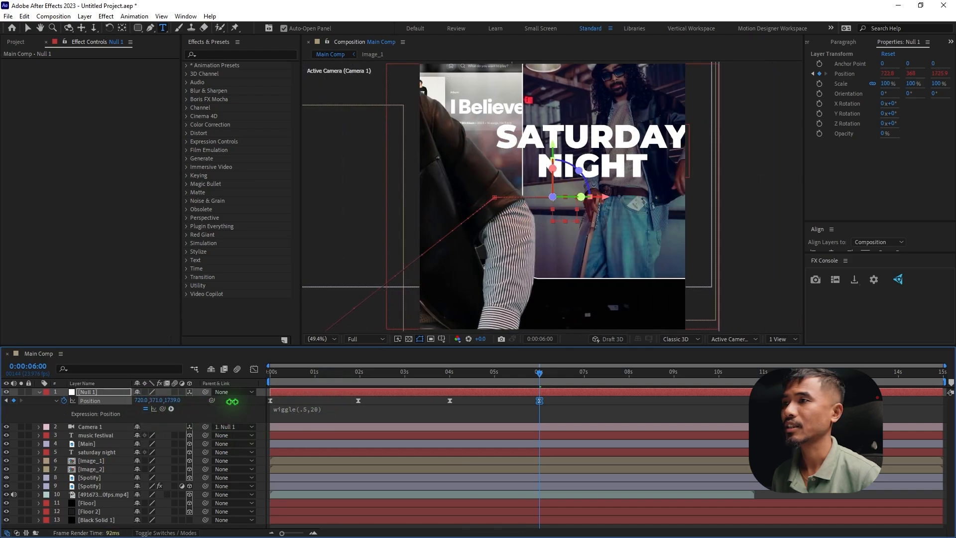
{"action": "left_click_drag", "start_coordinate": [179, 402], "coordinate": [220, 403]}
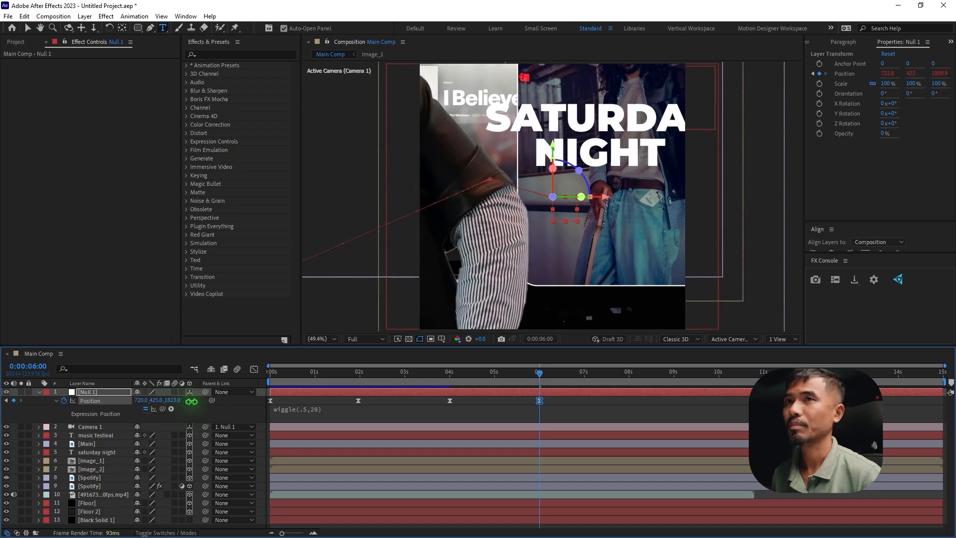
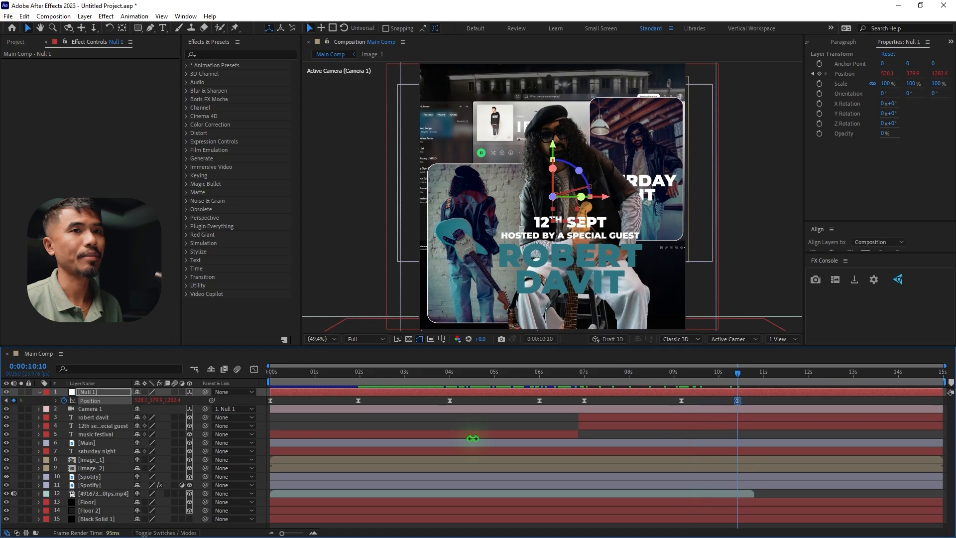
Check the end of the concert video layer and place the current time at 0:00:12:19
{"action": "left_click_drag", "start_coordinate": [742, 378], "coordinate": [848, 386]}
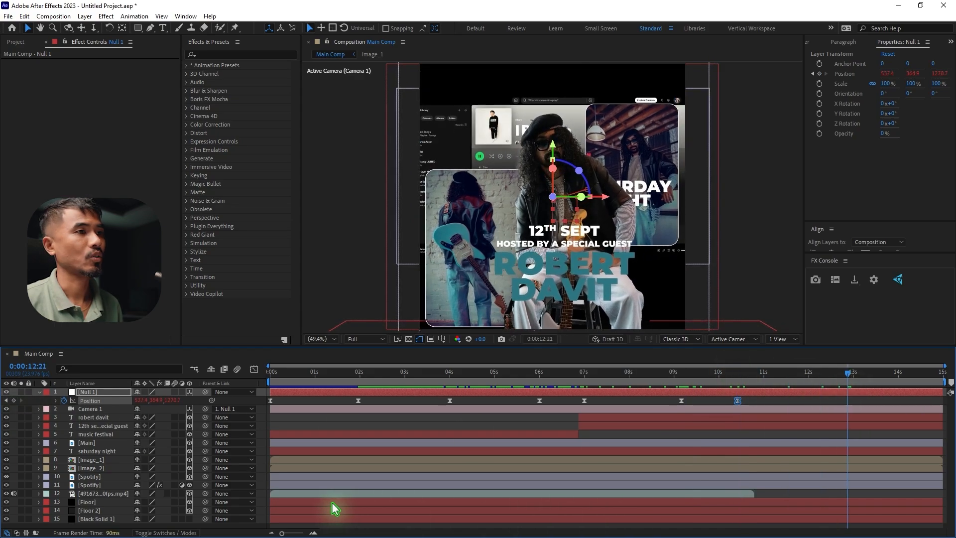
{"action": "left_click", "coordinate": [300, 494]}
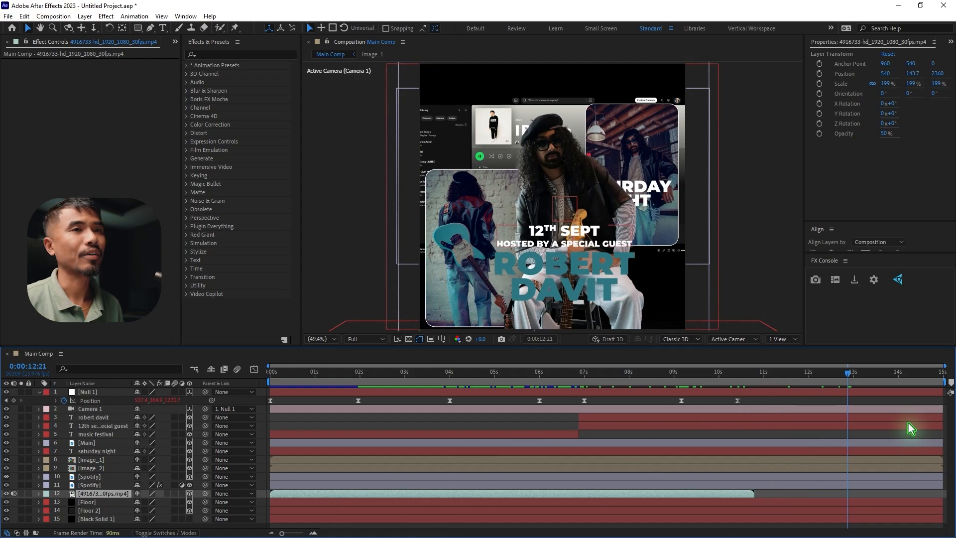
{"action": "left_click", "coordinate": [710, 380]}
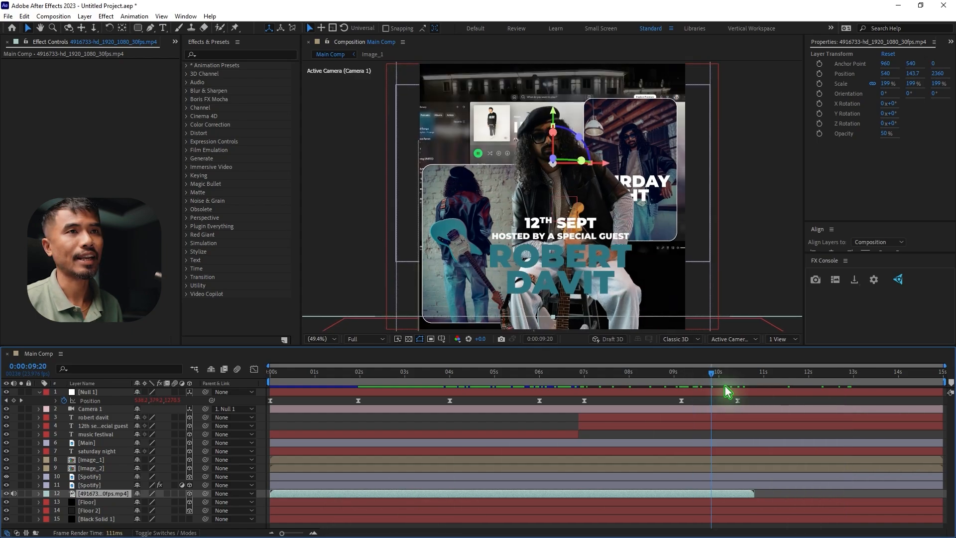
{"action": "left_click_drag", "start_coordinate": [724, 384], "coordinate": [843, 389]}
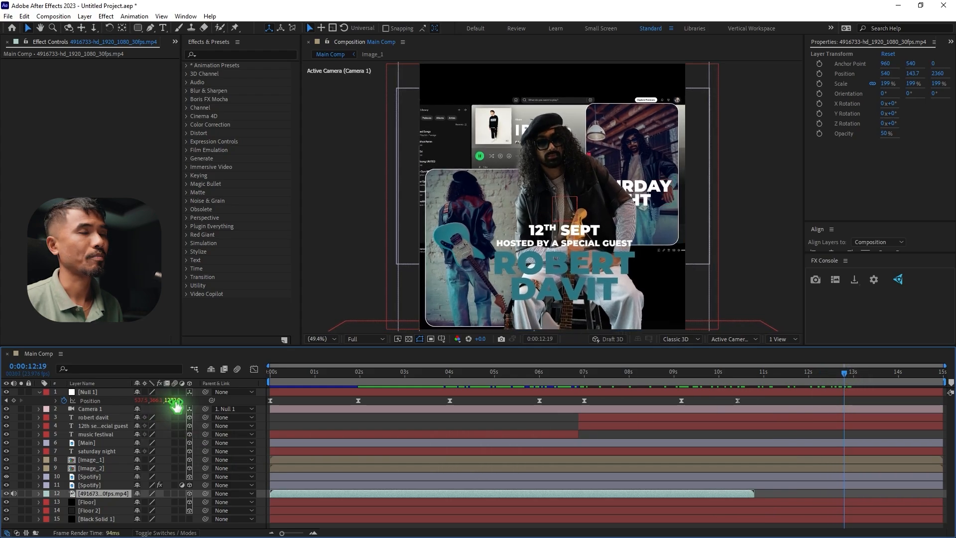
{"action": "left_click_drag", "start_coordinate": [176, 405], "coordinate": [0, 409]}
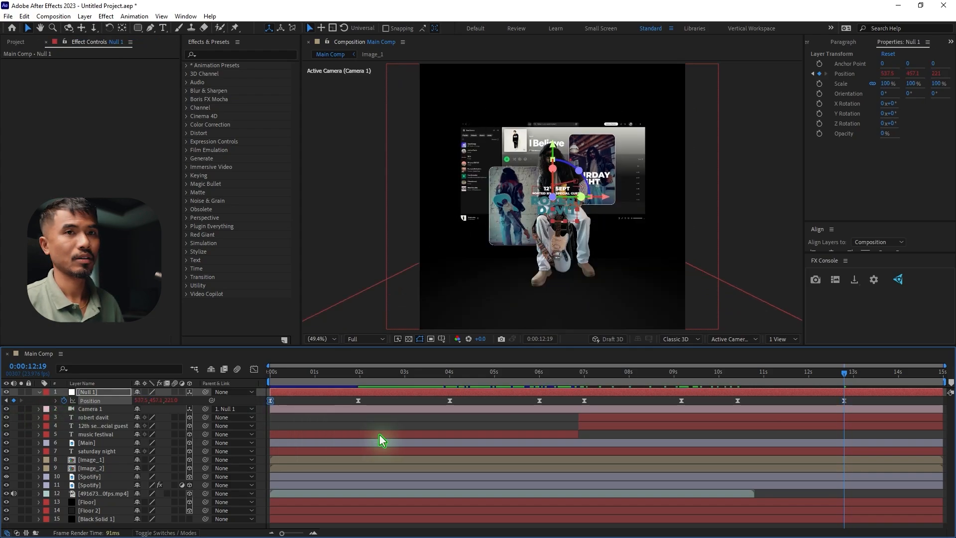
{"action": "left_click_drag", "start_coordinate": [851, 397], "coordinate": [826, 405]}
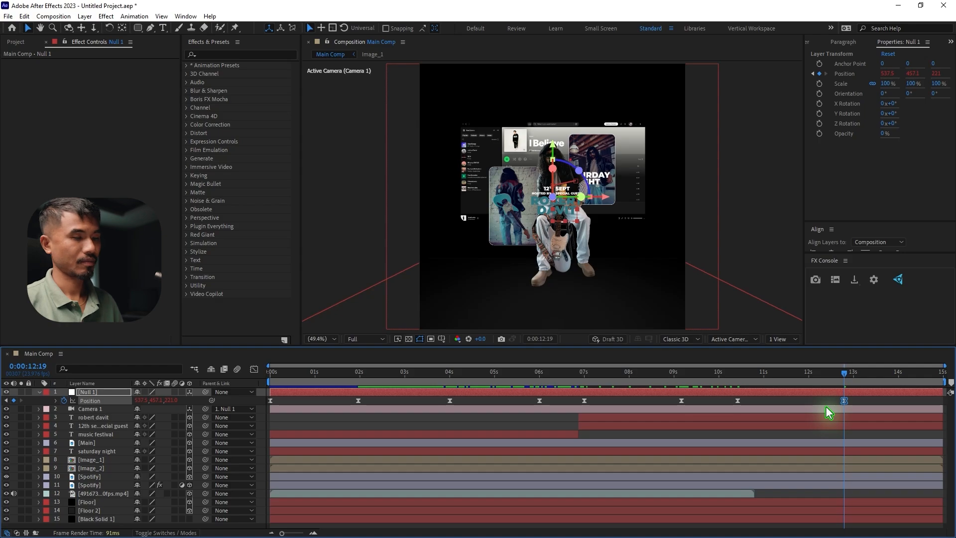
{"action": "key", "text": "Delete"}
Copy Null 1's first Position keyframe and paste it at 0:00:12:19 to pull the camera back to the opening view
{"action": "left_click", "coordinate": [275, 402]}
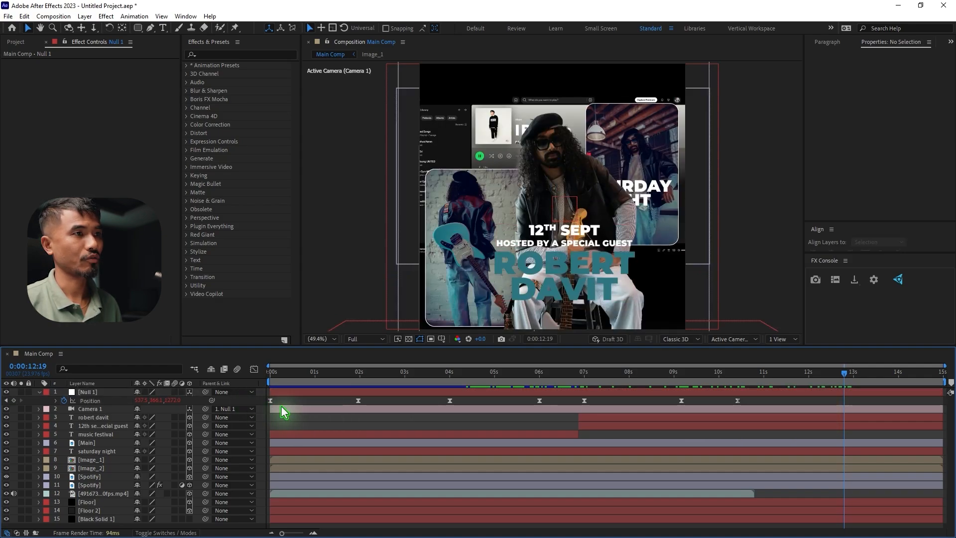
{"action": "left_click_drag", "start_coordinate": [275, 398], "coordinate": [262, 405]}
{"action": "key", "text": "ctrl+c"}
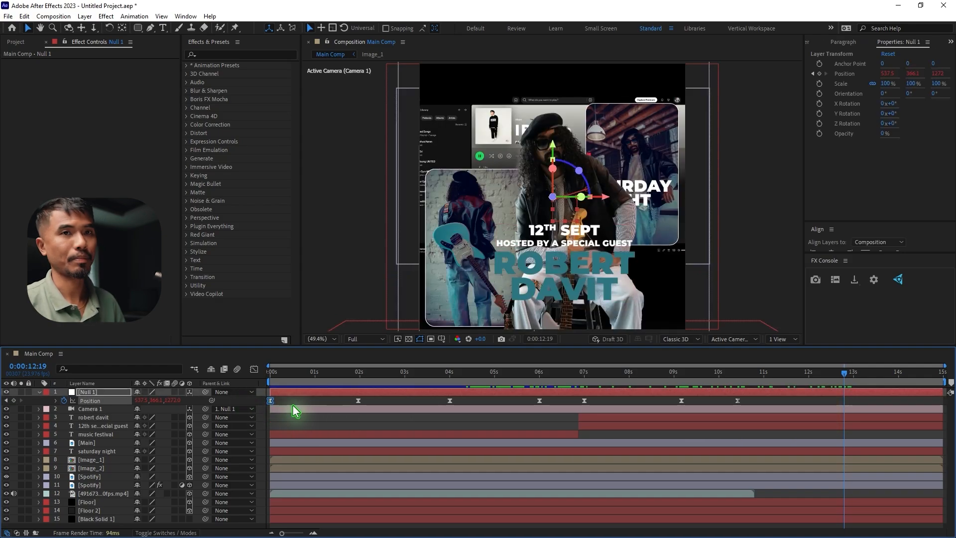
{"action": "key", "text": "ctrl+v"}
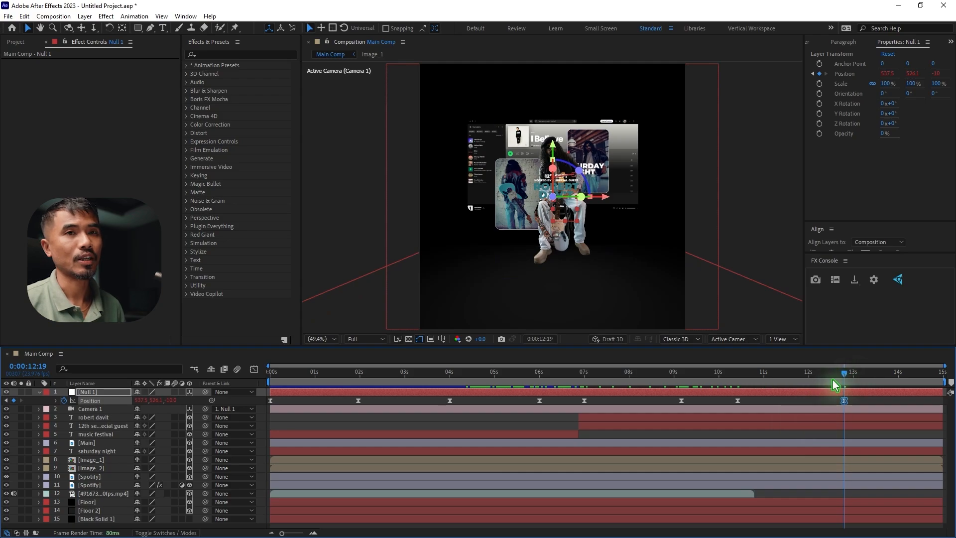
Enable Time Remapping on the concert video, extend the layer to the composition's end and move its last Time Remap keyframe there
{"action": "left_click_drag", "start_coordinate": [832, 378], "coordinate": [716, 386]}
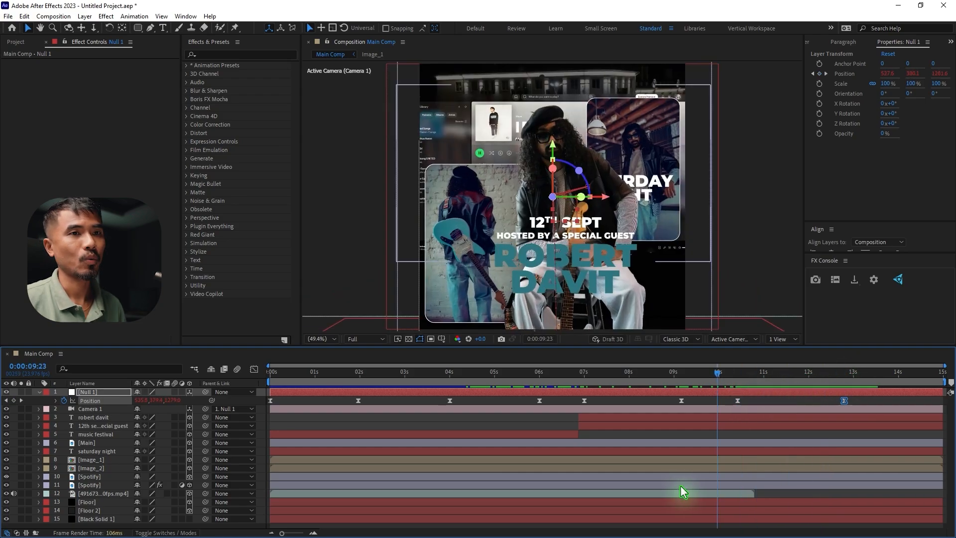
{"action": "left_click", "coordinate": [287, 494]}
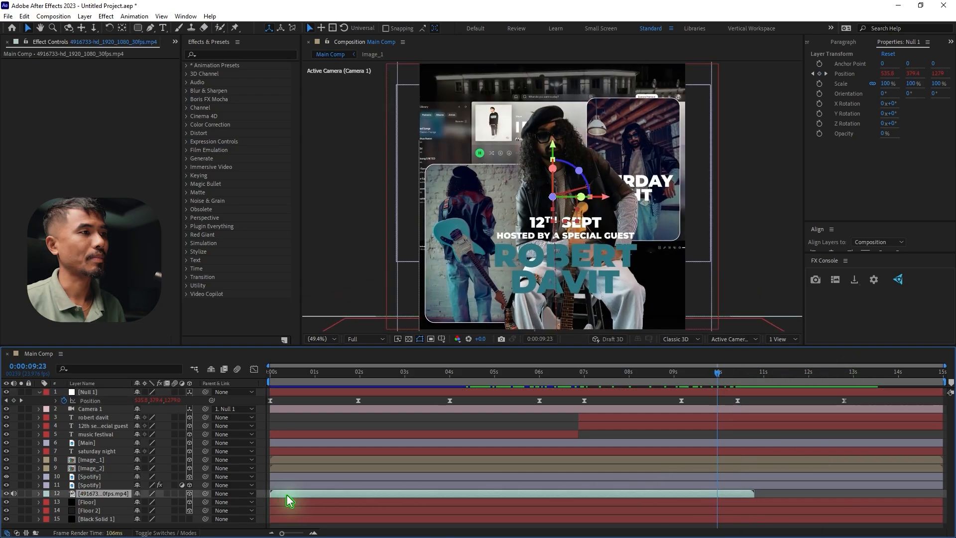
{"action": "right_click", "coordinate": [321, 499]}
{"action": "mouse_move", "coordinate": [358, 255]}
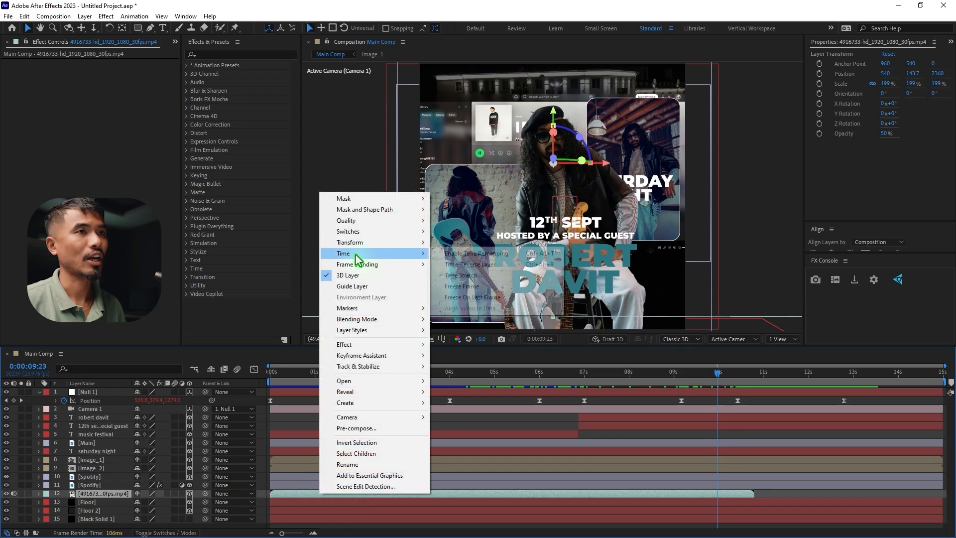
{"action": "left_click", "coordinate": [490, 254]}
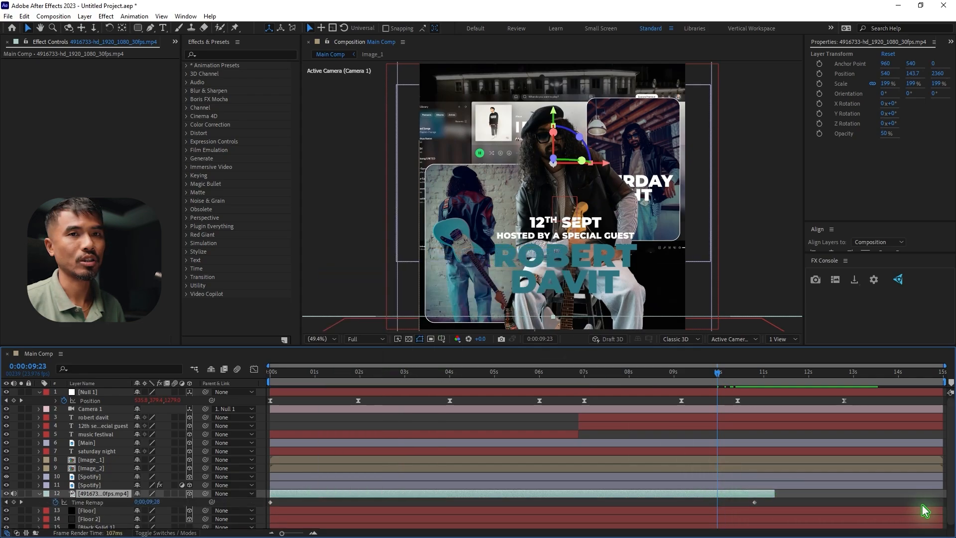
{"action": "left_click_drag", "start_coordinate": [921, 505], "coordinate": [953, 505]}
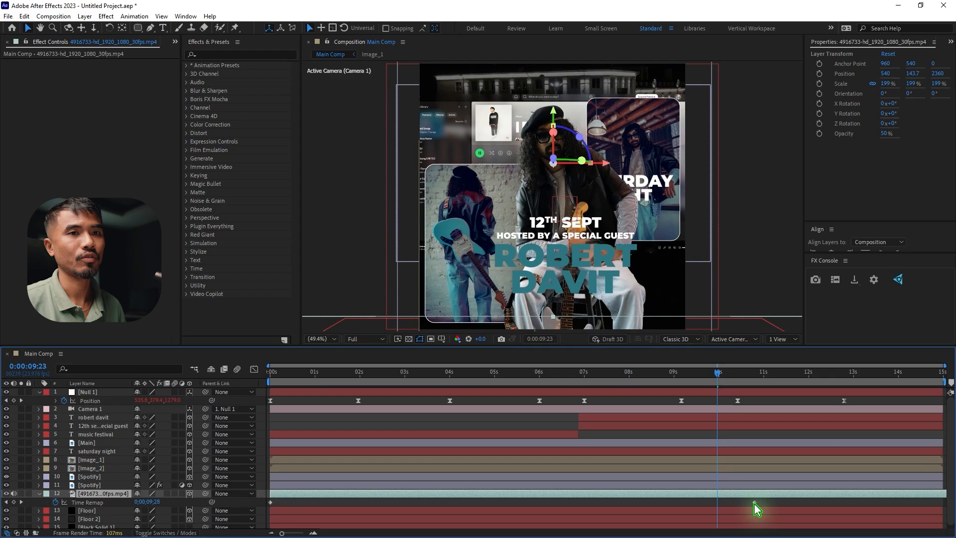
{"action": "left_click_drag", "start_coordinate": [754, 502], "coordinate": [938, 505]}
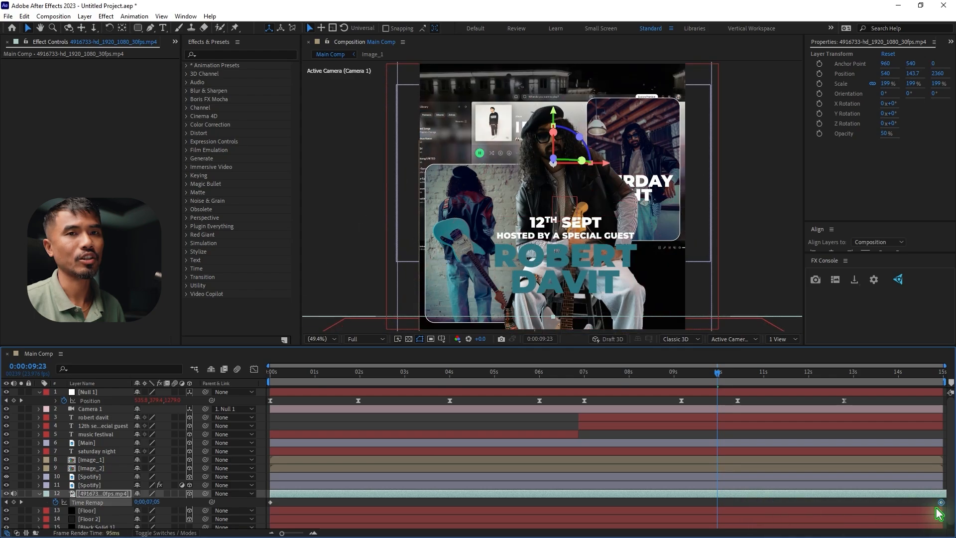
{"action": "left_click", "coordinate": [38, 494]}
At 0:00:13:07, duplicate the special guest's name title layer and shift the position of the copy
{"action": "left_click", "coordinate": [675, 376]}
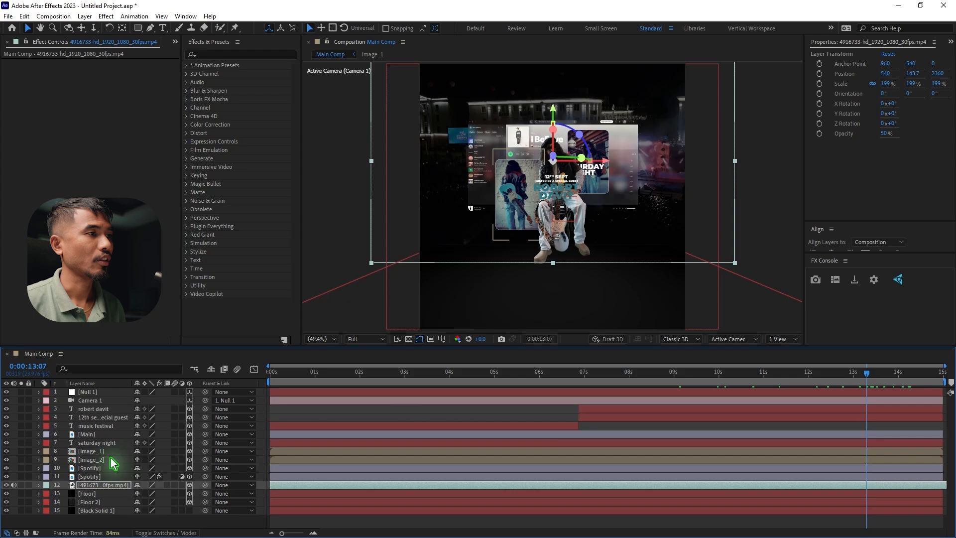
{"action": "left_click", "coordinate": [99, 409]}
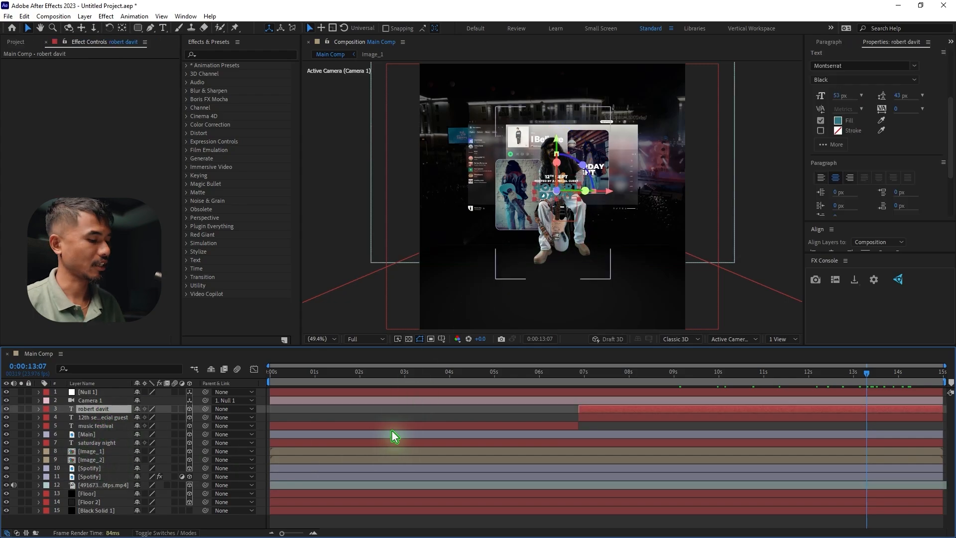
{"action": "key", "text": "ctrl+d"}
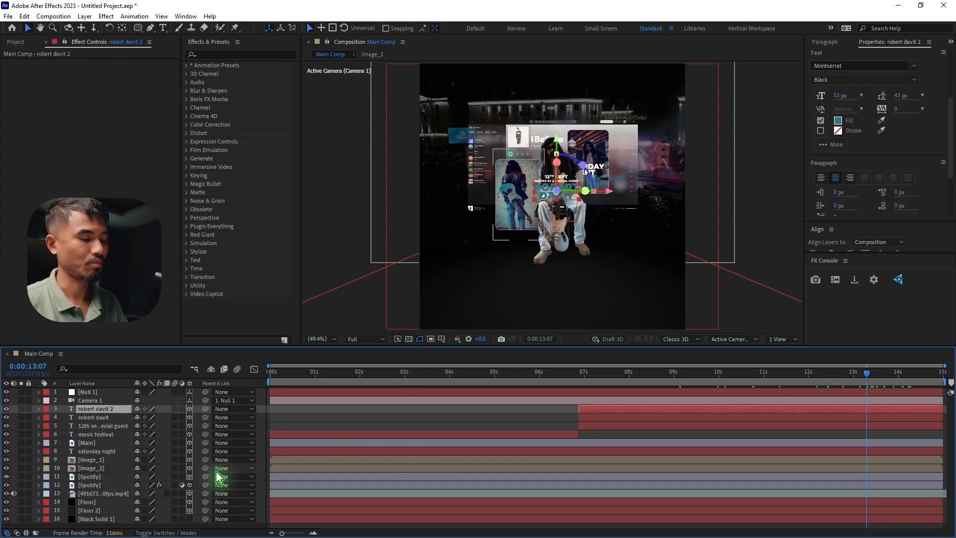
{"action": "key", "text": "p"}
{"action": "left_click_drag", "start_coordinate": [148, 422], "coordinate": [108, 427]}
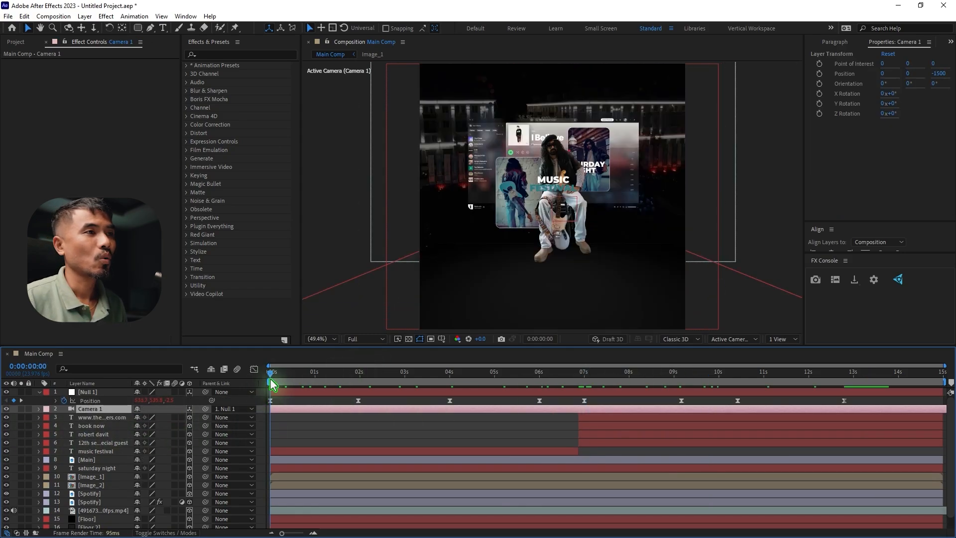
Start Position keyframes on Image_1 and Image_2 together, shortly after two seconds
{"action": "left_click_drag", "start_coordinate": [276, 376], "coordinate": [322, 383]}
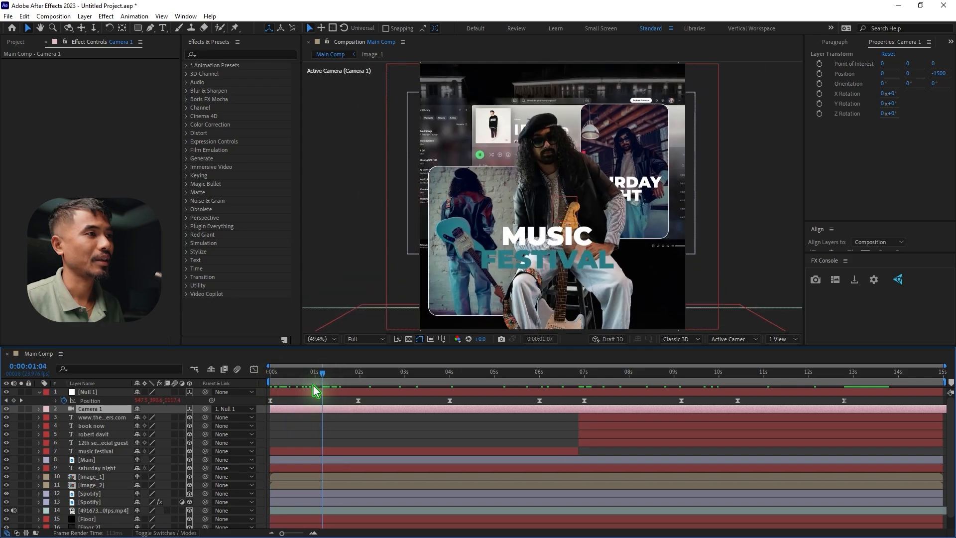
{"action": "left_click", "coordinate": [98, 485]}
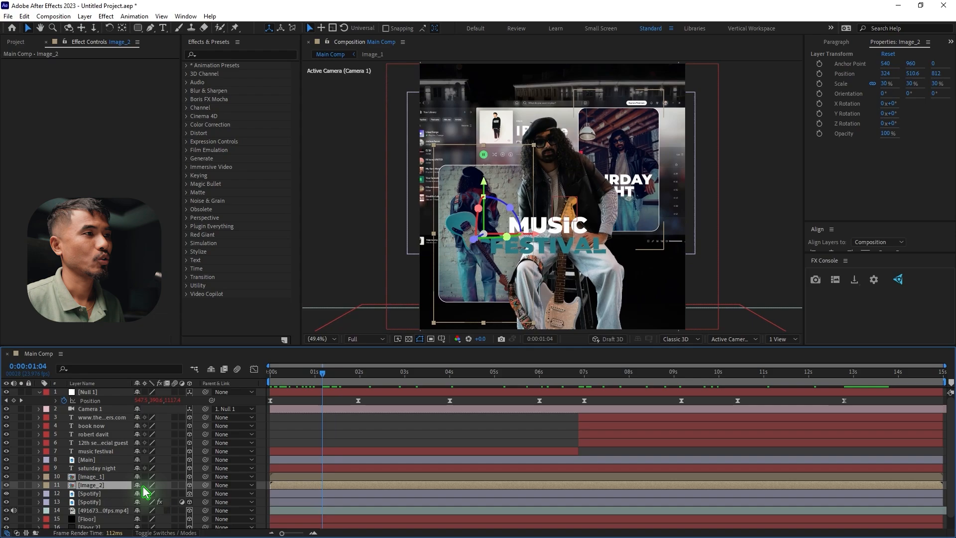
{"action": "left_click", "coordinate": [92, 476], "text": "ctrl"}
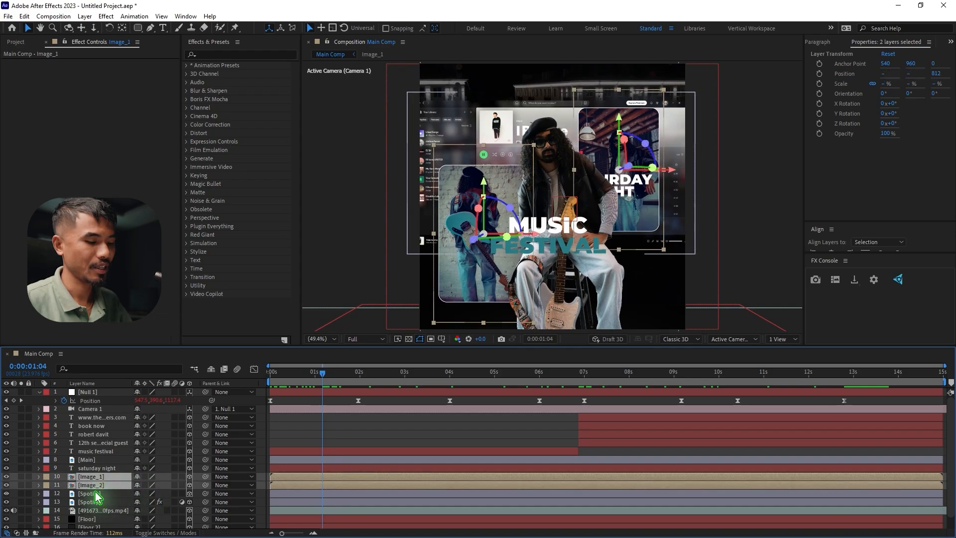
{"action": "key", "text": "p"}
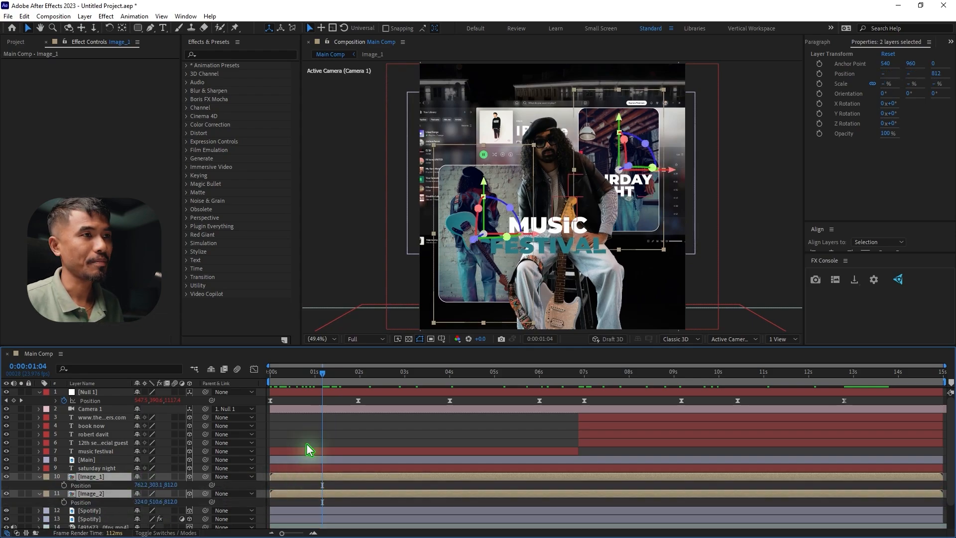
{"action": "mouse_move", "coordinate": [321, 383]}
{"action": "left_mouse_down"}
{"action": "mouse_move", "coordinate": [310, 383]}
{"action": "mouse_move", "coordinate": [371, 387]}
{"action": "mouse_move", "coordinate": [337, 385]}
{"action": "left_mouse_up"}
{"action": "left_click", "coordinate": [64, 502]}
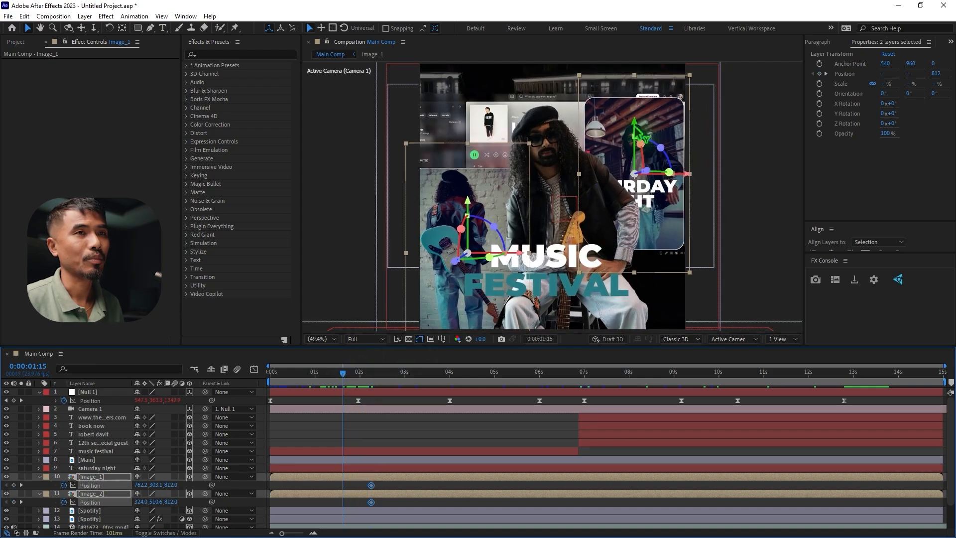
At 0:00:01:15, lower both framed photos below the frame, to about Y 951 for Image_1 and Y 1159 for Image_2
{"action": "left_click_drag", "start_coordinate": [638, 132], "coordinate": [585, 217]}
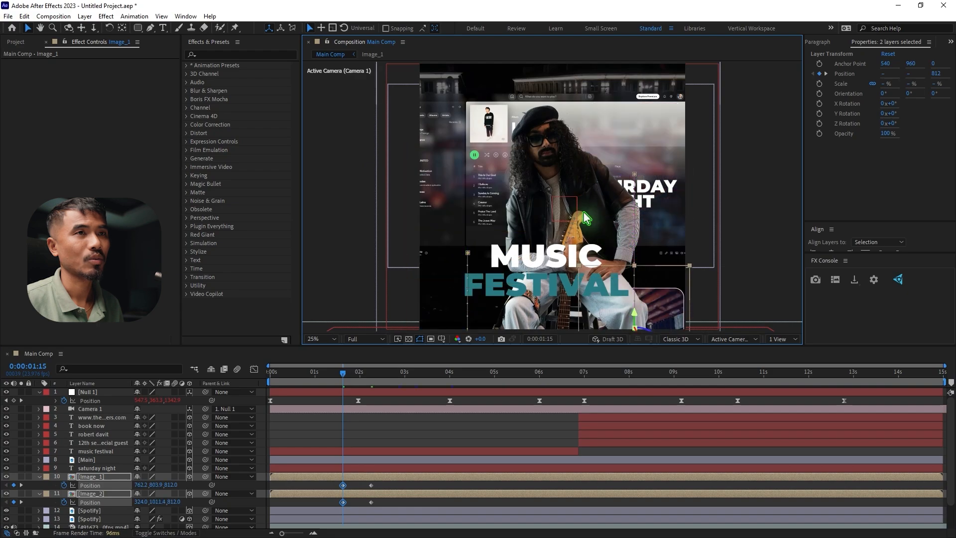
{"action": "scroll", "coordinate": [586, 218], "scroll_direction": "down", "scroll_amount": 2}
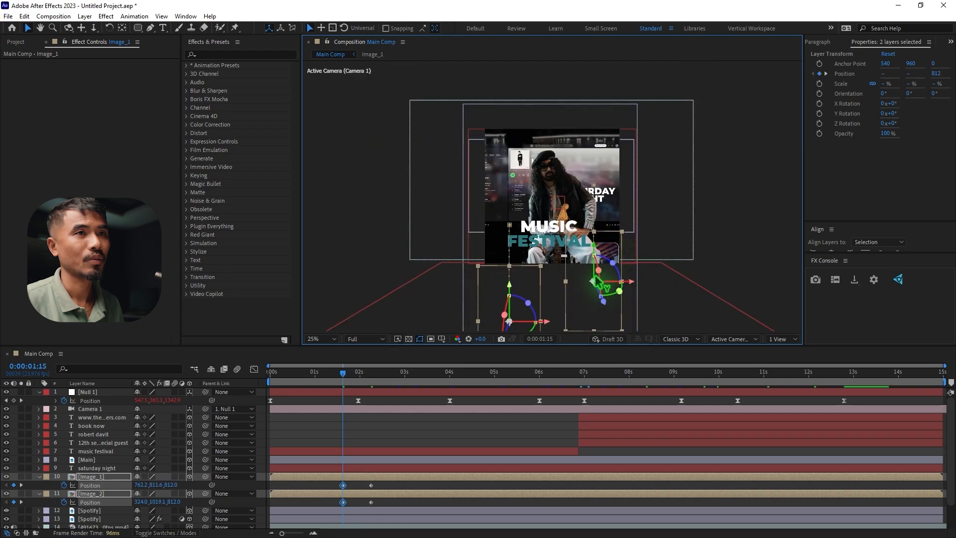
{"action": "left_click_drag", "start_coordinate": [595, 278], "coordinate": [593, 273]}
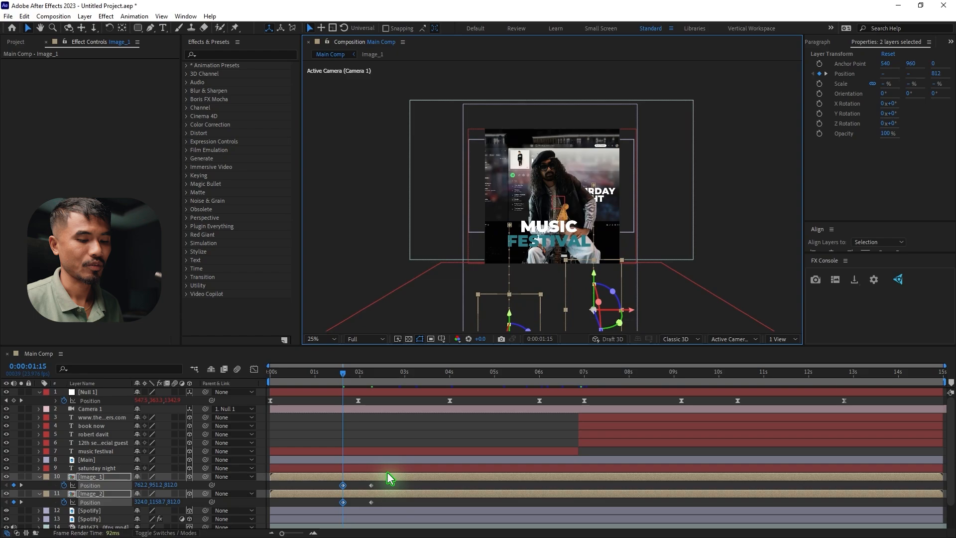
Move the second Position keyframes of Image_1 and Image_2 to 0:00:02:11 and apply Easy Ease to all four keyframes
{"action": "key", "text": "space"}
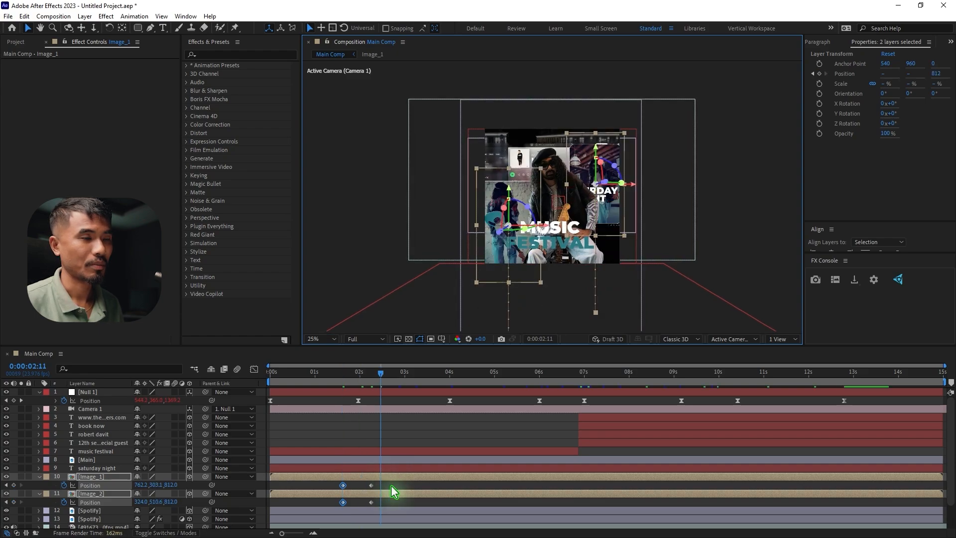
{"action": "left_click_drag", "start_coordinate": [391, 481], "coordinate": [332, 516]}
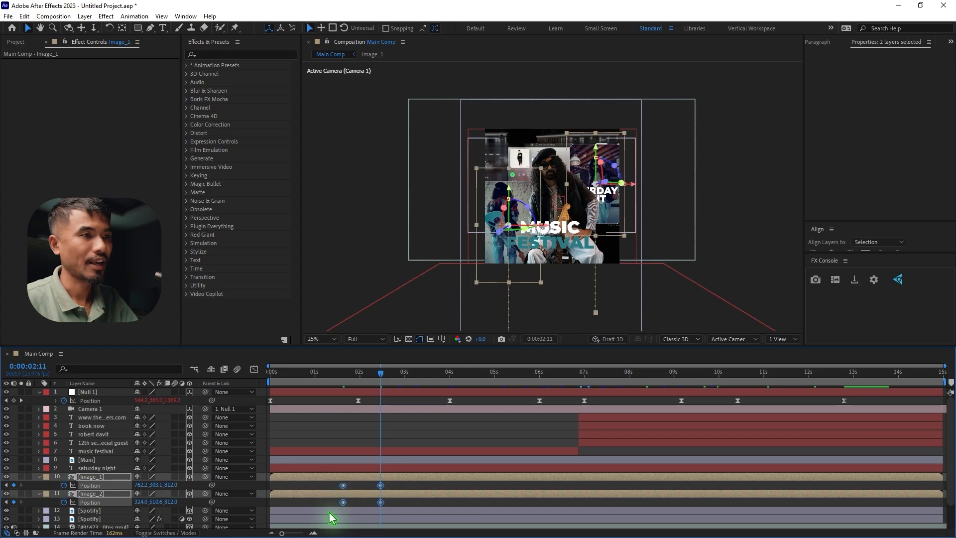
{"action": "key", "text": "F9"}
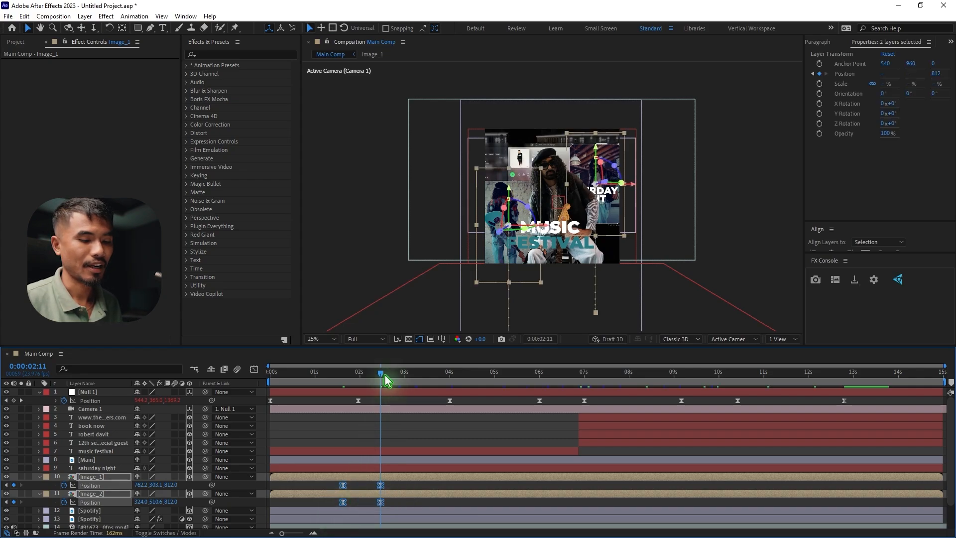
Add Position keyframes to Image_1 and Image_2 at 0:00:03:07 and return the current time to 0:00:02:11
{"action": "key", "text": "shift+Page_Down"}
{"action": "key", "text": "shift+Page_Down"}
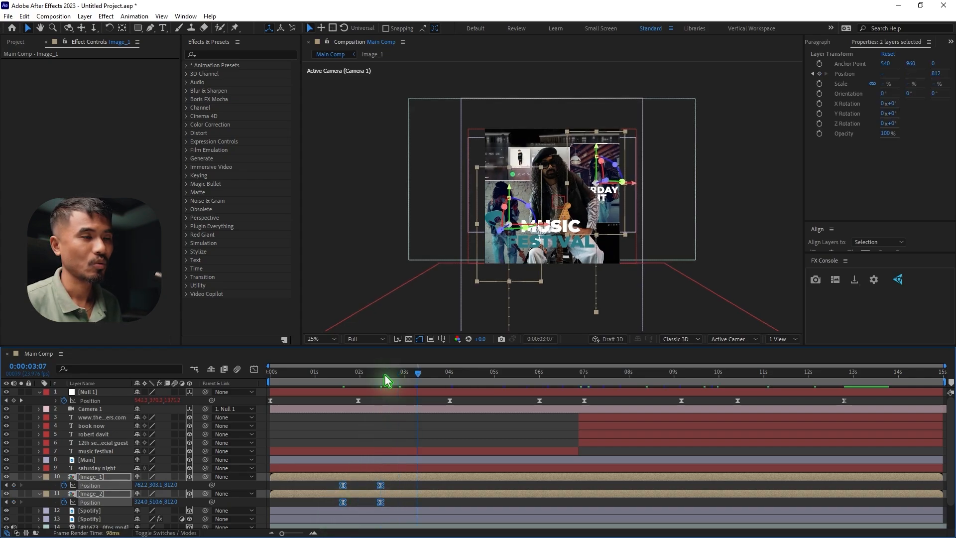
{"action": "left_click", "coordinate": [429, 485]}
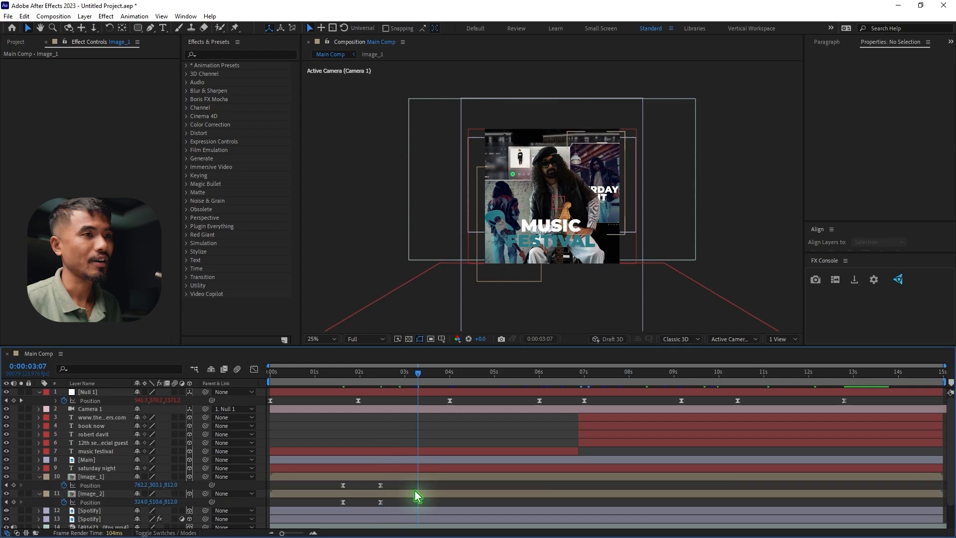
{"action": "left_click", "coordinate": [14, 484]}
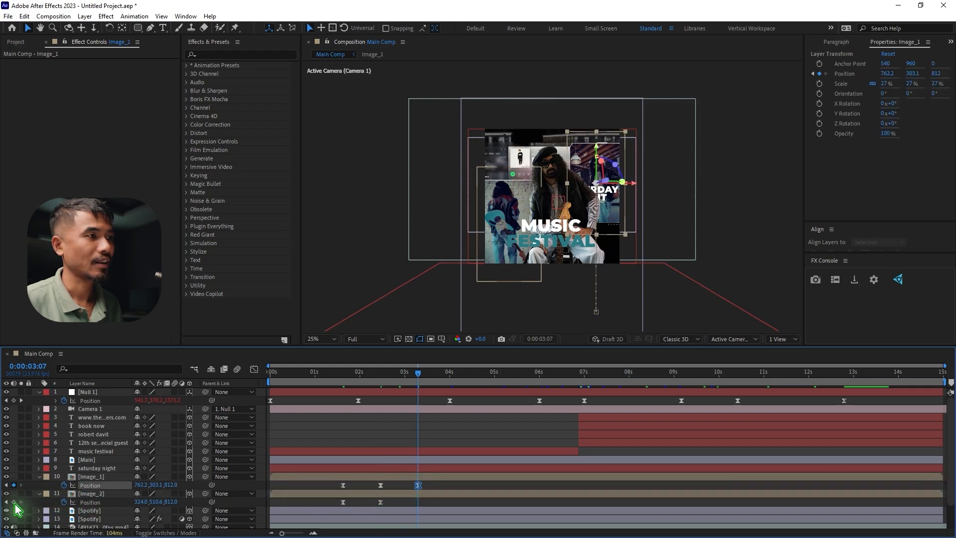
{"action": "left_click", "coordinate": [14, 502]}
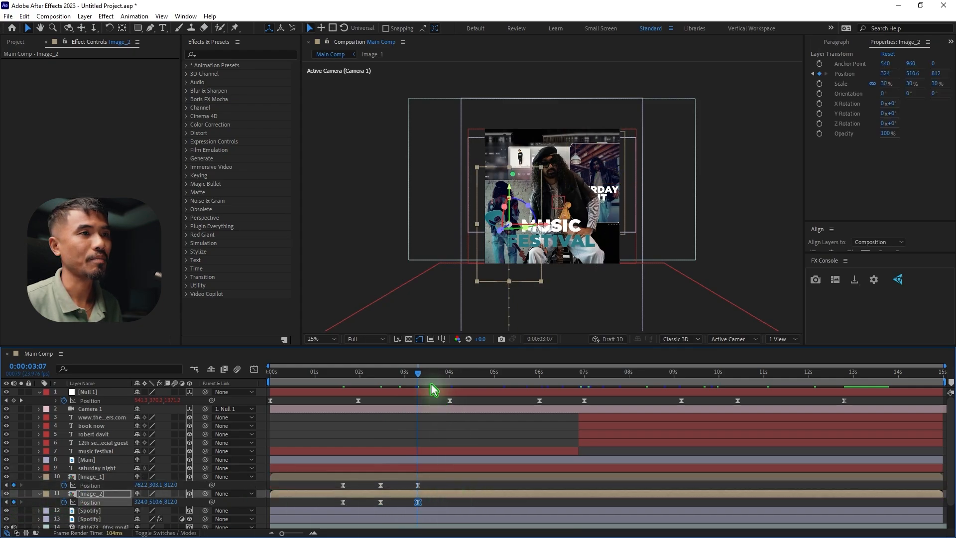
{"action": "left_click_drag", "start_coordinate": [414, 372], "coordinate": [385, 400]}
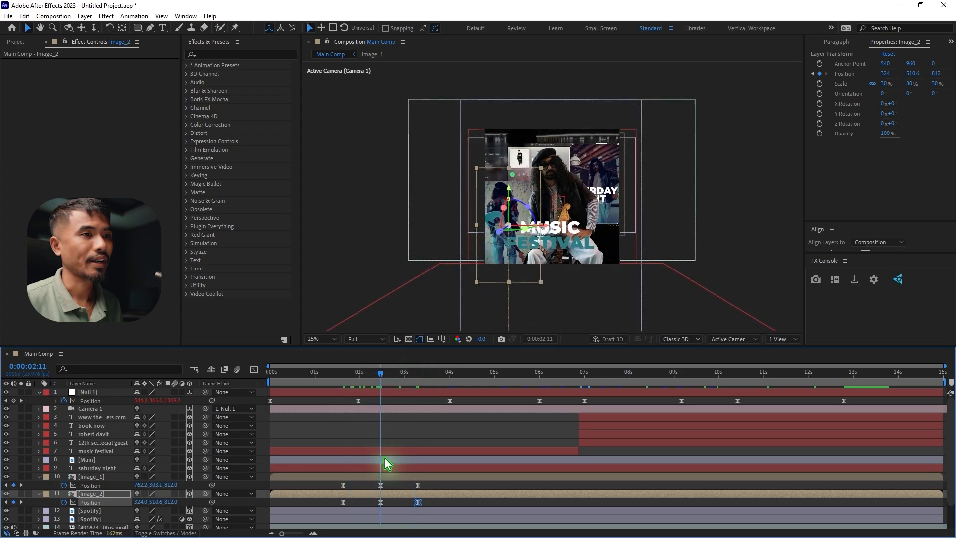
Raise both photos together at their middle Position keyframes, 0:00:02:11, bringing Image_2 to about Y 291, and check the motion up to 0:00:03:01
{"action": "left_click_drag", "start_coordinate": [389, 485], "coordinate": [377, 504]}
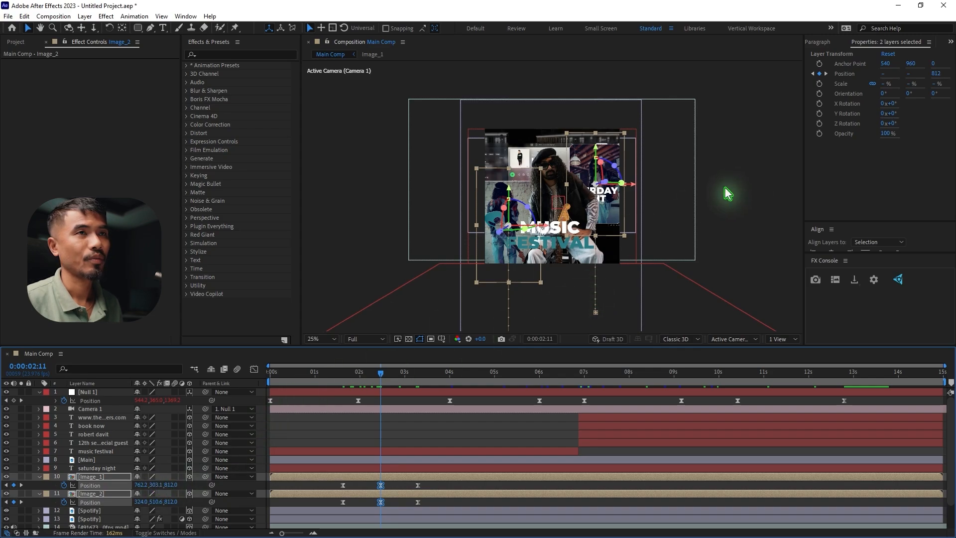
{"action": "key", "text": "period"}
{"action": "key", "text": "period"}
{"action": "left_click_drag", "start_coordinate": [642, 129], "coordinate": [647, 25]}
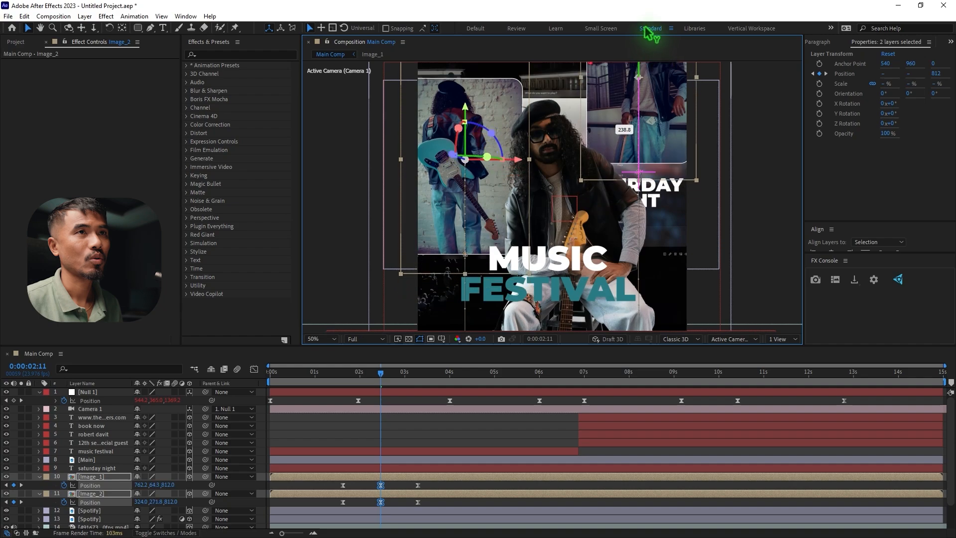
{"action": "left_click_drag", "start_coordinate": [379, 381], "coordinate": [405, 387]}
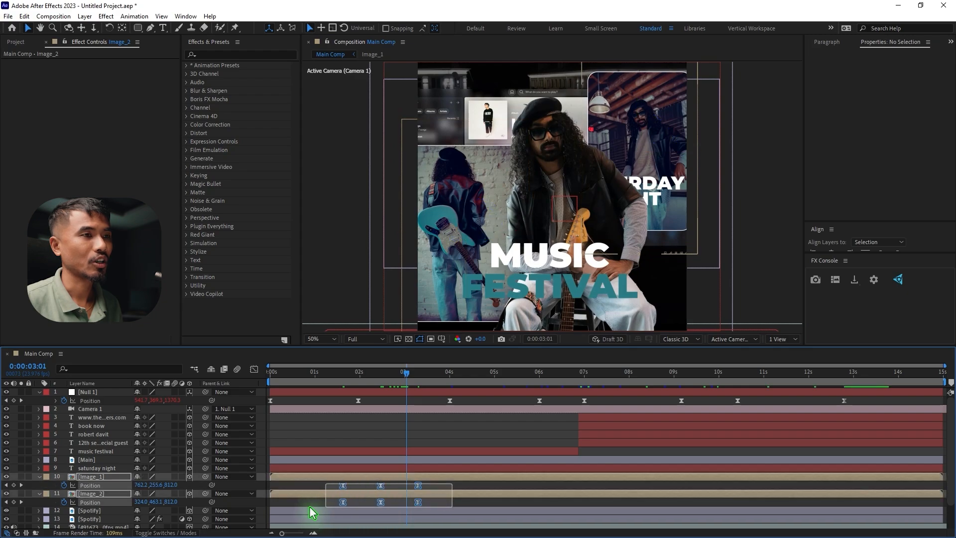
In the speed graph, lengthen the incoming and outgoing eases of both photos' middle Position keyframes and preview the motion from 0:00:01:13
{"action": "left_click", "coordinate": [254, 368]}
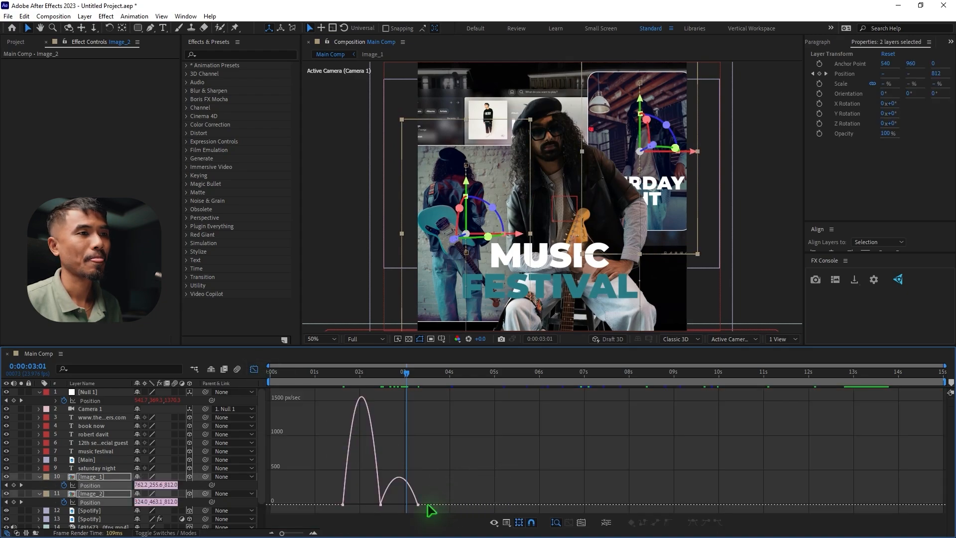
{"action": "key", "text": "ctrl+a"}
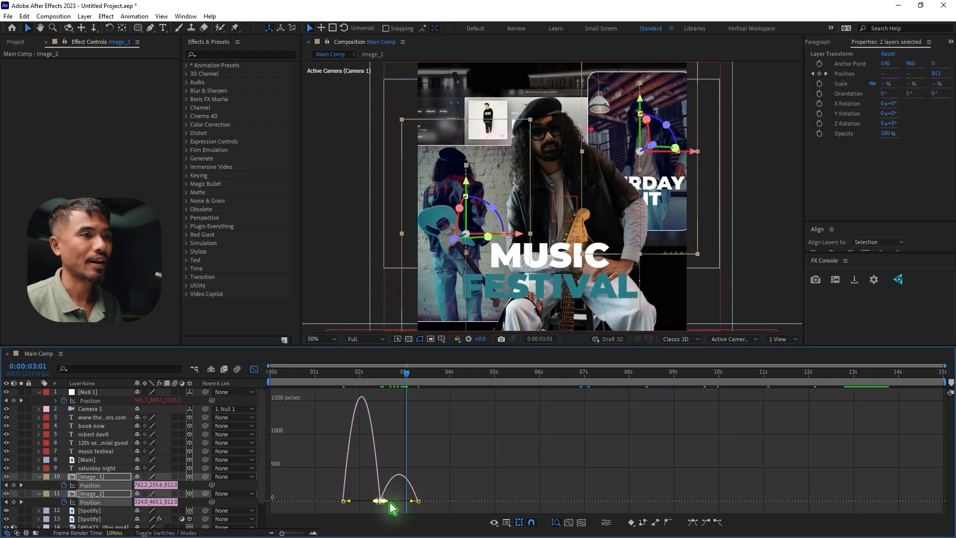
{"action": "scroll", "coordinate": [347, 511], "scroll_direction": "up", "scroll_amount": 2}
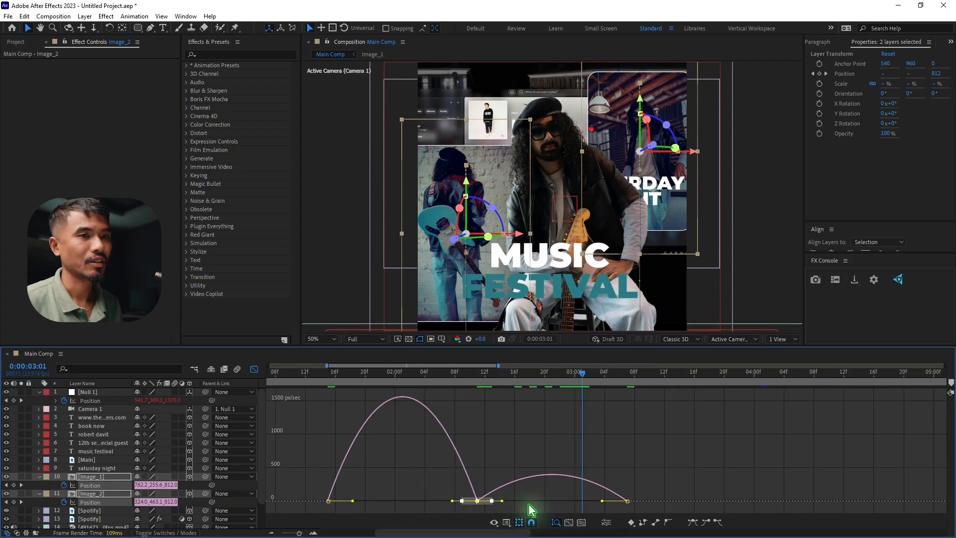
{"action": "left_click_drag", "start_coordinate": [502, 500], "coordinate": [549, 500]}
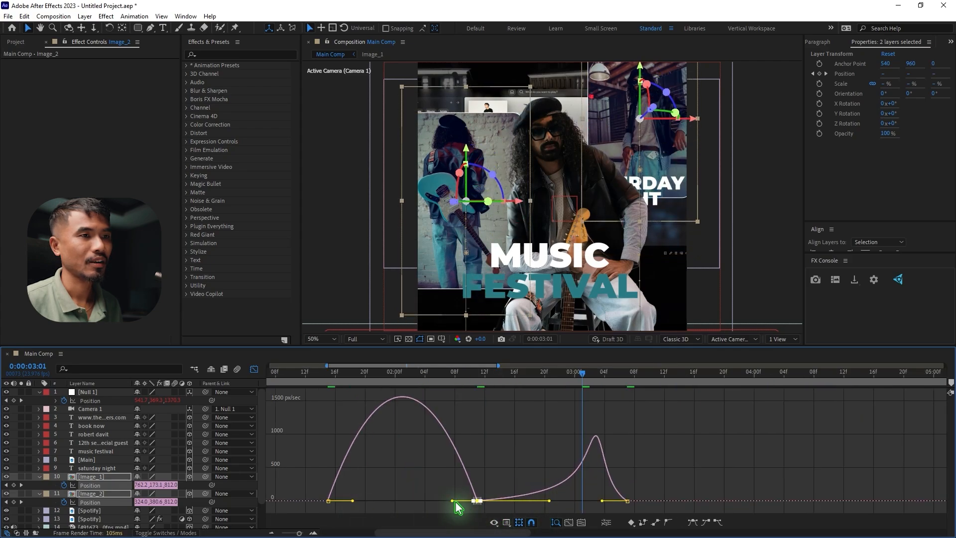
{"action": "left_click_drag", "start_coordinate": [472, 500], "coordinate": [410, 502]}
{"action": "left_click", "coordinate": [311, 377]}
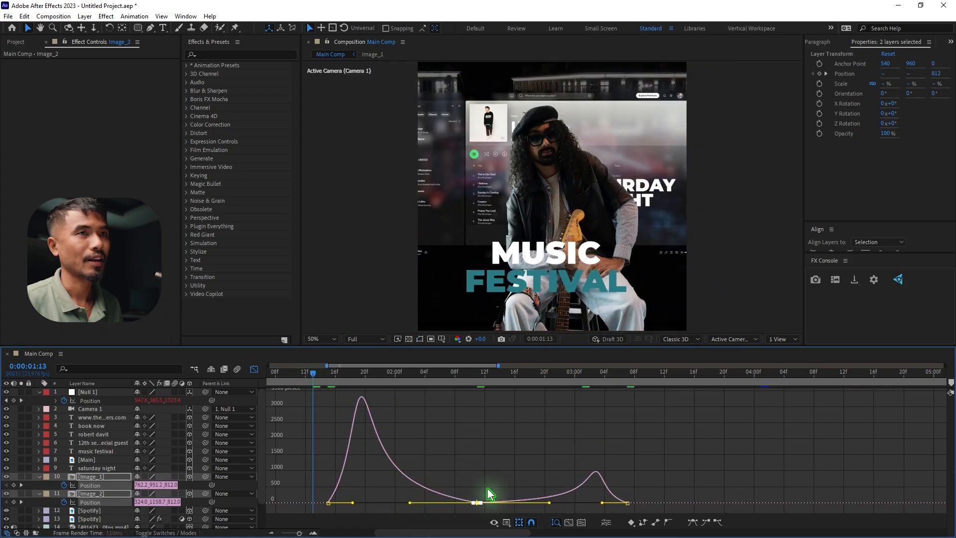
{"action": "key", "text": "space"}
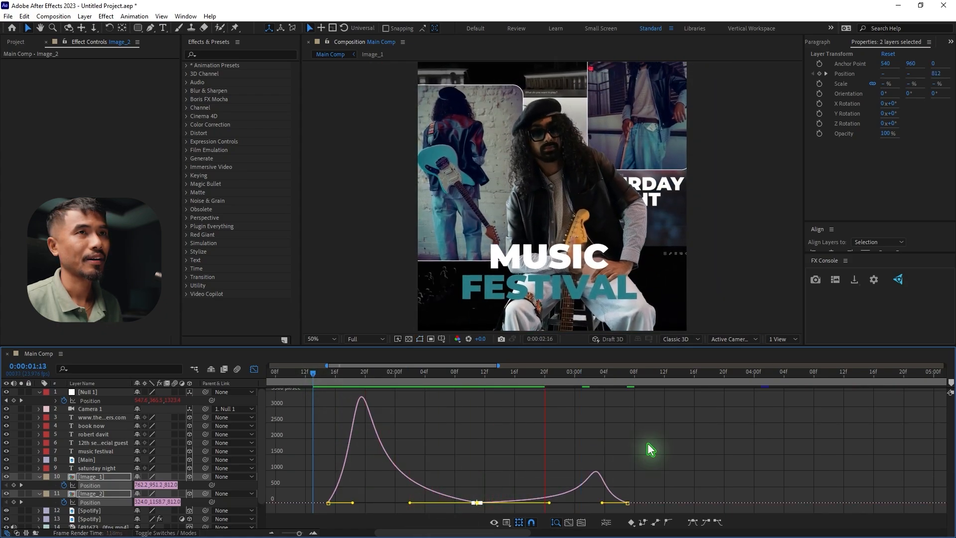
{"action": "key", "text": "space"}
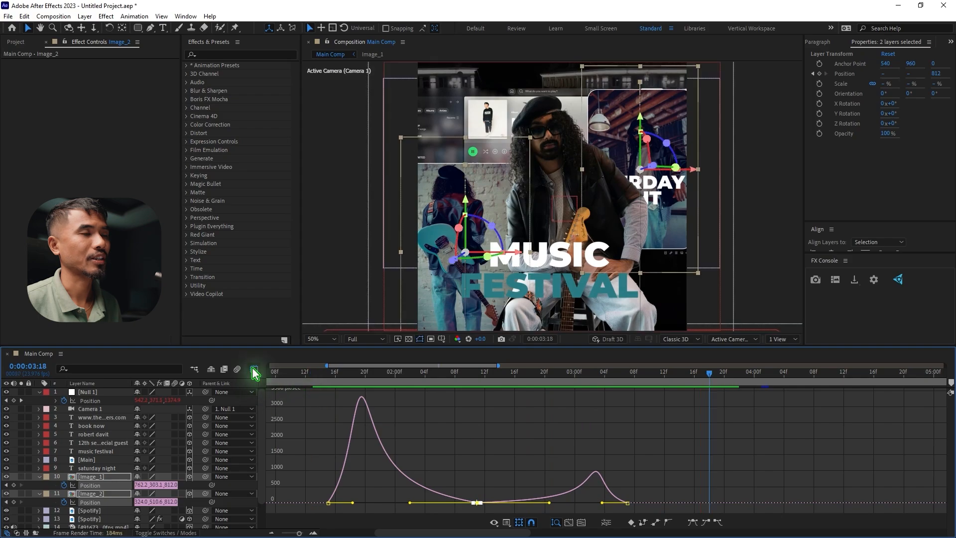
{"action": "left_click", "coordinate": [254, 372]}
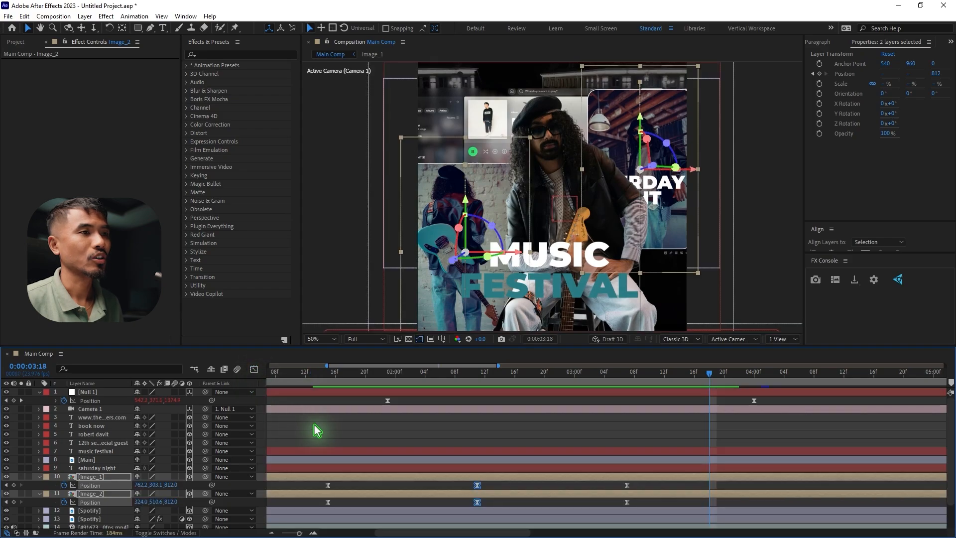
{"action": "left_click", "coordinate": [39, 476]}
{"action": "left_click", "coordinate": [166, 532]}
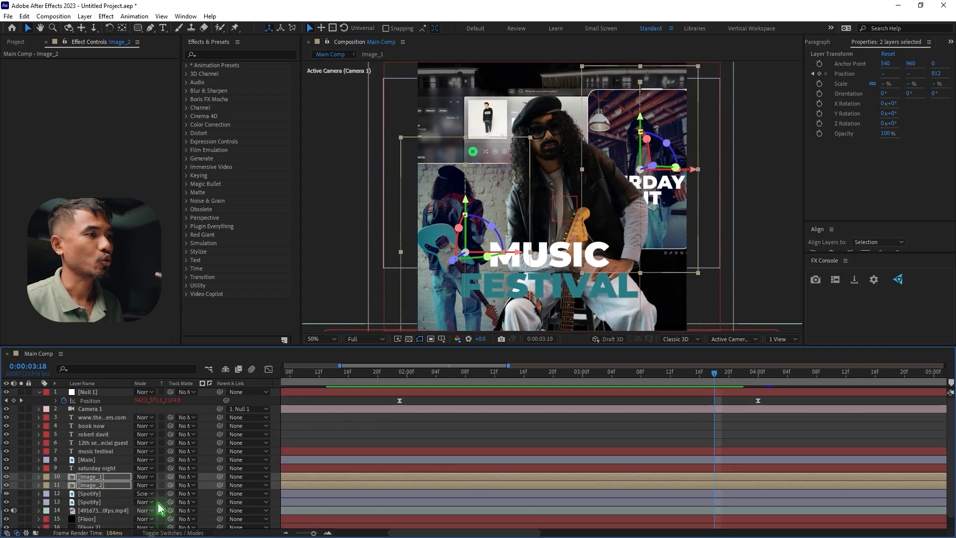
{"action": "left_click", "coordinate": [161, 476]}
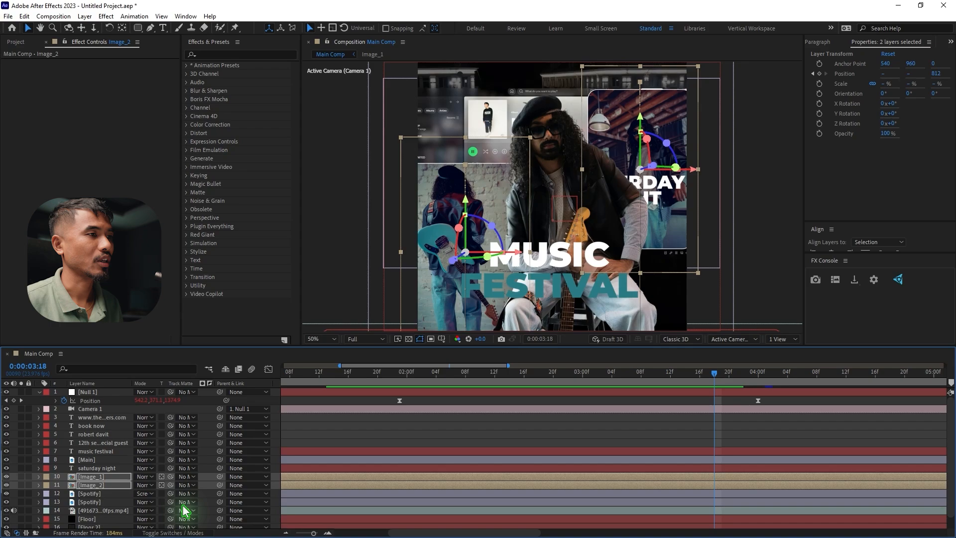
{"action": "left_click", "coordinate": [157, 477]}
{"action": "left_click", "coordinate": [161, 477]}
{"action": "left_click", "coordinate": [161, 484]}
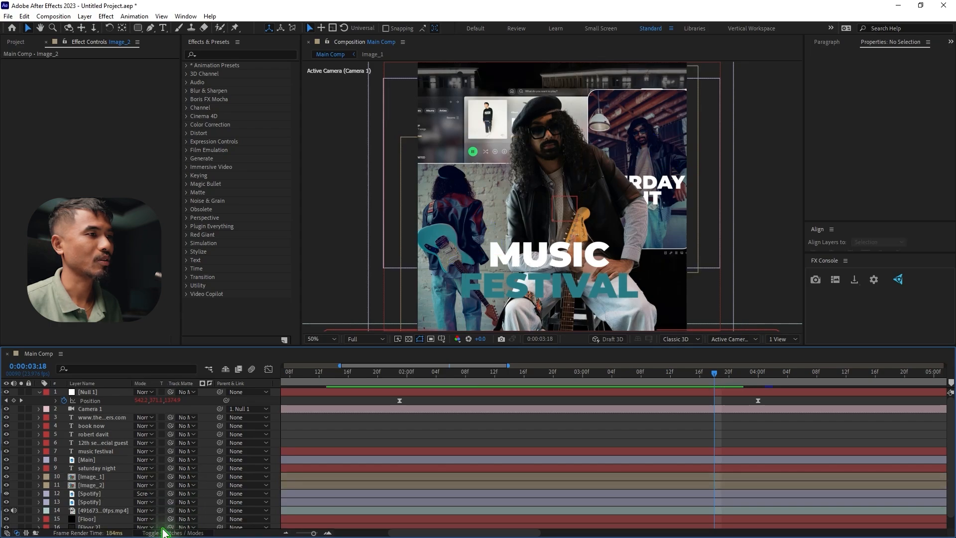
{"action": "left_click", "coordinate": [164, 533]}
Enable motion blur for Image_1 and Image_2 and for the composition
{"action": "left_click", "coordinate": [90, 476]}
{"action": "left_click", "coordinate": [89, 485], "text": "shift"}
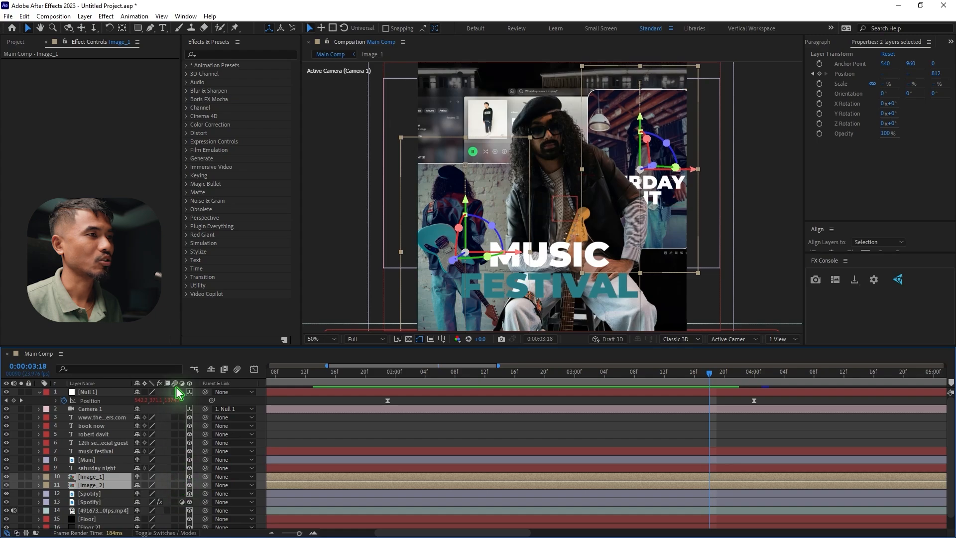
{"action": "left_click", "coordinate": [174, 476]}
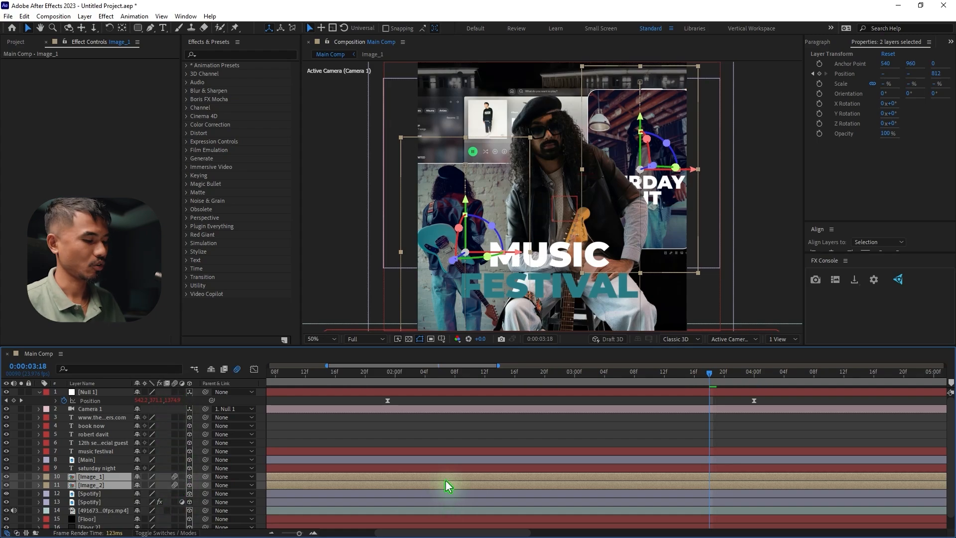
Show the Position keyframes of both photos and delay the Image_2 layer until its middle keyframe sits at 0:00:03:18
{"action": "key", "text": "p"}
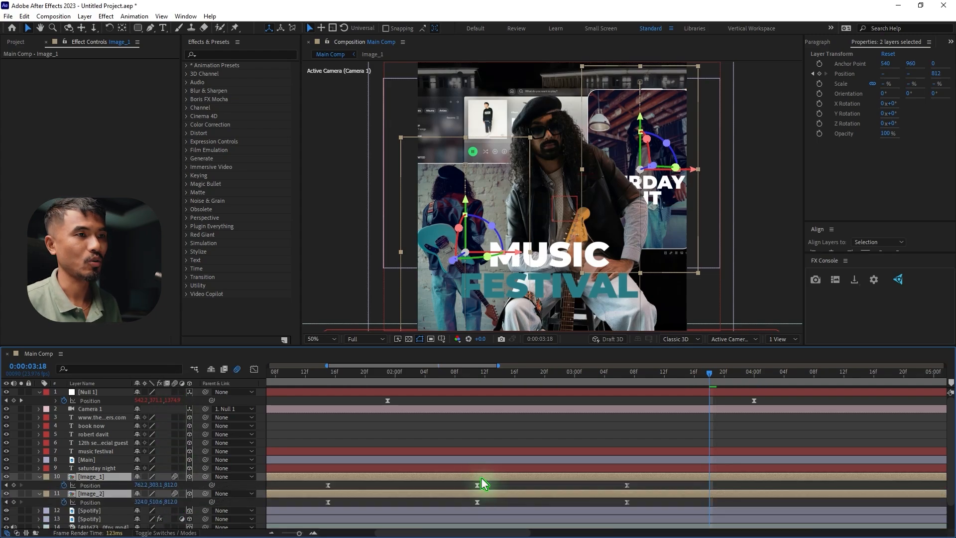
{"action": "left_click", "coordinate": [414, 487]}
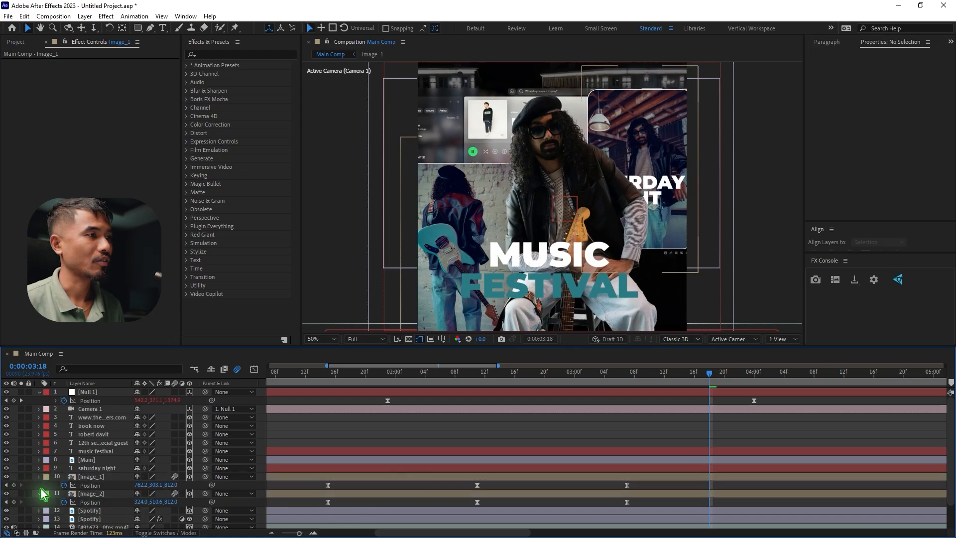
{"action": "left_click", "coordinate": [41, 488]}
{"action": "left_click", "coordinate": [39, 485]}
{"action": "left_click", "coordinate": [92, 485]}
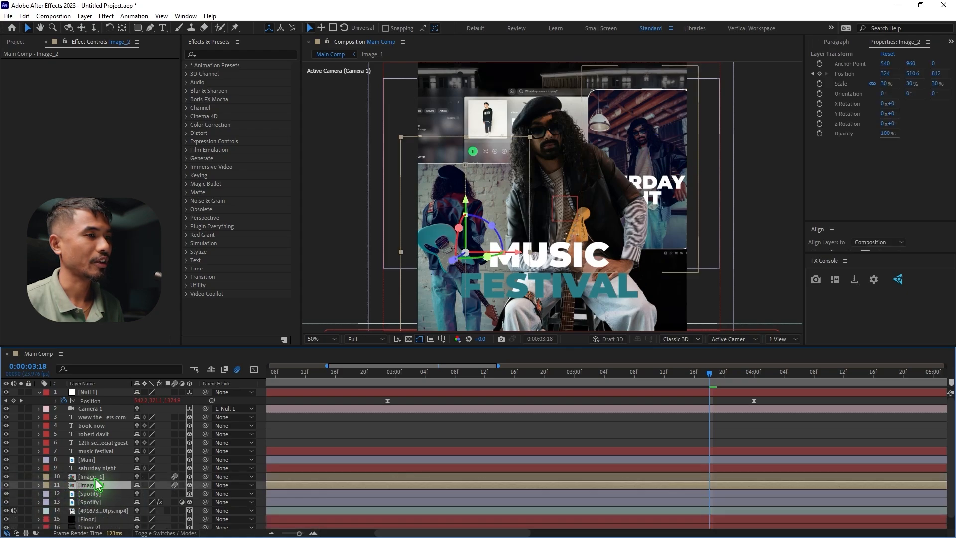
{"action": "left_click", "coordinate": [90, 477], "text": "shift"}
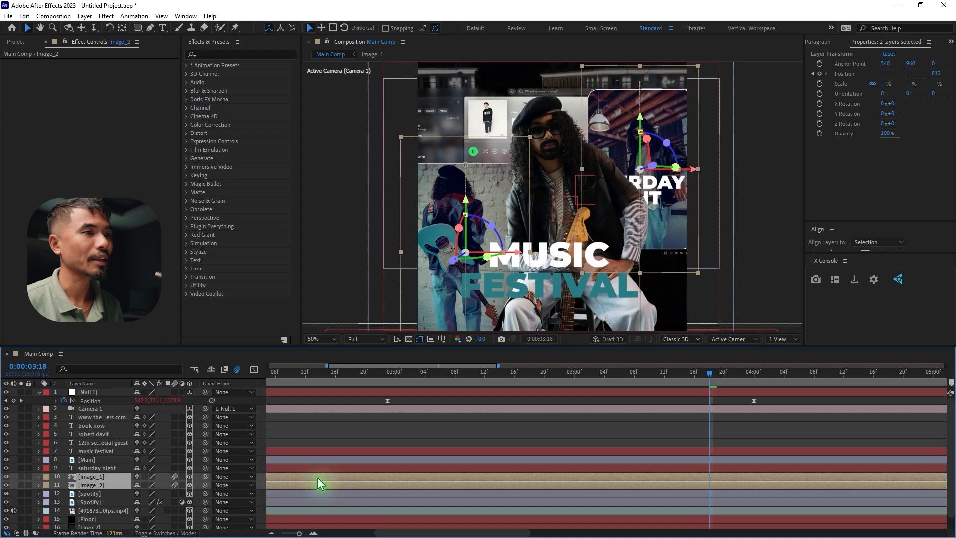
{"action": "left_click", "coordinate": [318, 486]}
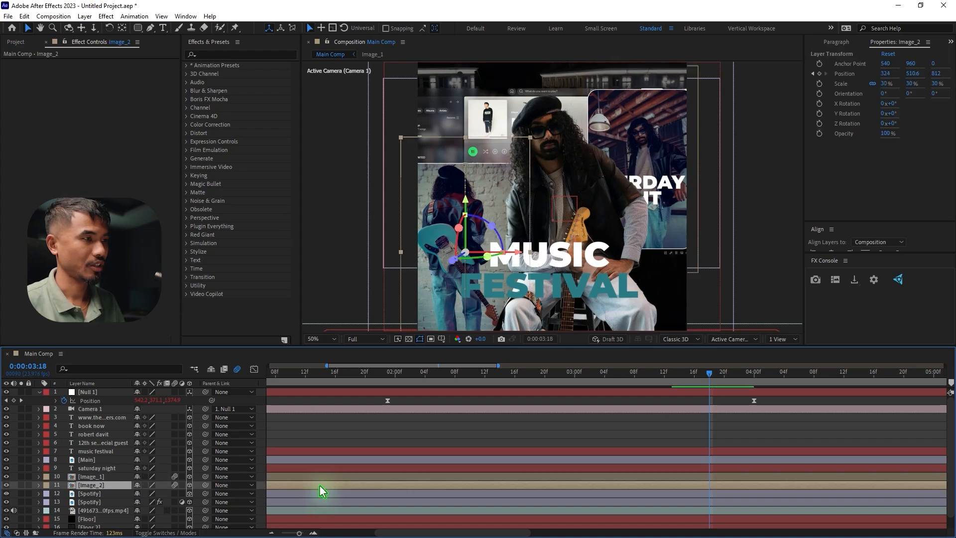
{"action": "key", "text": "p"}
{"action": "left_click", "coordinate": [333, 478]}
{"action": "key", "text": "p"}
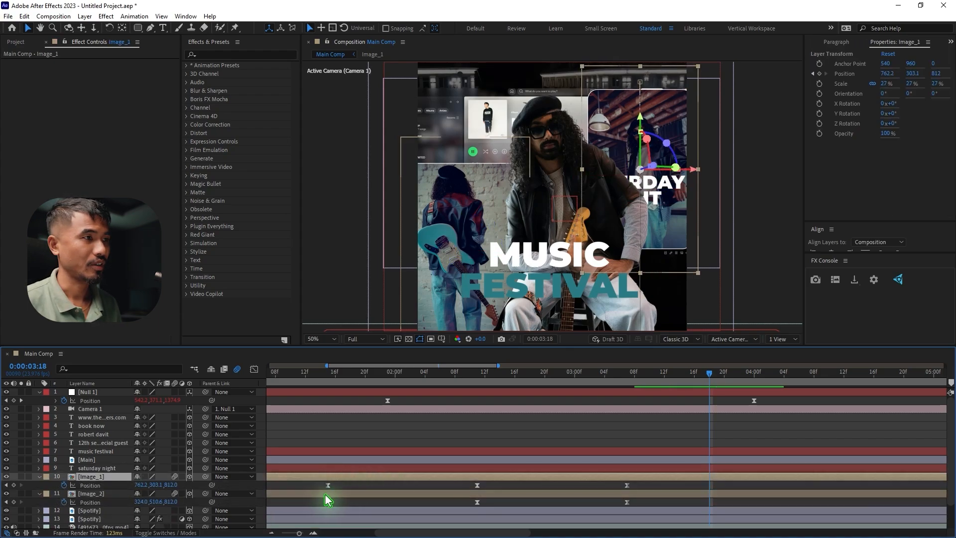
{"action": "left_click_drag", "start_coordinate": [324, 494], "coordinate": [549, 504]}
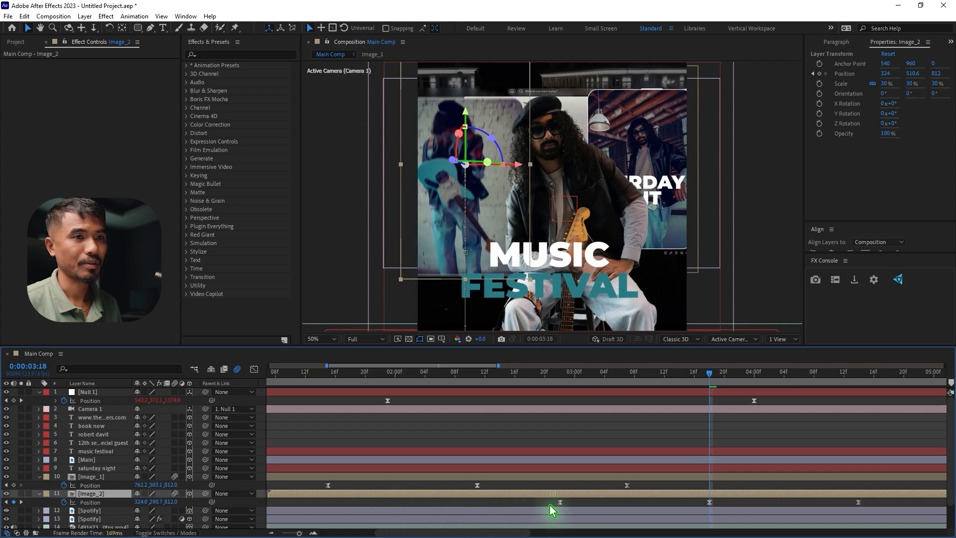
Preview the staggered entrances and move the Image_2 layer earlier so its first Position keyframe sits at 0:00:02:11
{"action": "left_click", "coordinate": [320, 380]}
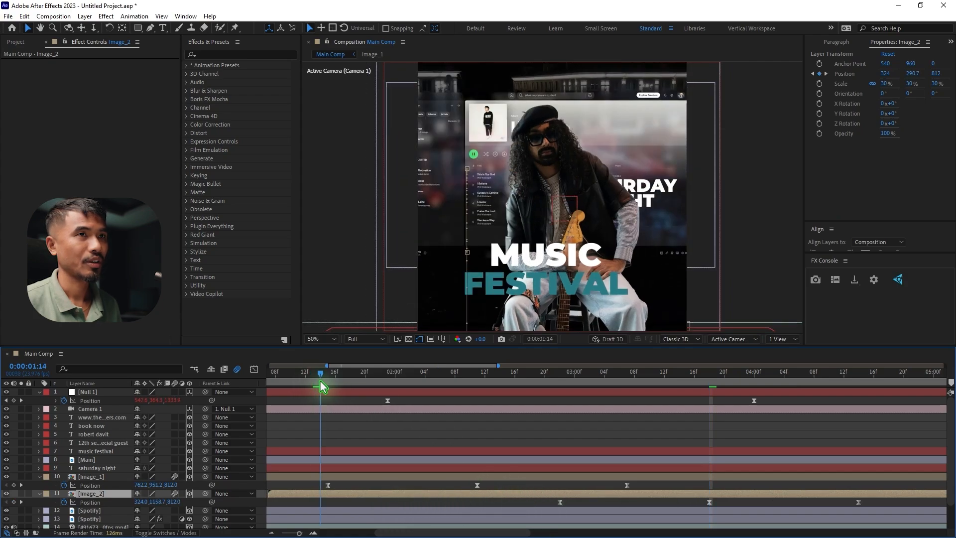
{"action": "key", "text": "space"}
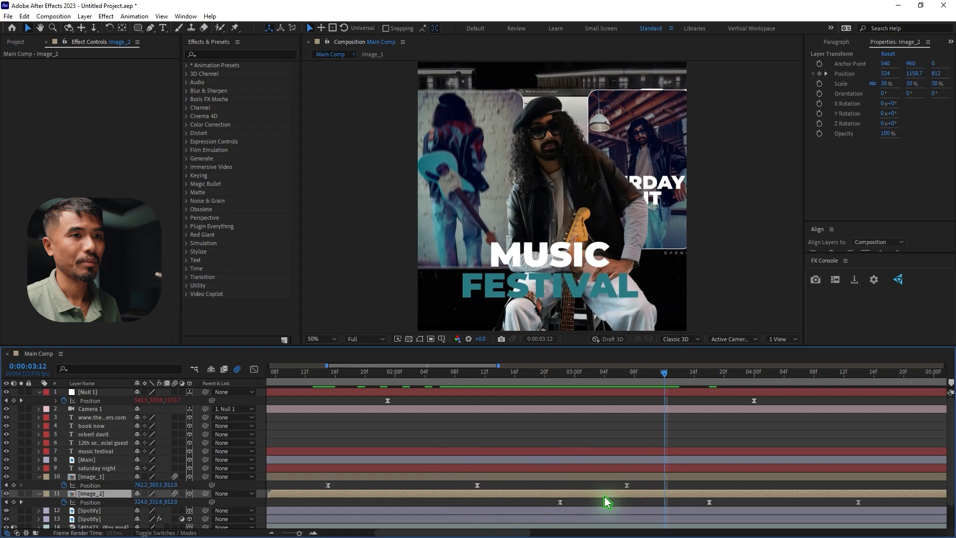
{"action": "left_click_drag", "start_coordinate": [592, 496], "coordinate": [539, 497]}
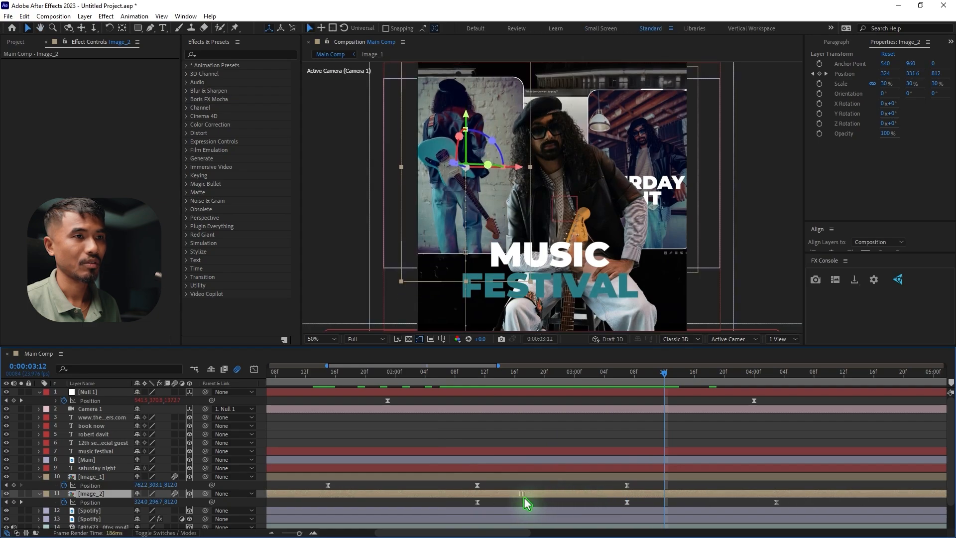
{"action": "left_click", "coordinate": [438, 375]}
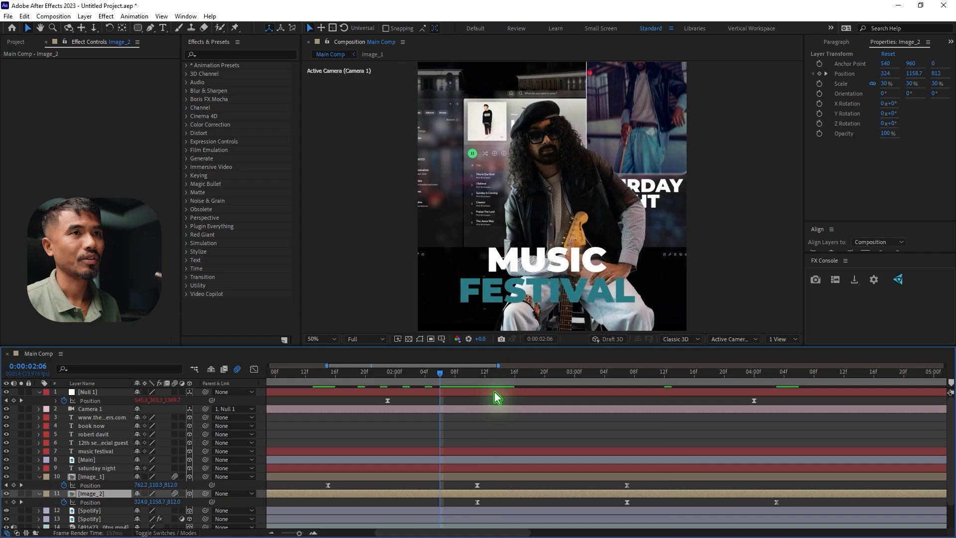
{"action": "key", "text": "space"}
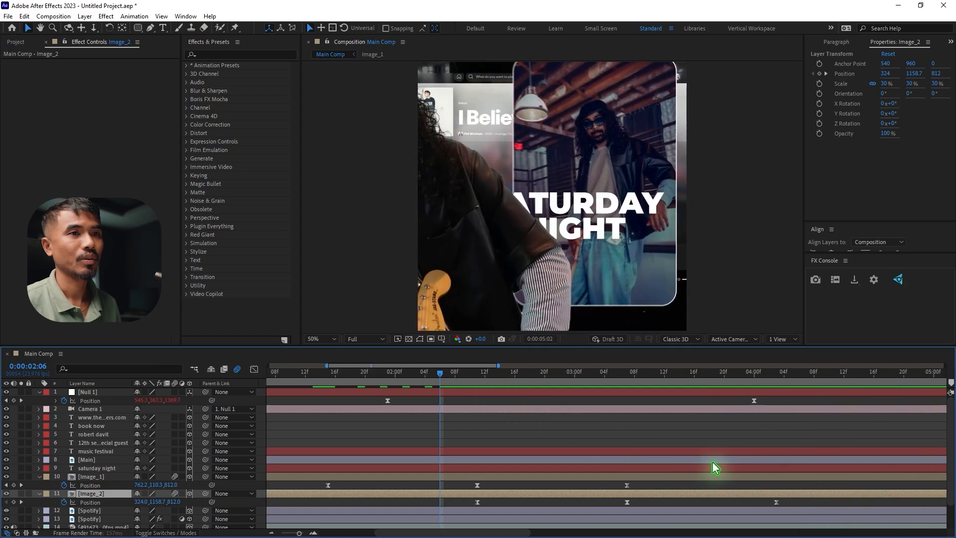
{"action": "scroll", "coordinate": [618, 428], "scroll_direction": "down", "scroll_amount": 3}
{"action": "scroll", "coordinate": [617, 426], "scroll_direction": "down", "scroll_amount": 2}
{"action": "scroll", "coordinate": [617, 426], "scroll_direction": "down", "scroll_amount": 1}
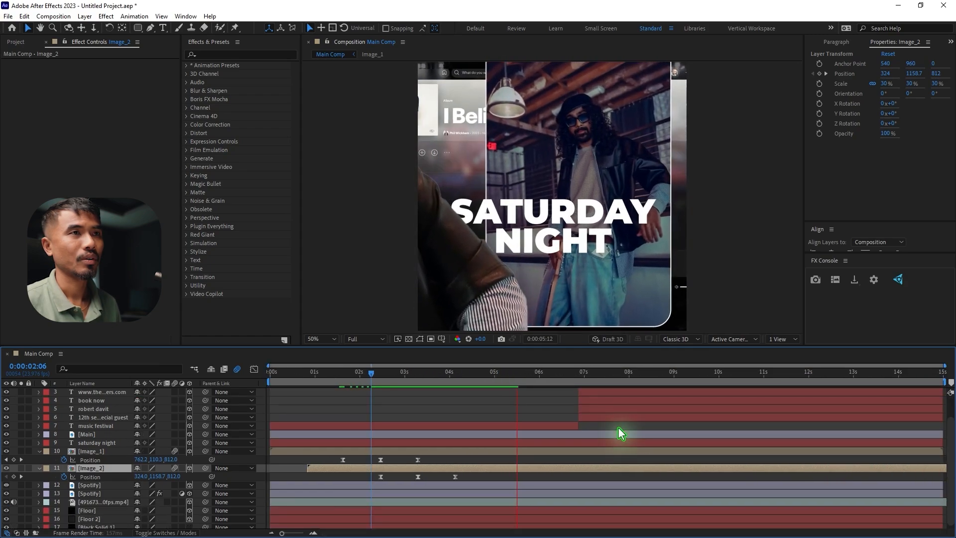
Trim the start of the Image_1 layer to 0:00:01:12, just before its first Position keyframe
{"action": "left_click_drag", "start_coordinate": [356, 382], "coordinate": [271, 391]}
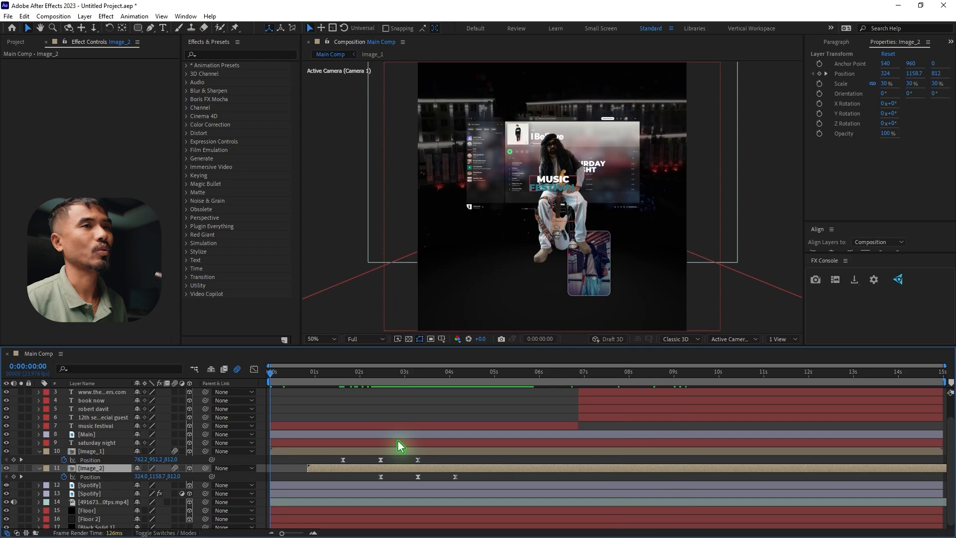
{"action": "scroll", "coordinate": [398, 440], "scroll_direction": "up", "scroll_amount": 2}
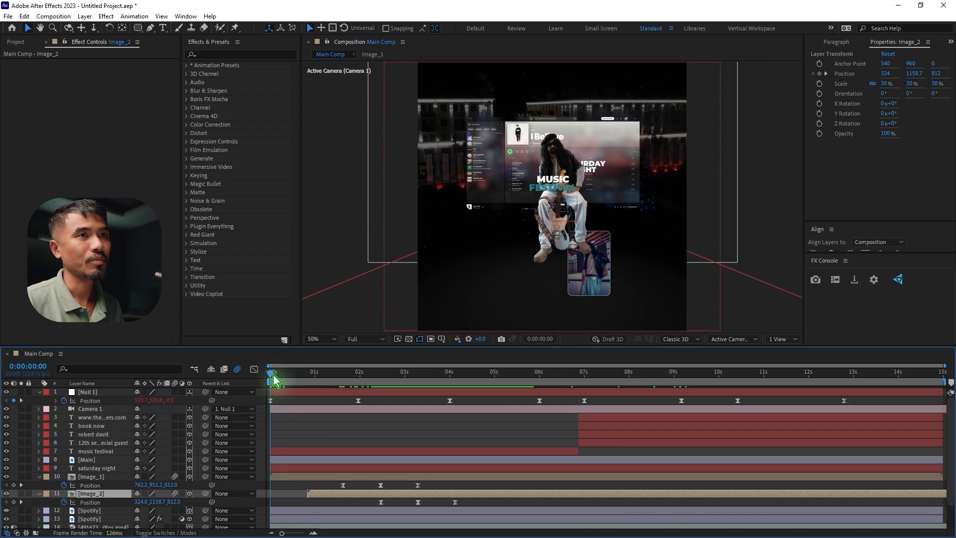
{"action": "left_click", "coordinate": [285, 476]}
{"action": "left_click_drag", "start_coordinate": [272, 373], "coordinate": [350, 385]}
{"action": "left_click_drag", "start_coordinate": [390, 387], "coordinate": [390, 388]}
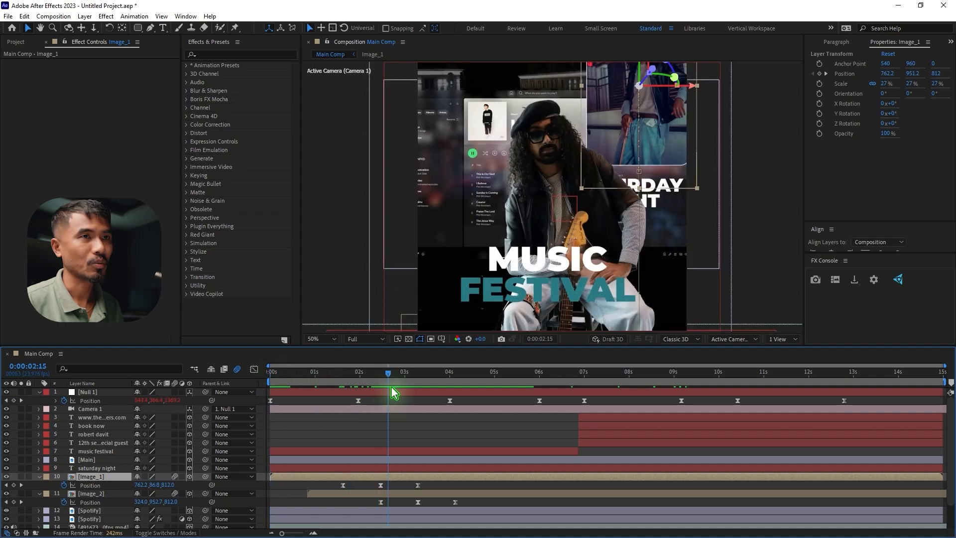
{"action": "left_click", "coordinate": [344, 382]}
{"action": "left_click_drag", "start_coordinate": [339, 381], "coordinate": [336, 381]}
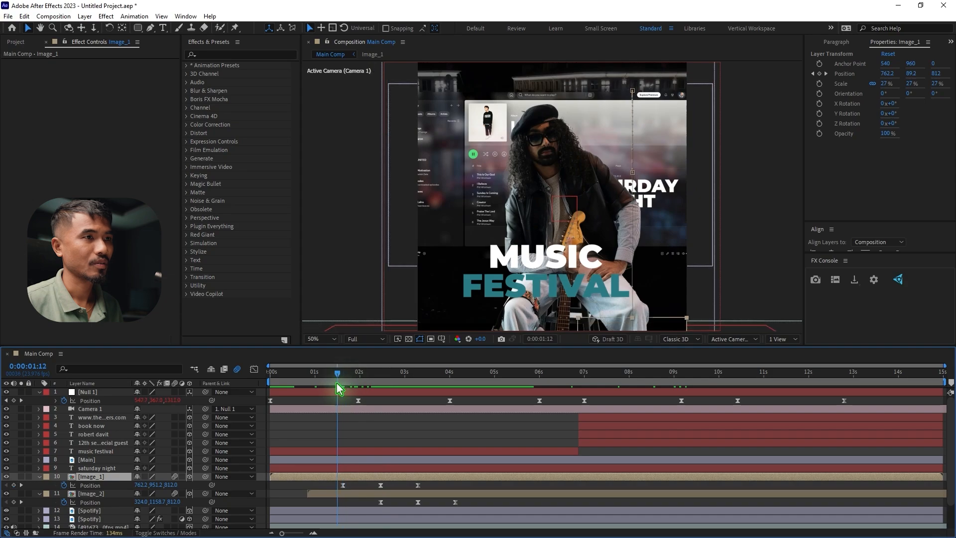
{"action": "left_click", "coordinate": [343, 485]}
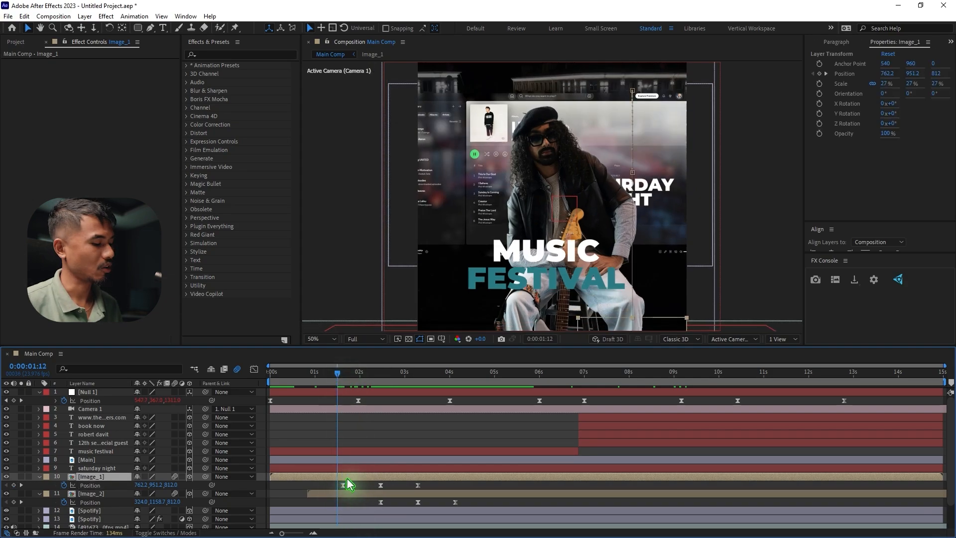
{"action": "key", "text": "alt+bracketleft"}
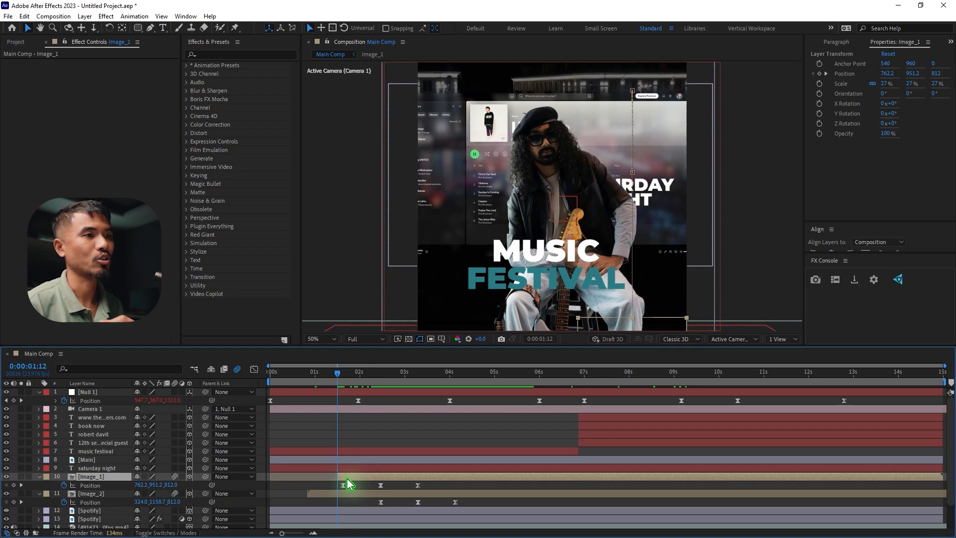
Trim the start of the Image_2 layer to 0:00:01:12 and collapse the keyframe properties of Image_1, Image_2 and Null 1
{"action": "left_click", "coordinate": [343, 494]}
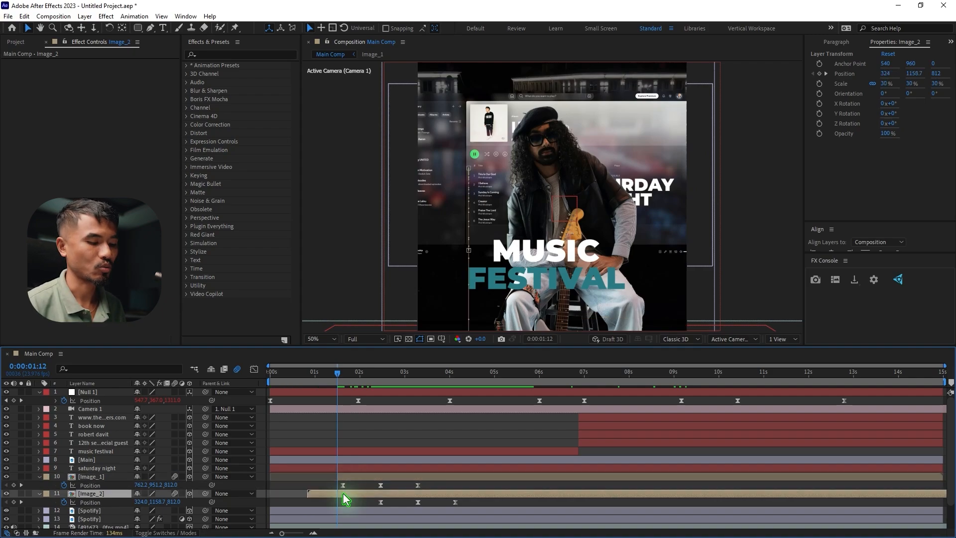
{"action": "key", "text": "alt+bracketleft"}
{"action": "key", "text": "Home"}
{"action": "left_click", "coordinate": [39, 476]}
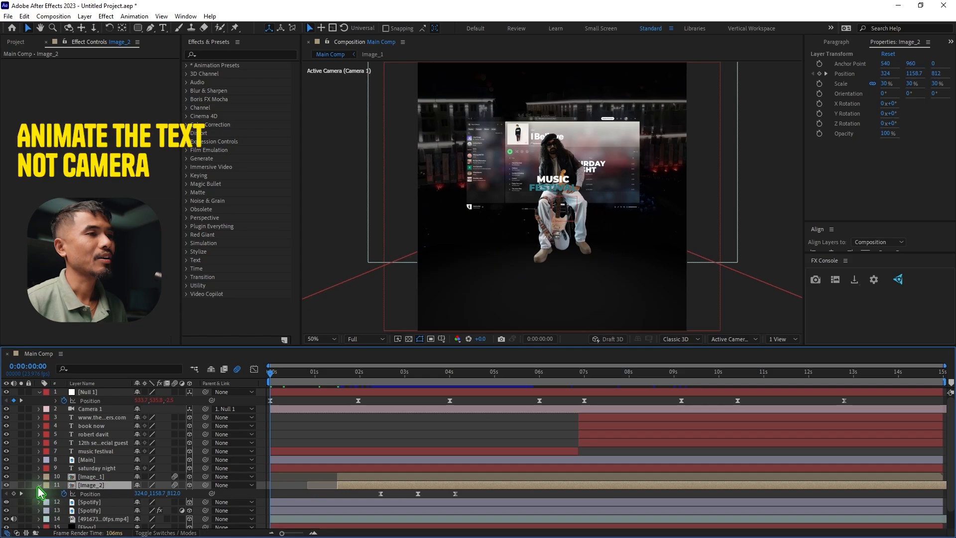
{"action": "left_click", "coordinate": [39, 484]}
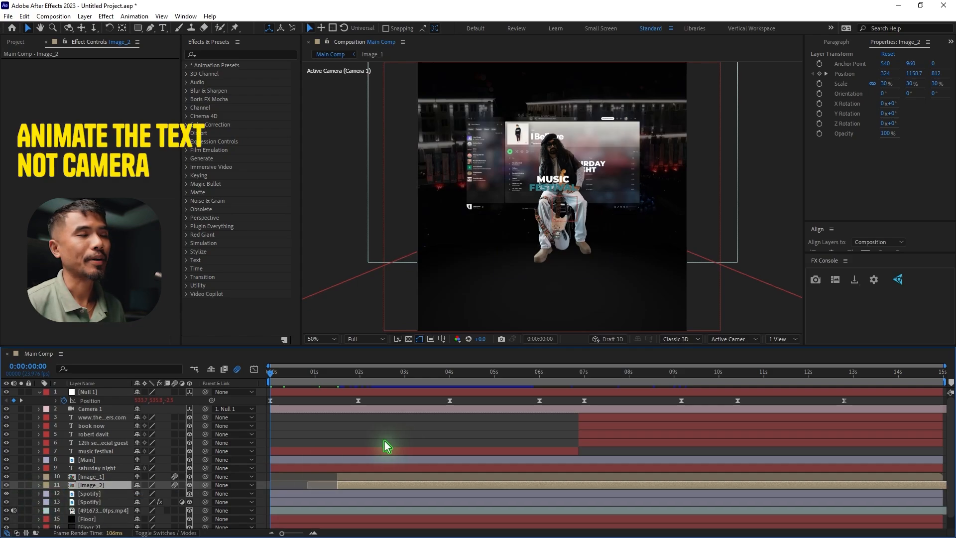
{"action": "left_click", "coordinate": [38, 391]}
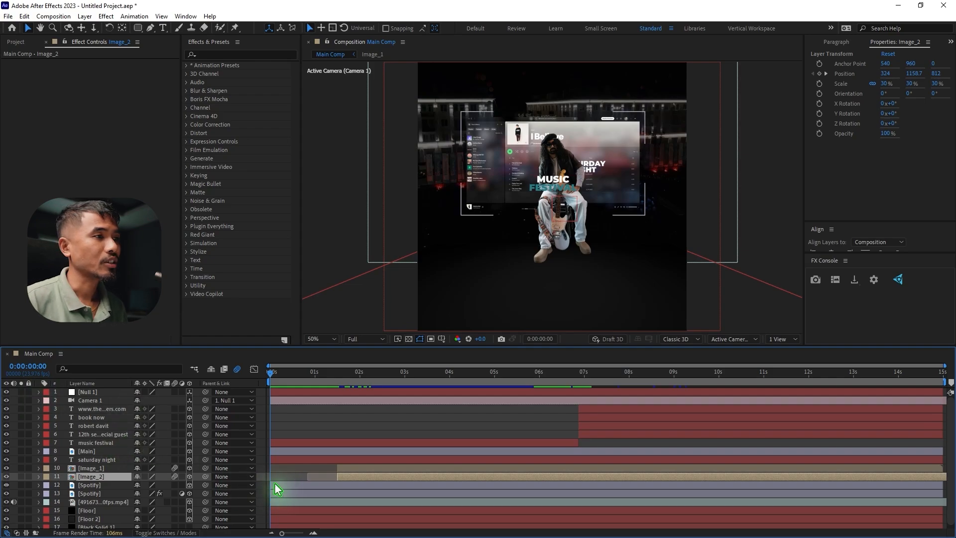
Apply a recently used text animation preset to the music festival title at 0:00:00:00 and reveal its Range Selector Offset keyframes
{"action": "left_click", "coordinate": [559, 181]}
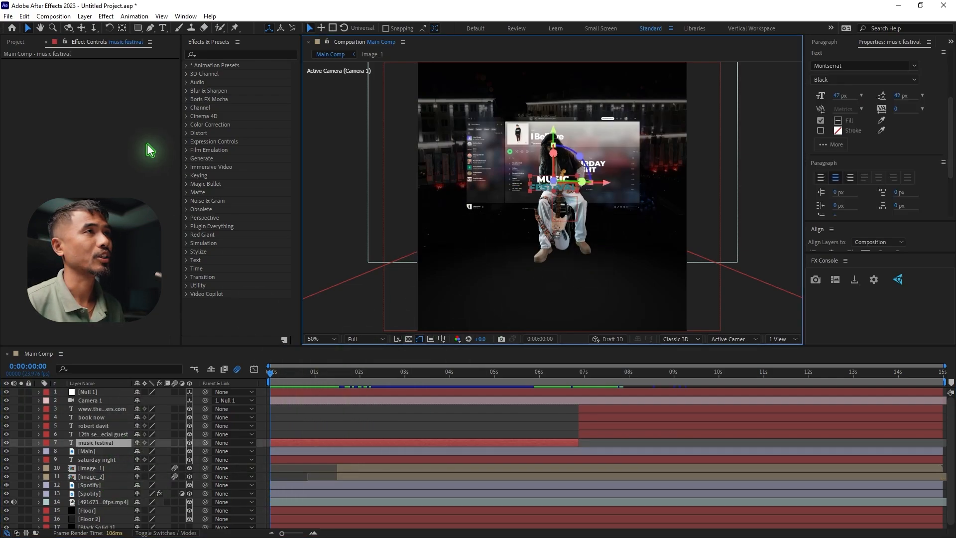
{"action": "left_click", "coordinate": [134, 17]}
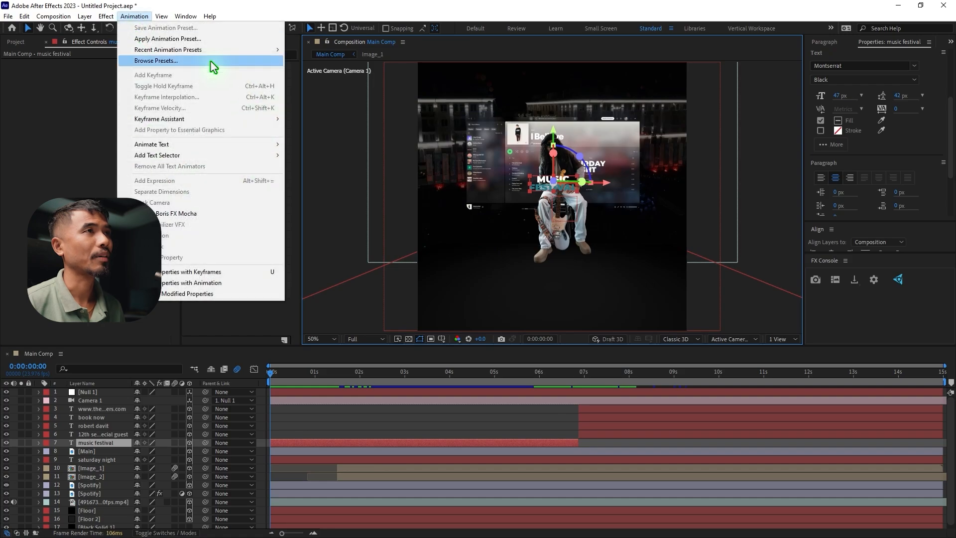
{"action": "mouse_move", "coordinate": [209, 50]}
{"action": "left_click", "coordinate": [360, 60]}
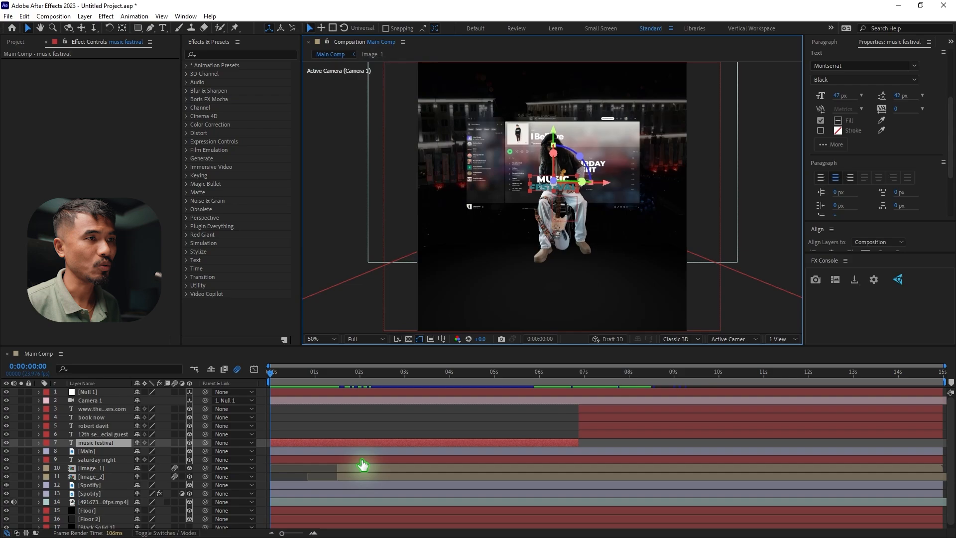
{"action": "key", "text": "u"}
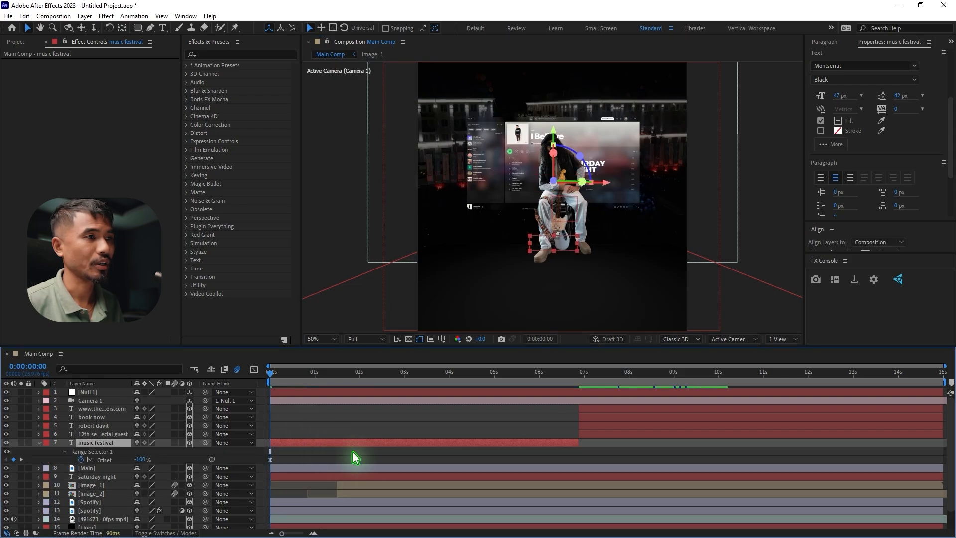
Shift the music festival title's Offset keyframes to about 0:00:01:03 and 0:00:03:01, and enable motion blur on its layer
{"action": "left_click_drag", "start_coordinate": [391, 458], "coordinate": [272, 462]}
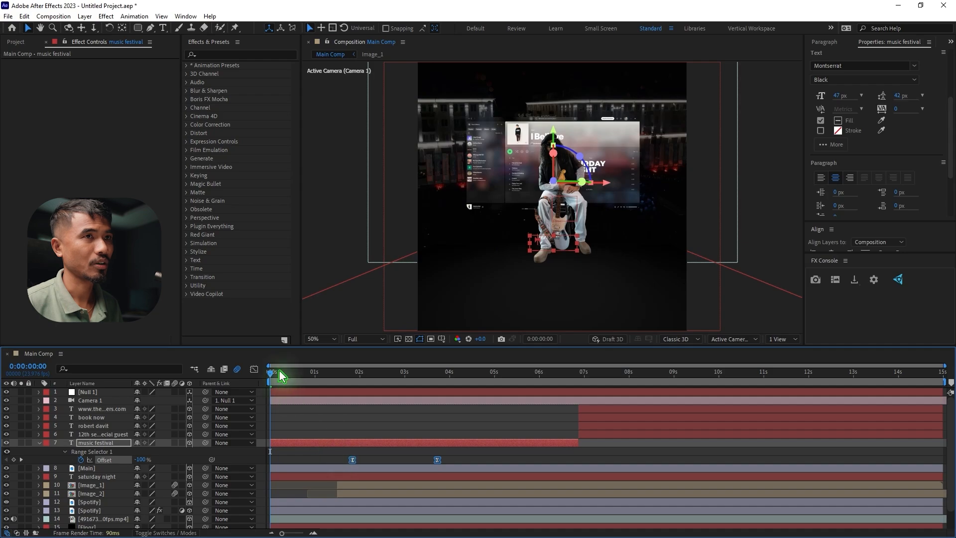
{"action": "left_click_drag", "start_coordinate": [280, 371], "coordinate": [292, 374]}
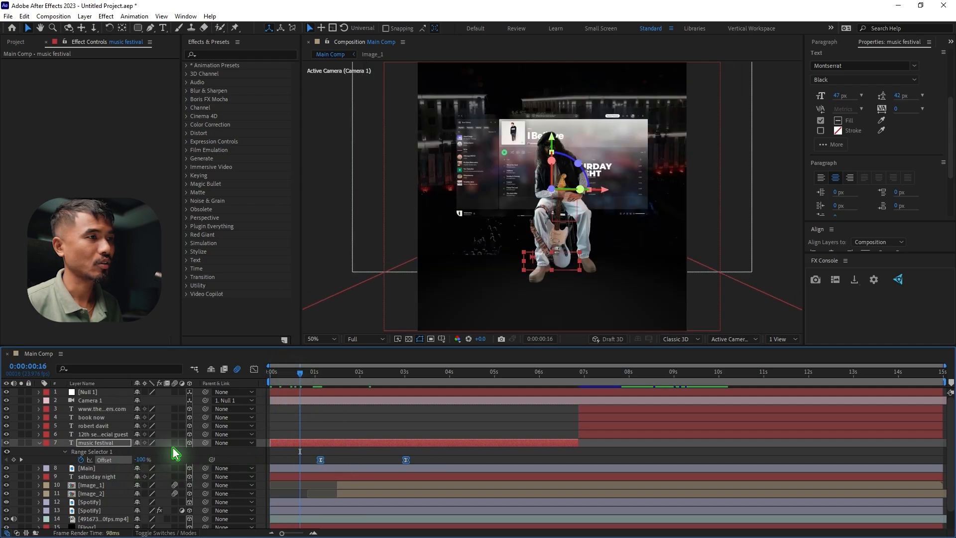
{"action": "left_click", "coordinate": [174, 443]}
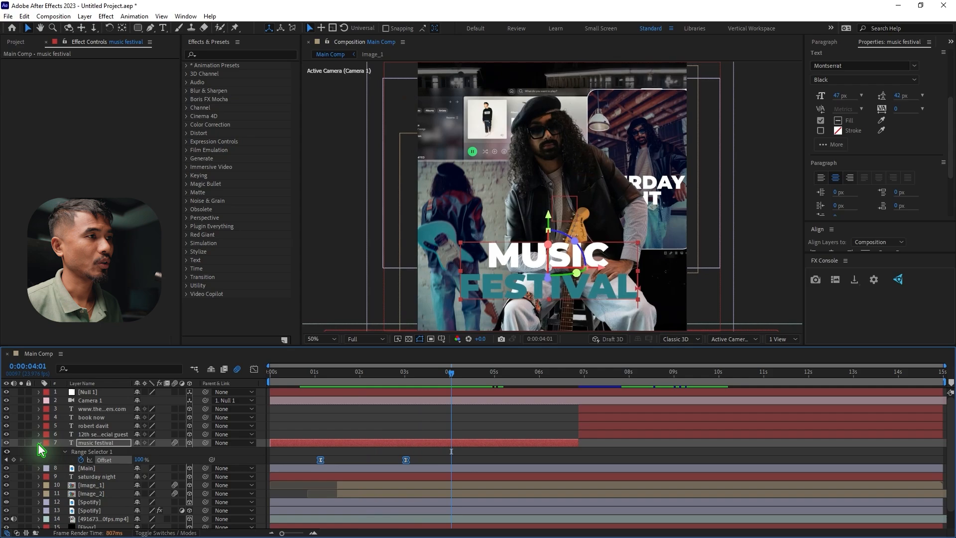
{"action": "left_click", "coordinate": [38, 443]}
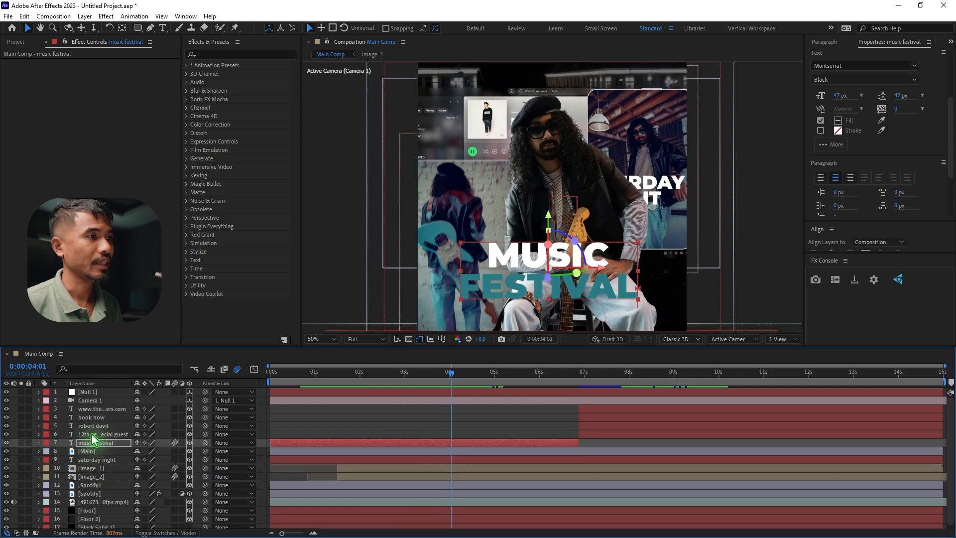
Delay the saturday night layer so it starts at about 0:00:04:19
{"action": "left_click", "coordinate": [107, 459]}
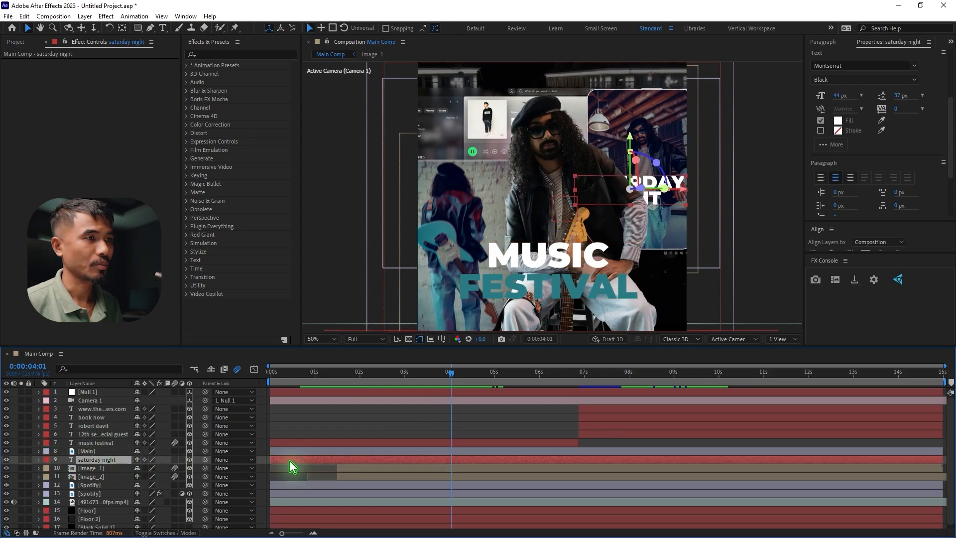
{"action": "left_click_drag", "start_coordinate": [288, 460], "coordinate": [482, 460]}
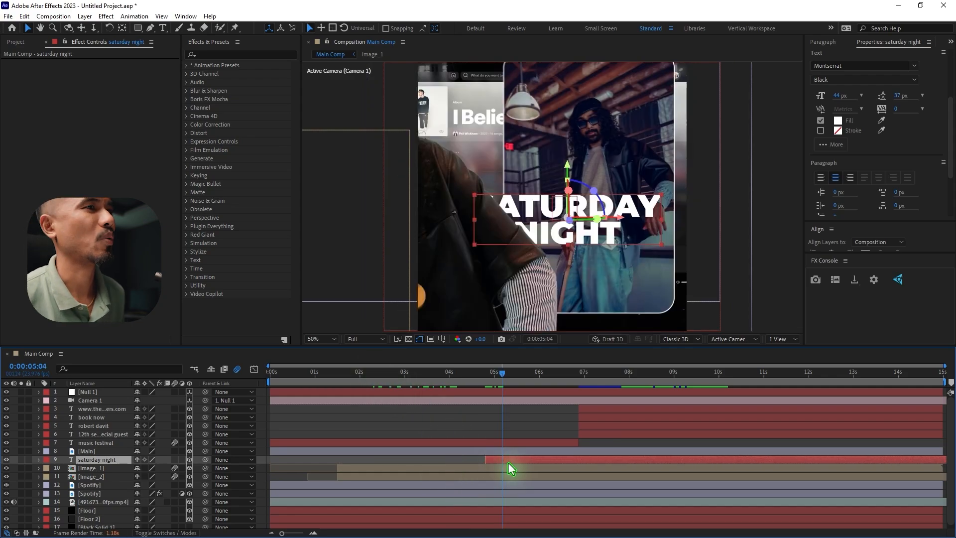
Apply the Bounce from below preset to the saturday night title at 0:00:05:04 and preview it from 0:00:04:12
{"action": "left_click", "coordinate": [134, 17]}
{"action": "mouse_move", "coordinate": [216, 52]}
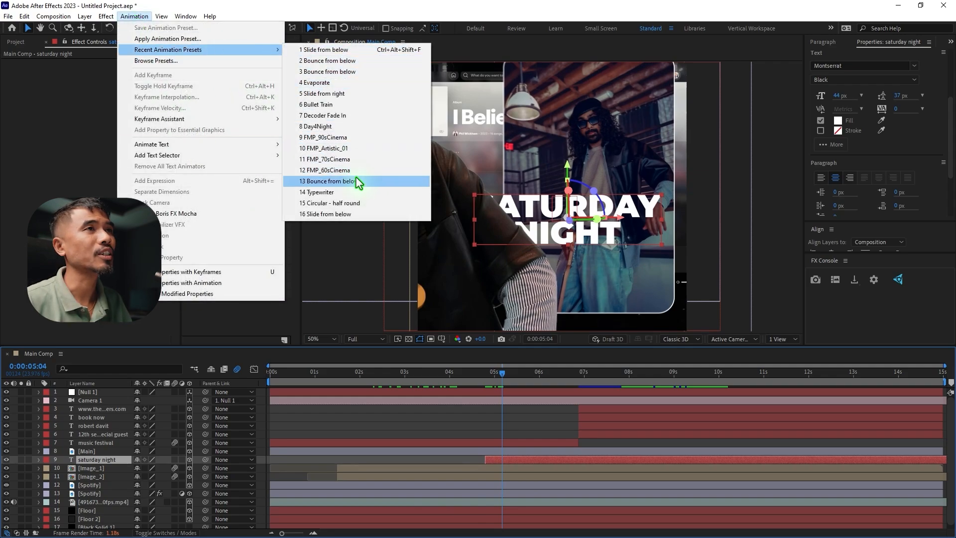
{"action": "left_click", "coordinate": [357, 61]}
{"action": "left_click_drag", "start_coordinate": [479, 378], "coordinate": [472, 379]}
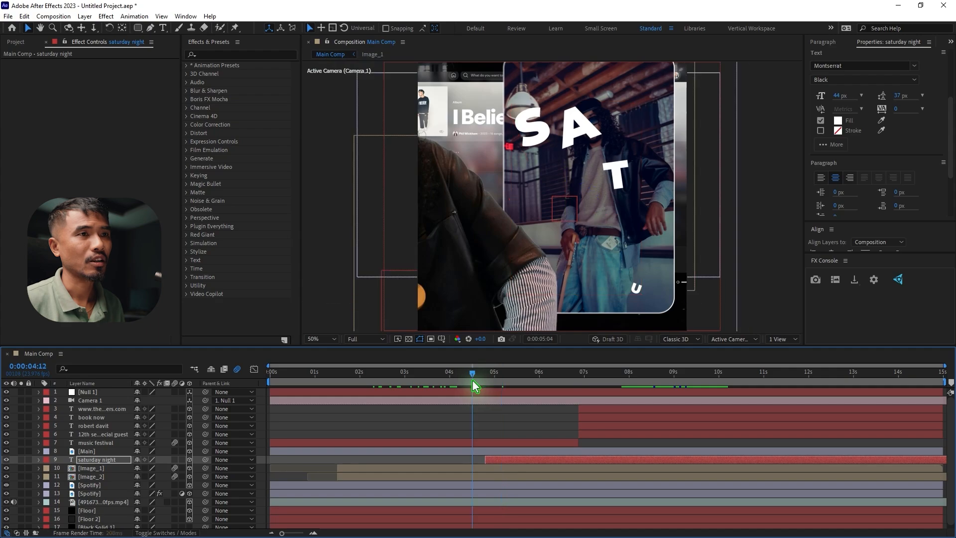
{"action": "key", "text": "space"}
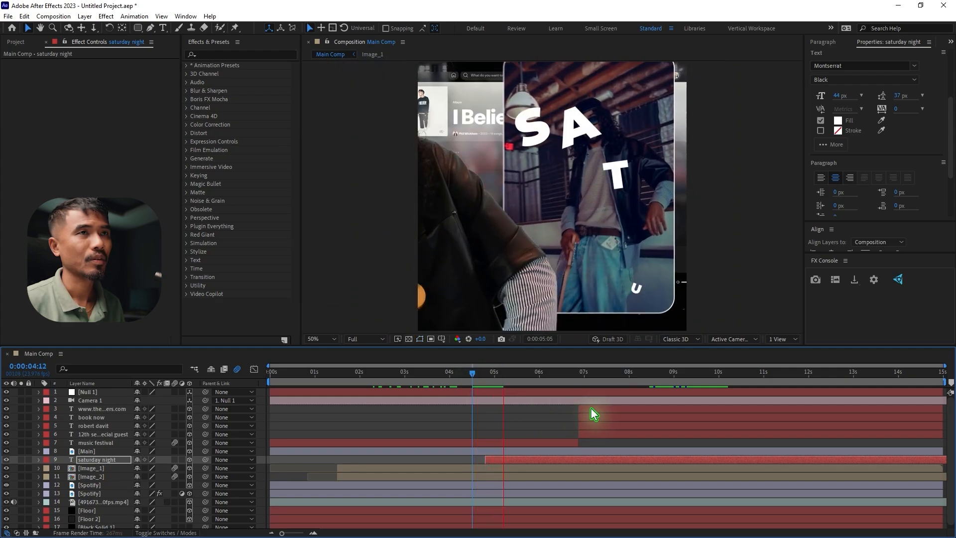
{"action": "key", "text": "space"}
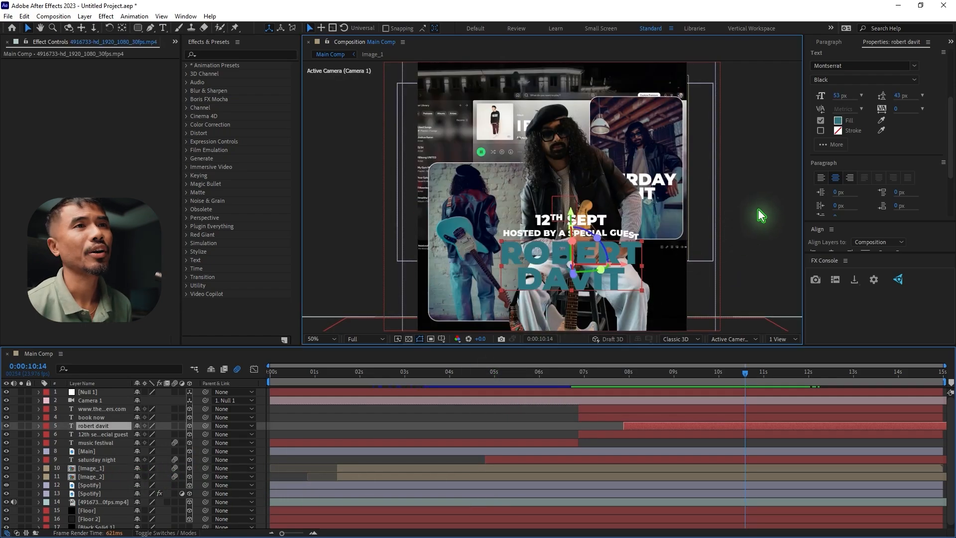
Add a black 1350 × 1080 px solid directly above the background video layer
{"action": "left_click", "coordinate": [667, 260]}
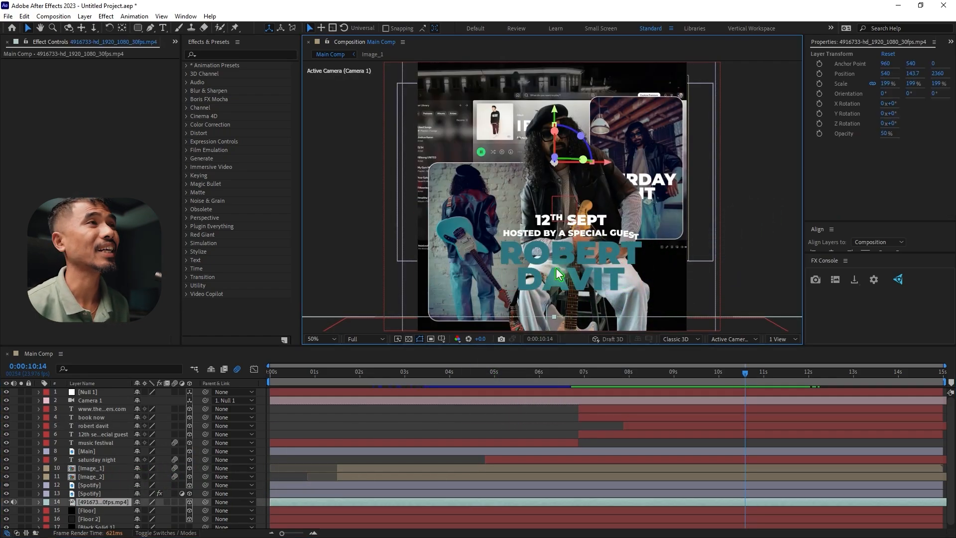
{"action": "left_click", "coordinate": [85, 16]}
{"action": "mouse_move", "coordinate": [102, 29]}
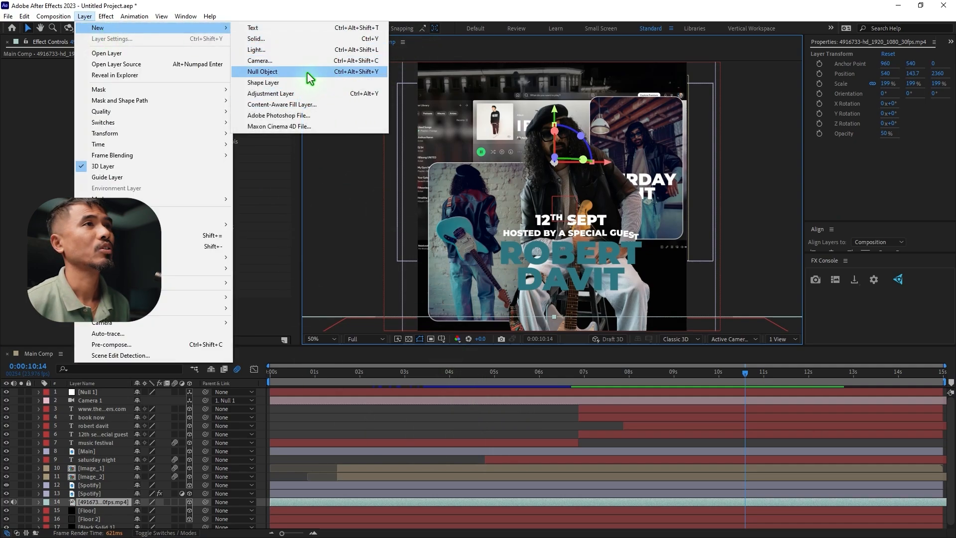
{"action": "left_click", "coordinate": [291, 43]}
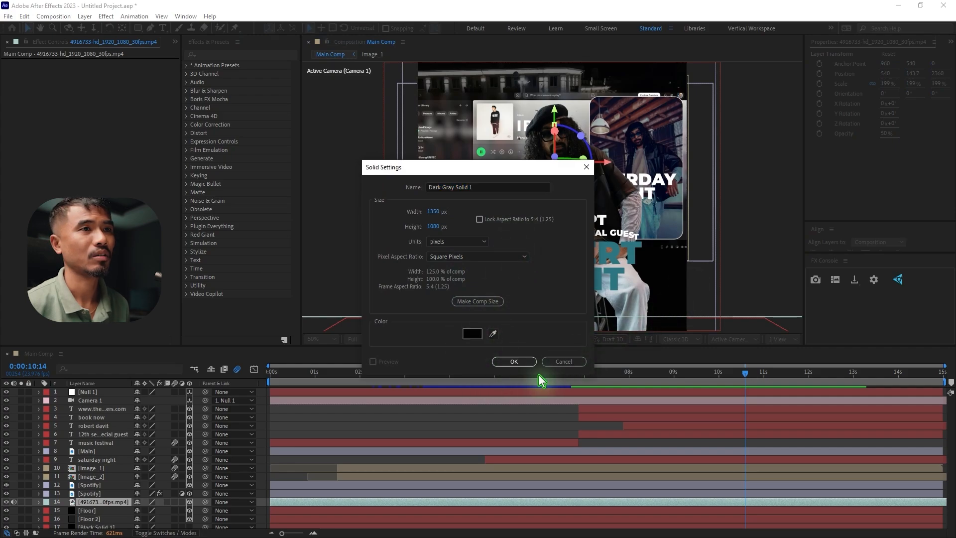
{"action": "left_click", "coordinate": [511, 361]}
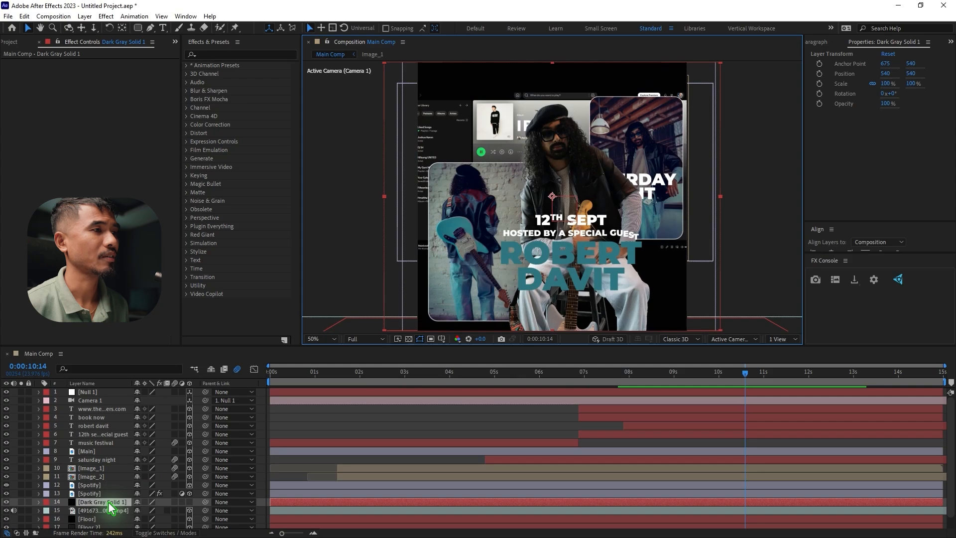
Place the solid between the music festival and Main layers and widen it to 144.4% horizontally
{"action": "left_click_drag", "start_coordinate": [110, 507], "coordinate": [144, 454]}
{"action": "scroll", "coordinate": [454, 202], "scroll_direction": "down", "scroll_amount": 2}
{"action": "left_click_drag", "start_coordinate": [468, 197], "coordinate": [431, 205]}
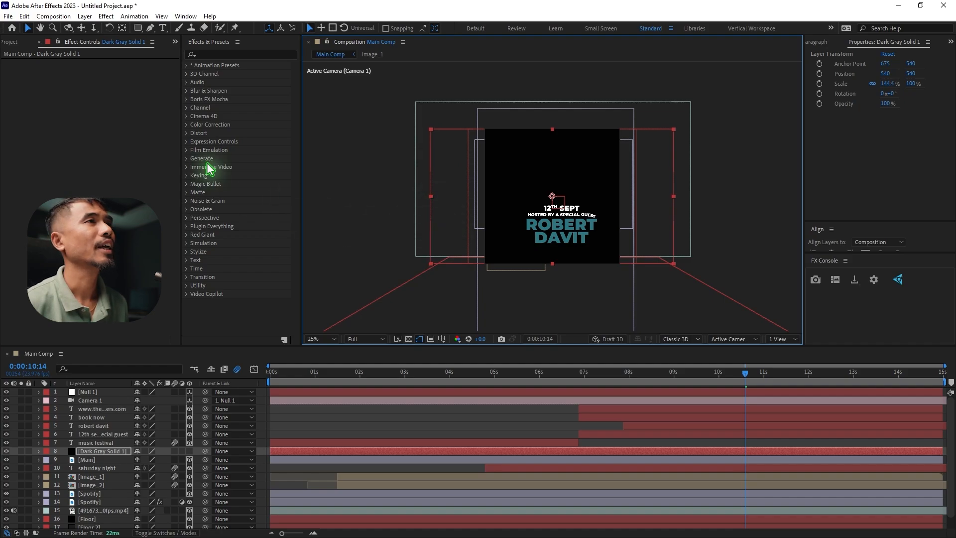
Add a full-size rectangular mask to the solid and lower its upper edge so it covers about the bottom third
{"action": "left_click_drag", "start_coordinate": [137, 28], "coordinate": [191, 29]}
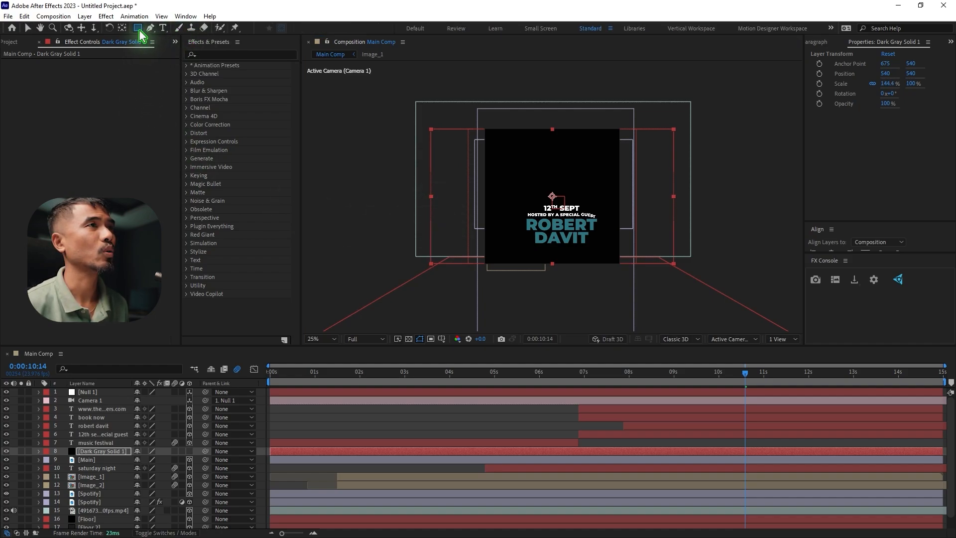
{"action": "left_click", "coordinate": [109, 450]}
{"action": "double_click", "coordinate": [138, 28]}
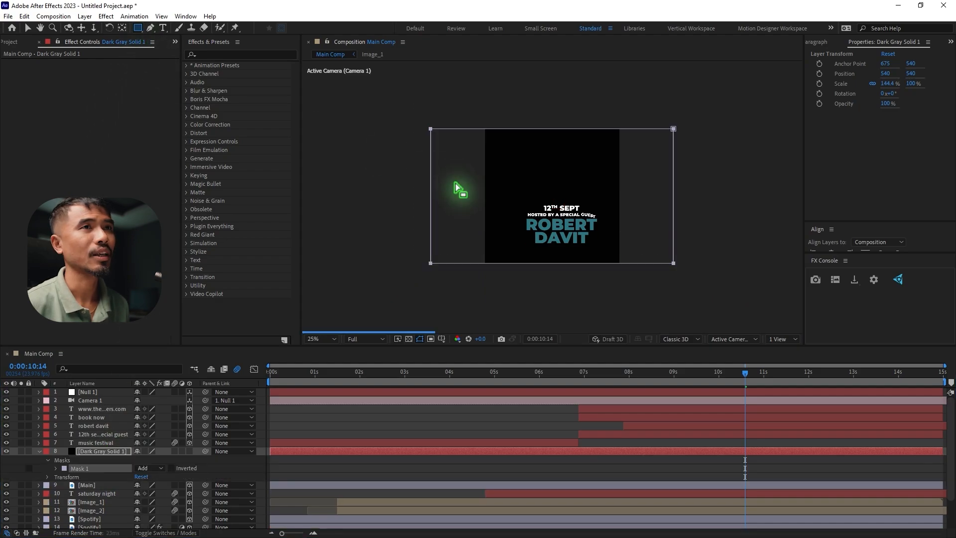
{"action": "key", "text": "v"}
{"action": "left_click", "coordinate": [559, 136]}
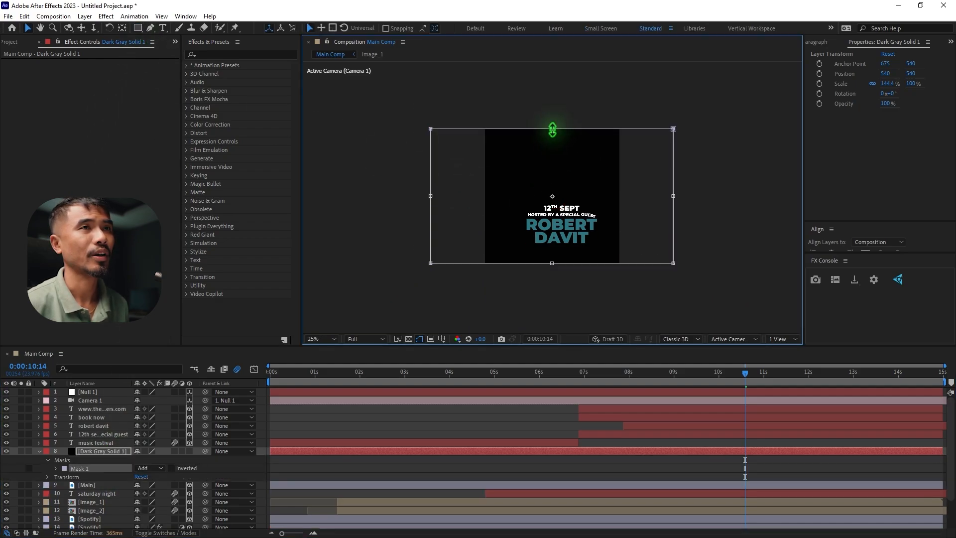
{"action": "left_click_drag", "start_coordinate": [552, 129], "coordinate": [552, 220]}
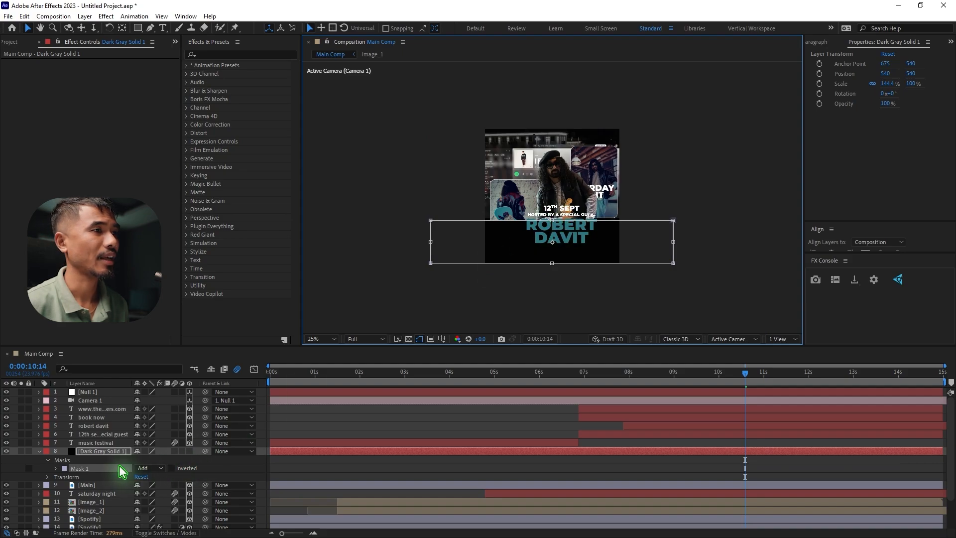
Feather the solid's mask to soften its edge and set the solid's opacity to 80%
{"action": "key", "text": "s"}
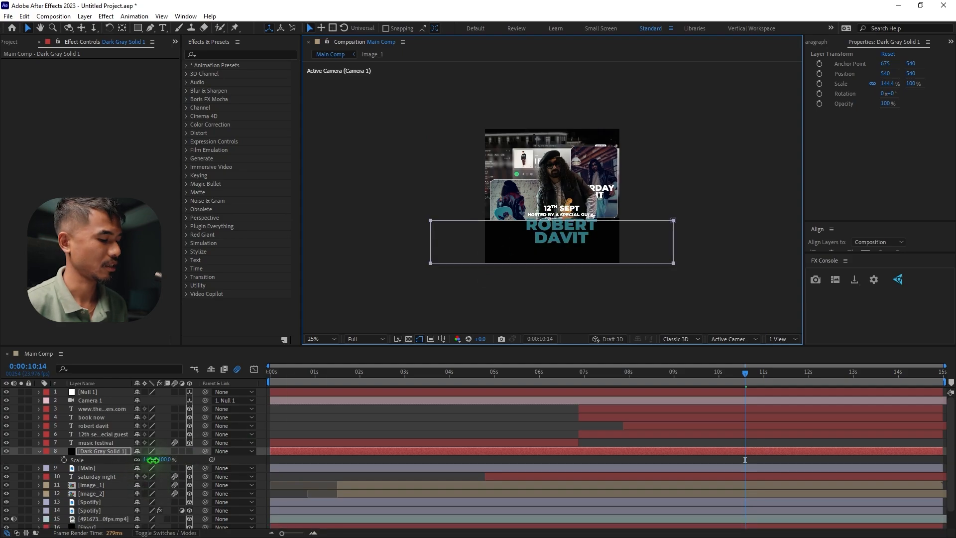
{"action": "left_click", "coordinate": [152, 459]}
{"action": "left_click", "coordinate": [119, 453]}
{"action": "key", "text": "f"}
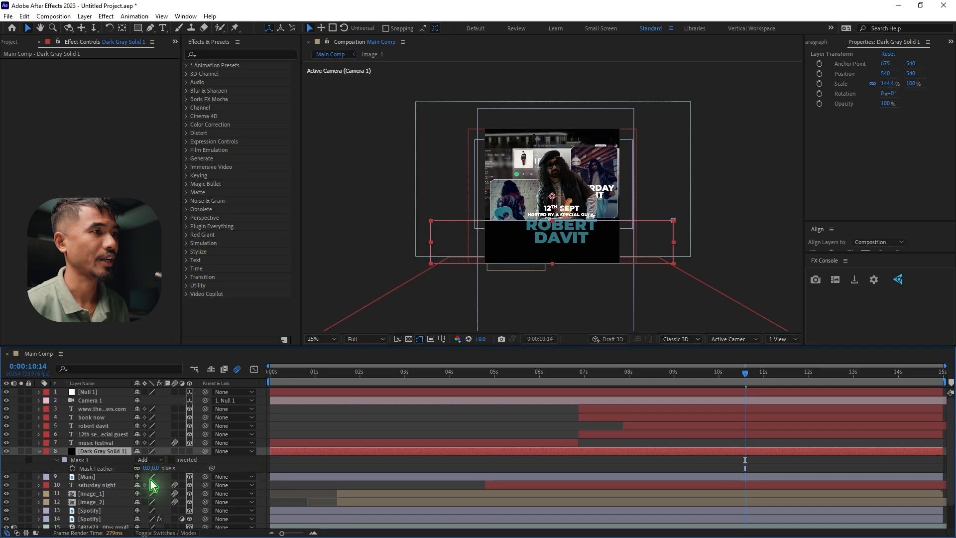
{"action": "left_click_drag", "start_coordinate": [148, 468], "coordinate": [227, 470]}
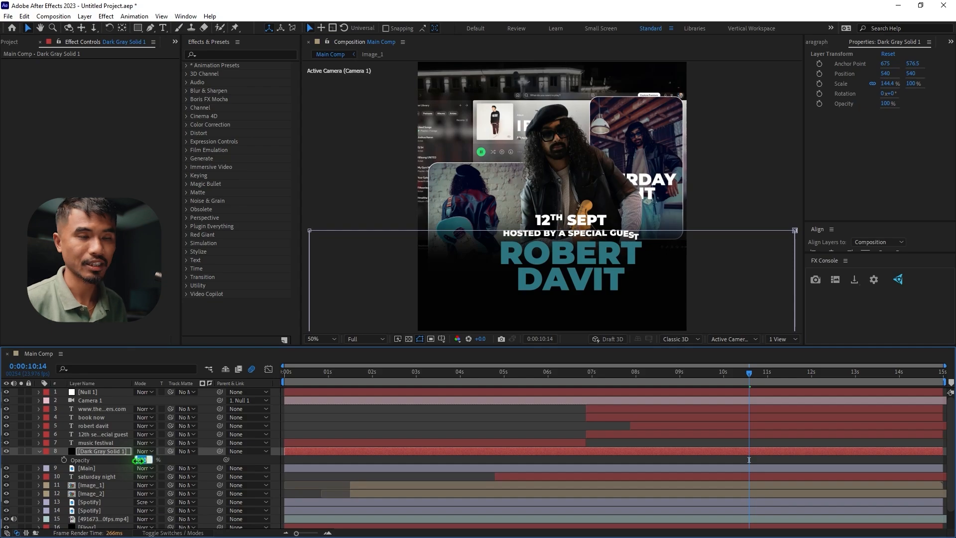
{"action": "type", "text": "20"}
{"action": "key", "text": "Return"}
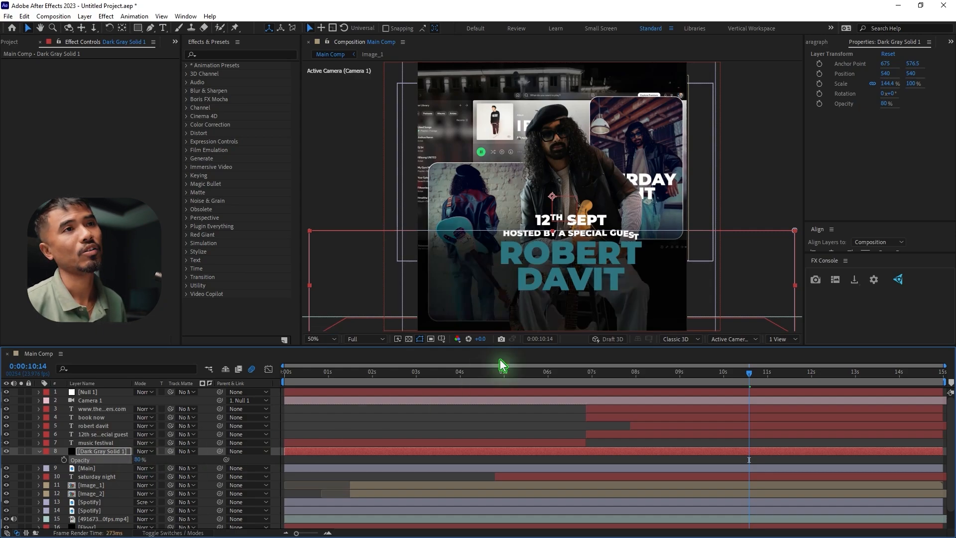
Delay the solid so it starts at about 0:00:06:21, aligned with the start of the book now text layer
{"action": "scroll", "coordinate": [574, 220], "scroll_direction": "down", "scroll_amount": 2}
{"action": "key", "text": "t"}
{"action": "left_click_drag", "start_coordinate": [314, 452], "coordinate": [585, 459]}
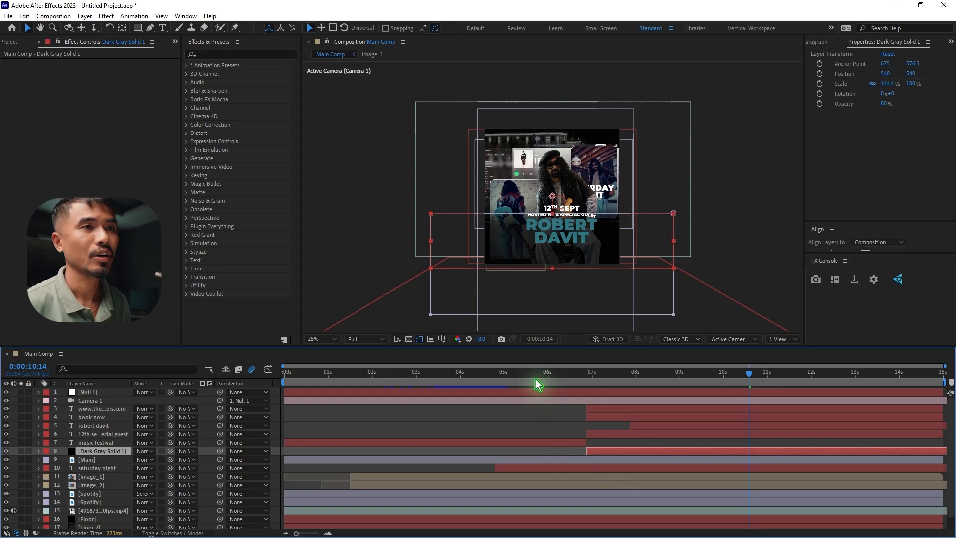
Add an opacity keyframe to the masked dark gray solid at 0:00:08:14
{"action": "left_click", "coordinate": [546, 383]}
{"action": "left_click_drag", "start_coordinate": [564, 387], "coordinate": [665, 387]}
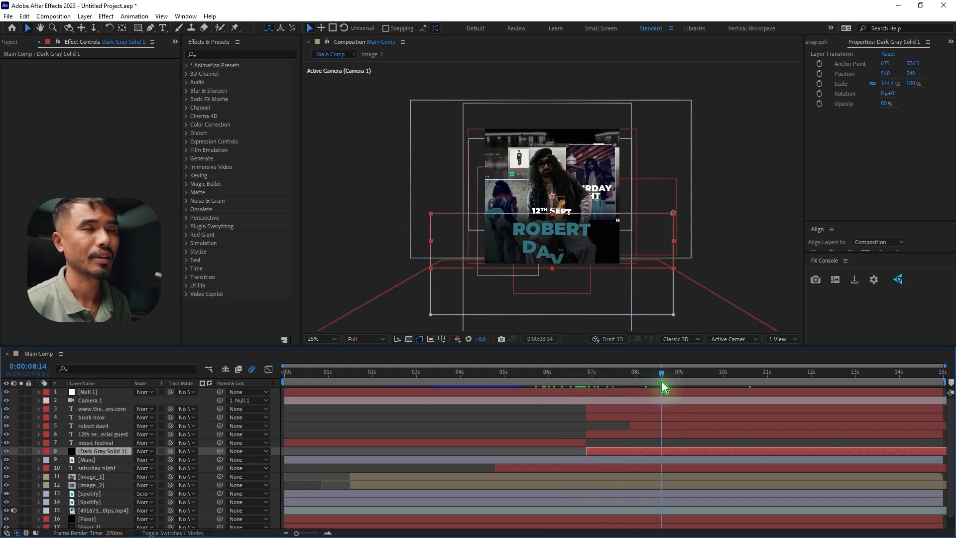
{"action": "key", "text": "t"}
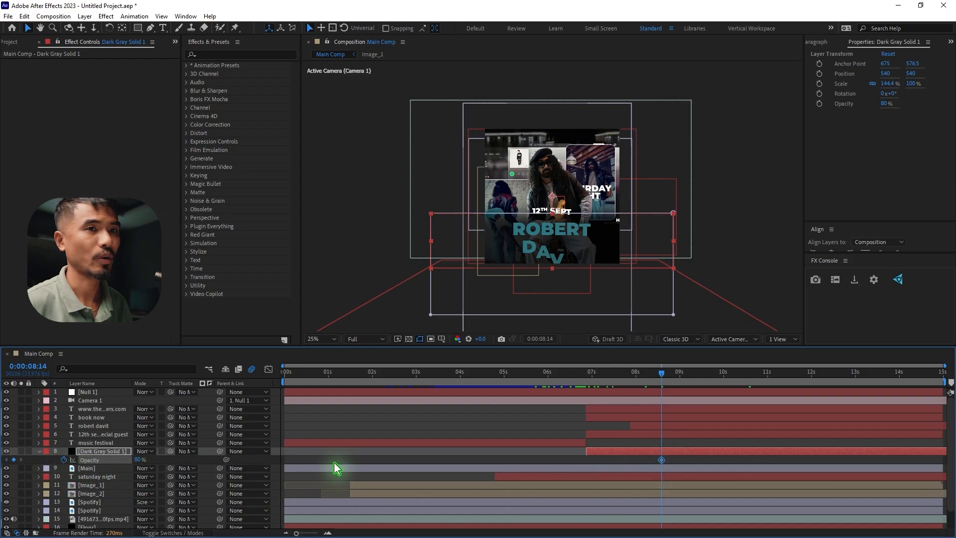
Set the masked solid's opacity to 0% at 0:00:07:15, apply Easy Ease to both keyframes and preview the fade
{"action": "left_click", "coordinate": [634, 385]}
{"action": "left_click", "coordinate": [620, 387]}
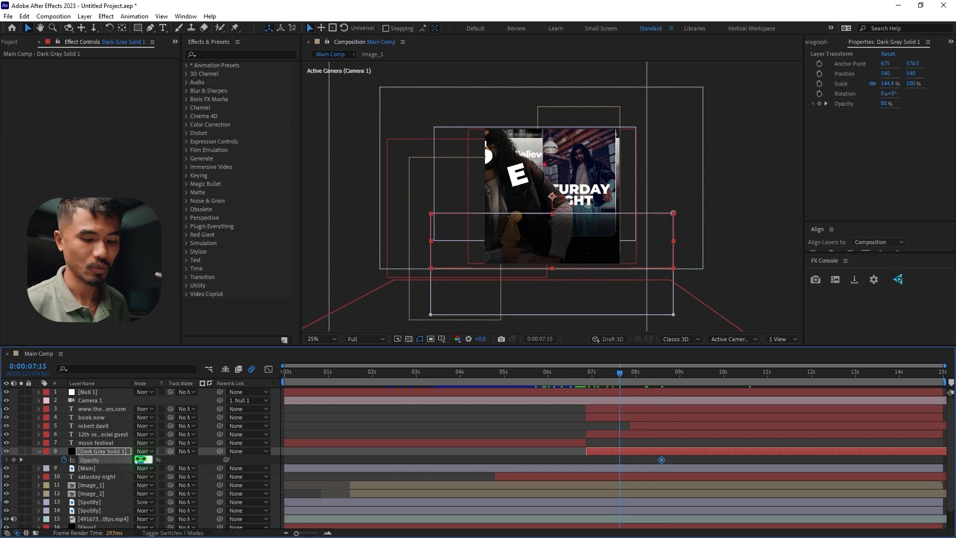
{"action": "type", "text": "0"}
{"action": "key", "text": "Return"}
{"action": "left_click_drag", "start_coordinate": [683, 458], "coordinate": [597, 475]}
{"action": "key", "text": "F9"}
{"action": "left_click", "coordinate": [630, 383]}
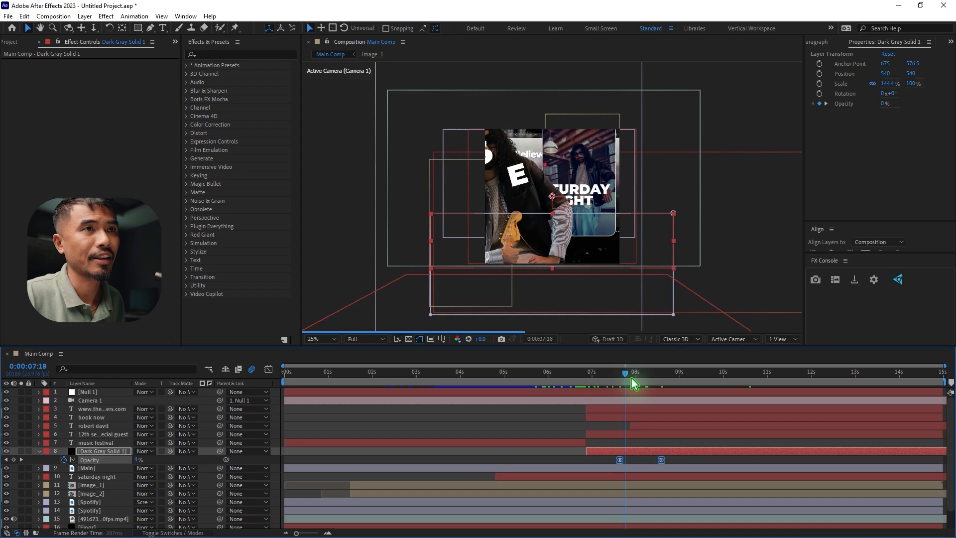
{"action": "left_click_drag", "start_coordinate": [642, 389], "coordinate": [651, 386]}
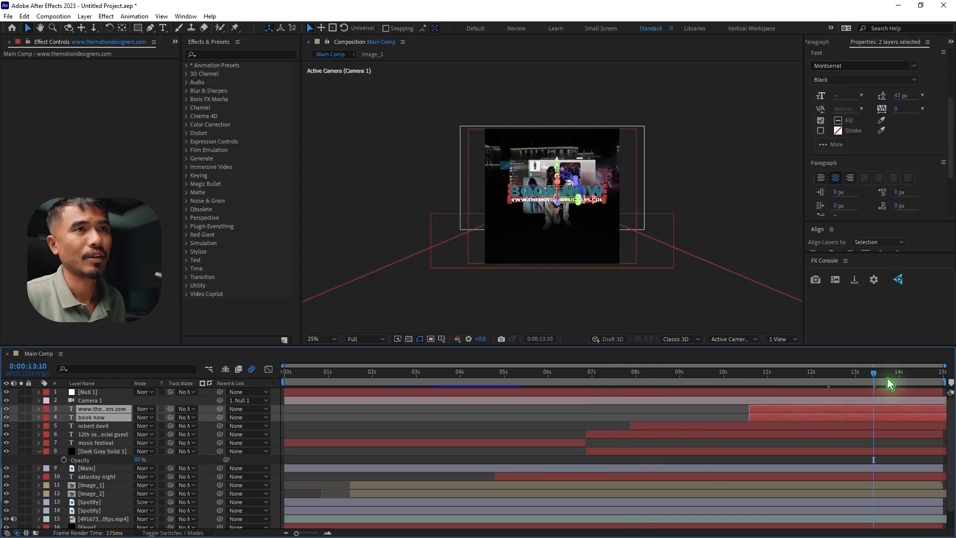
Delay the website and book now text layers to about 0:00:10:14 and inspect them enlarged at 0:00:13:18
{"action": "left_click", "coordinate": [887, 382]}
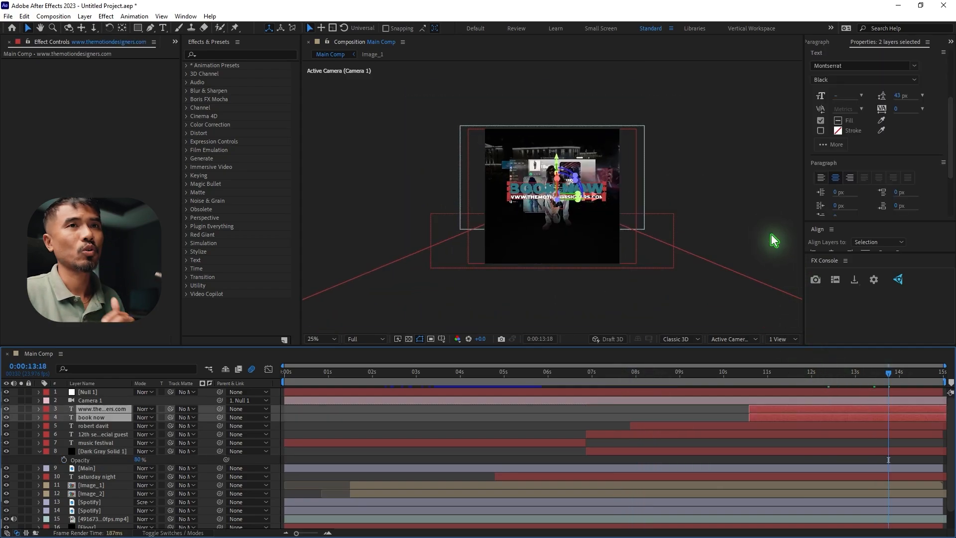
{"action": "left_click", "coordinate": [740, 278]}
{"action": "key", "text": "period"}
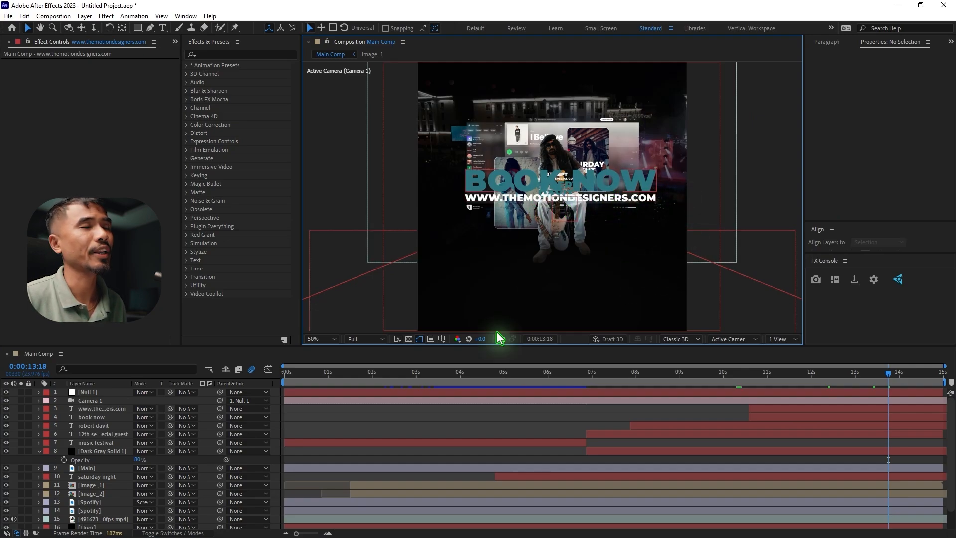
{"action": "left_click", "coordinate": [39, 451]}
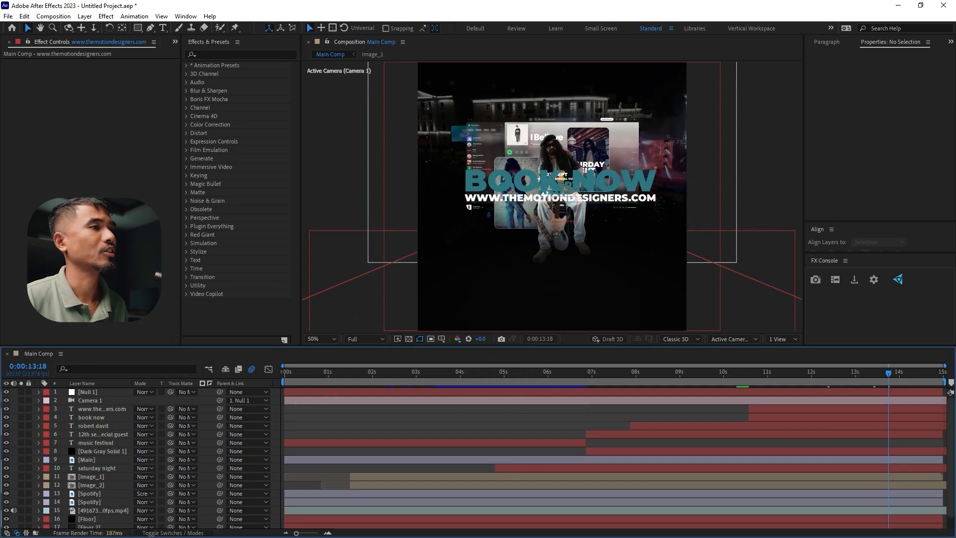
Add a second dark gray solid directly below the book now layer, starting just after that text at about 0:00:10:17
{"action": "left_click", "coordinate": [84, 16]}
{"action": "mouse_move", "coordinate": [100, 28]}
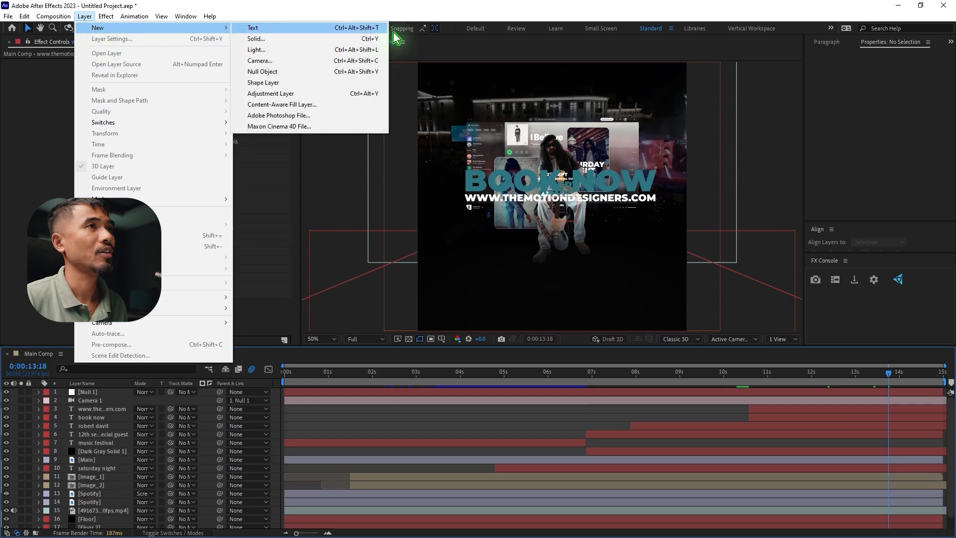
{"action": "left_click", "coordinate": [306, 38]}
{"action": "left_click", "coordinate": [512, 362]}
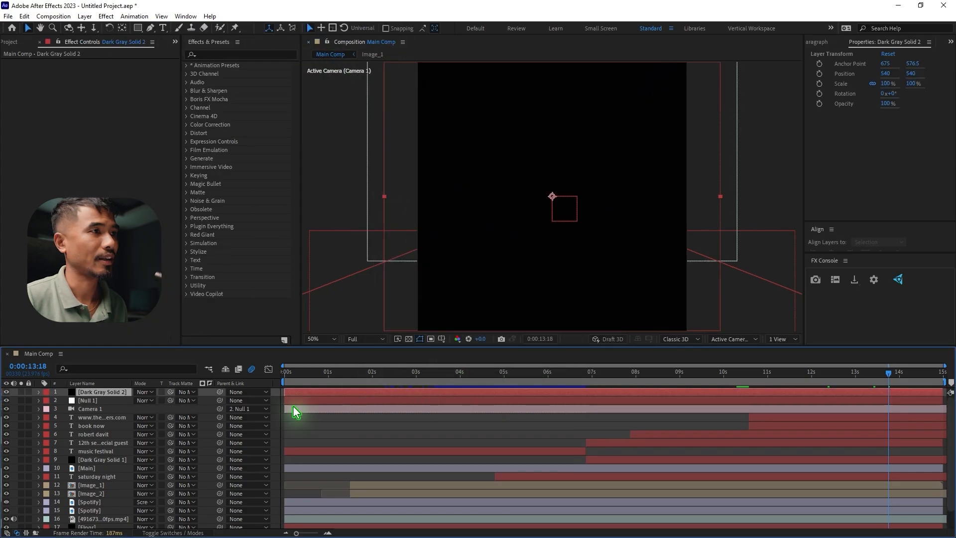
{"action": "left_click_drag", "start_coordinate": [114, 397], "coordinate": [129, 437]}
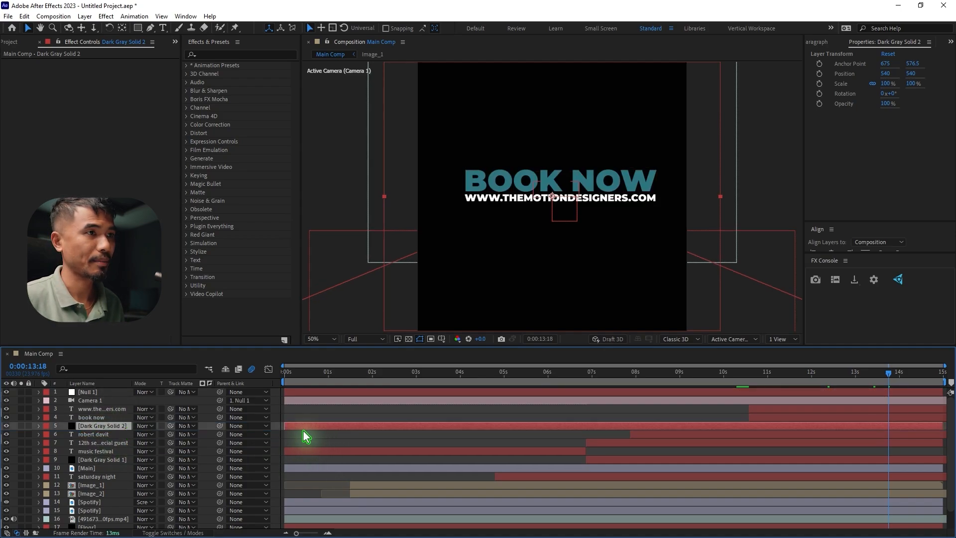
{"action": "left_click_drag", "start_coordinate": [303, 426], "coordinate": [773, 440]}
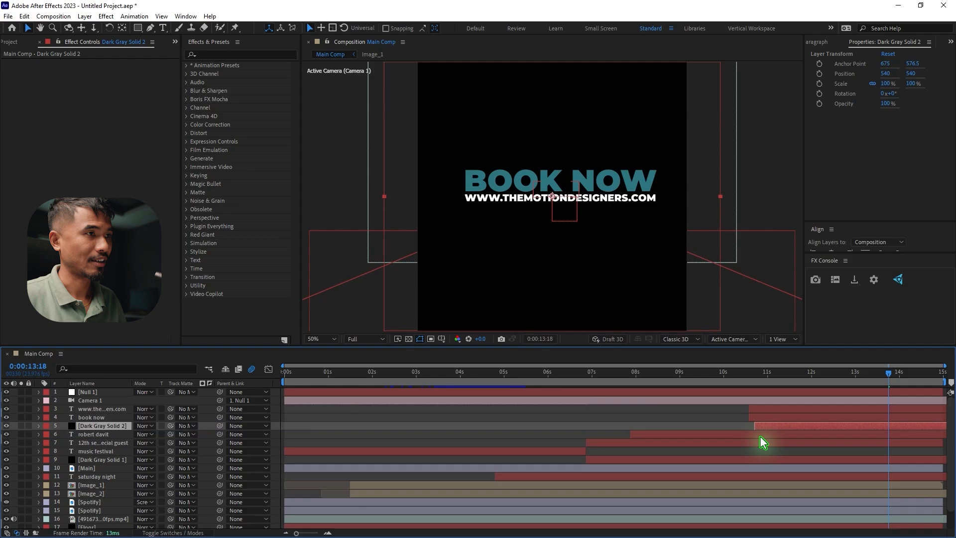
Set the second solid's opacity to 80% and keyframe it at 0:00:13:02
{"action": "key", "text": "t"}
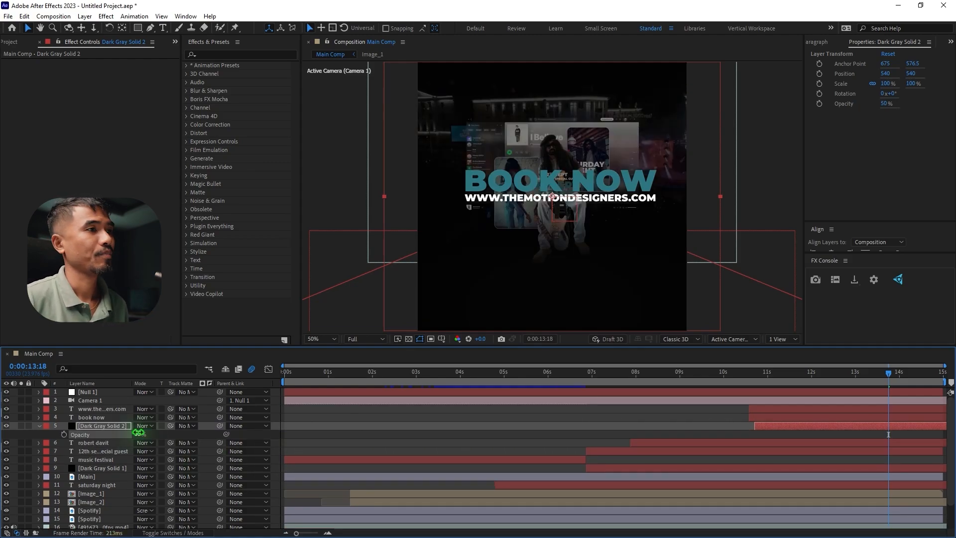
{"action": "left_click", "coordinate": [139, 434]}
{"action": "key", "text": "Return"}
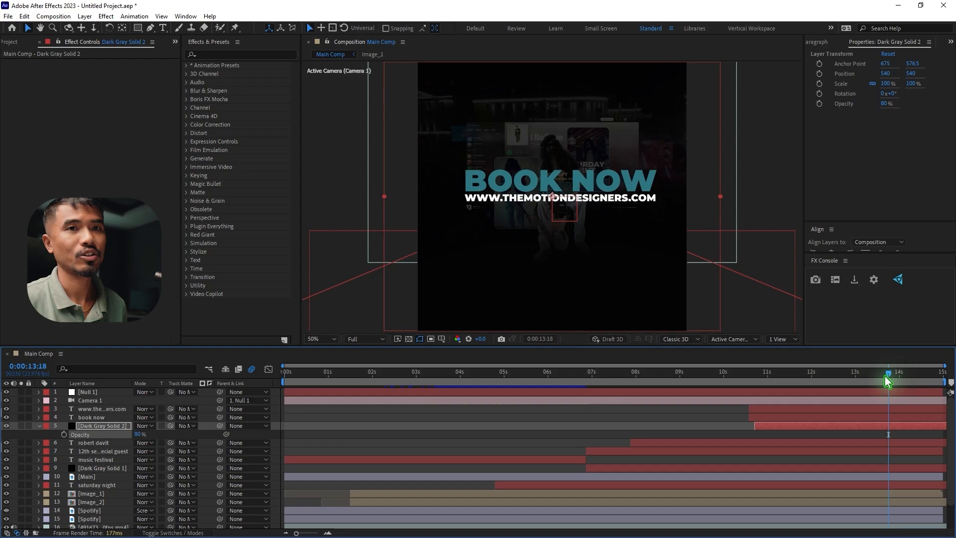
{"action": "left_click_drag", "start_coordinate": [888, 382], "coordinate": [861, 403]}
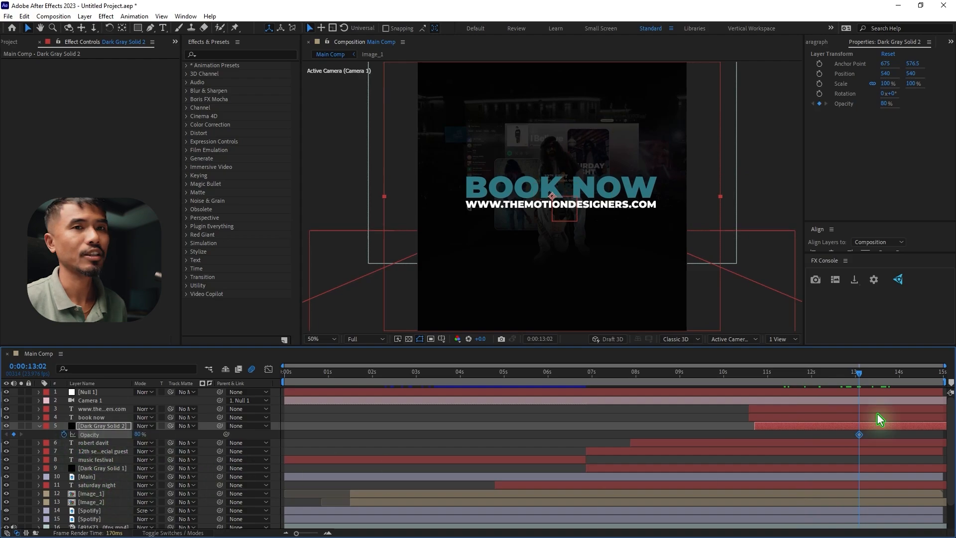
Set the second solid's opacity to 0% at 0:00:11:06, apply Easy Ease to both keyframes and preview the fade
{"action": "left_click_drag", "start_coordinate": [861, 380], "coordinate": [778, 408]}
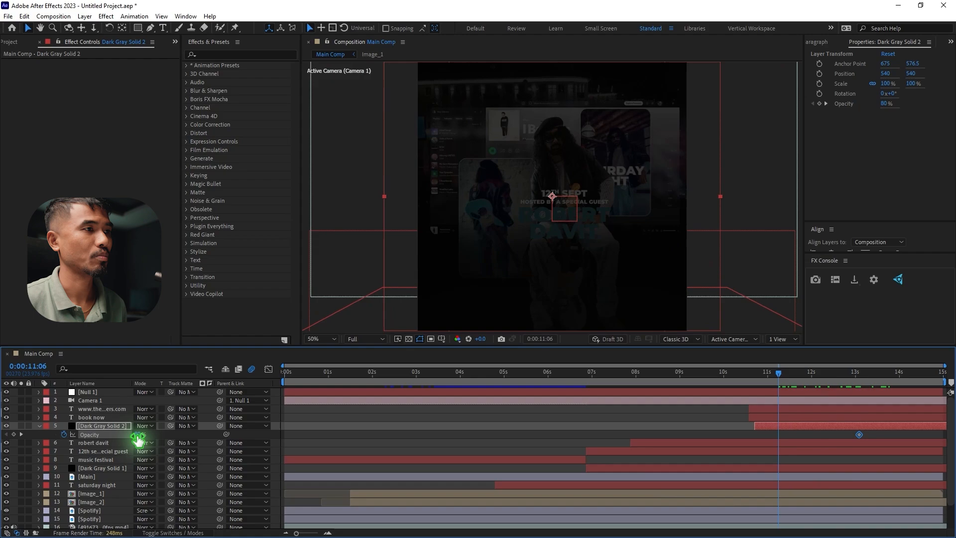
{"action": "type", "text": "0"}
{"action": "key", "text": "Return"}
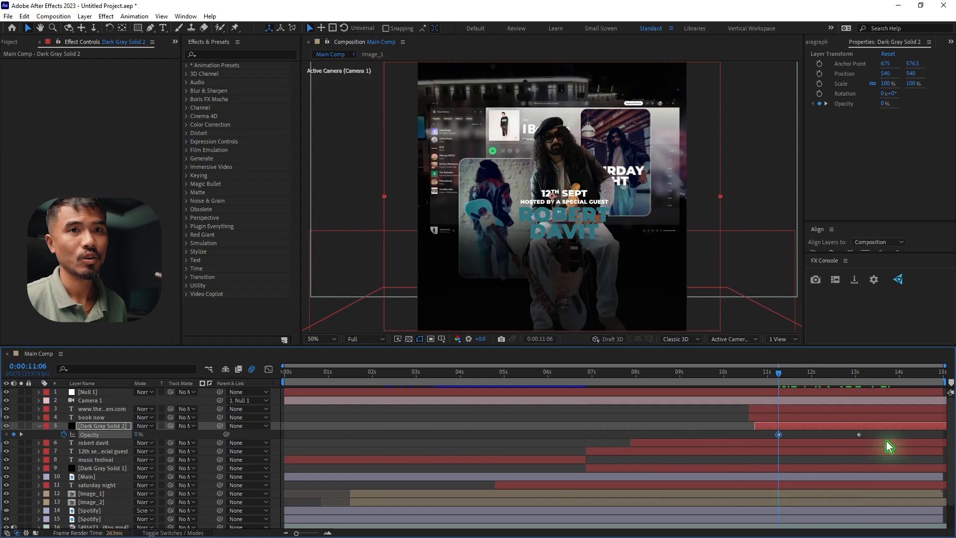
{"action": "left_click", "coordinate": [801, 434]}
{"action": "left_click_drag", "start_coordinate": [765, 437], "coordinate": [765, 438]}
{"action": "key", "text": "F9"}
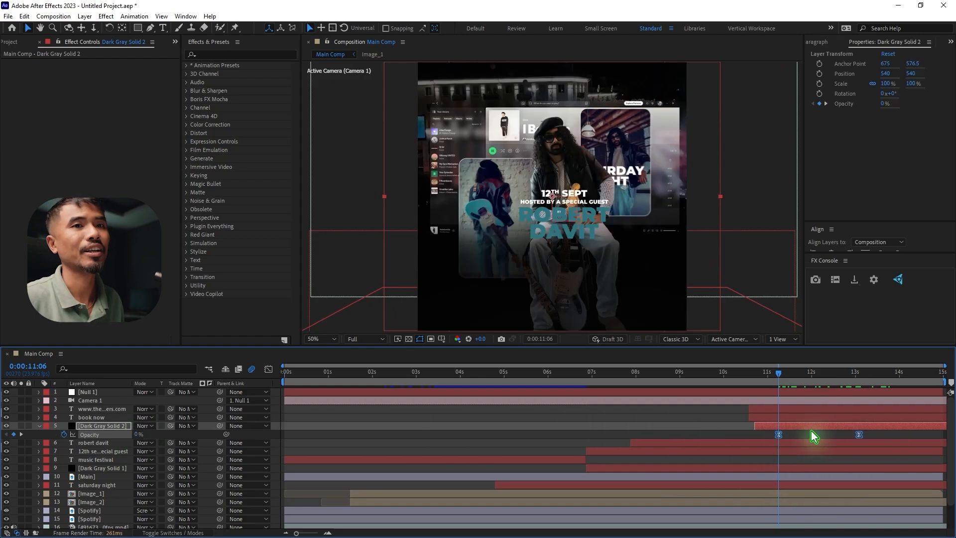
{"action": "key", "text": "space"}
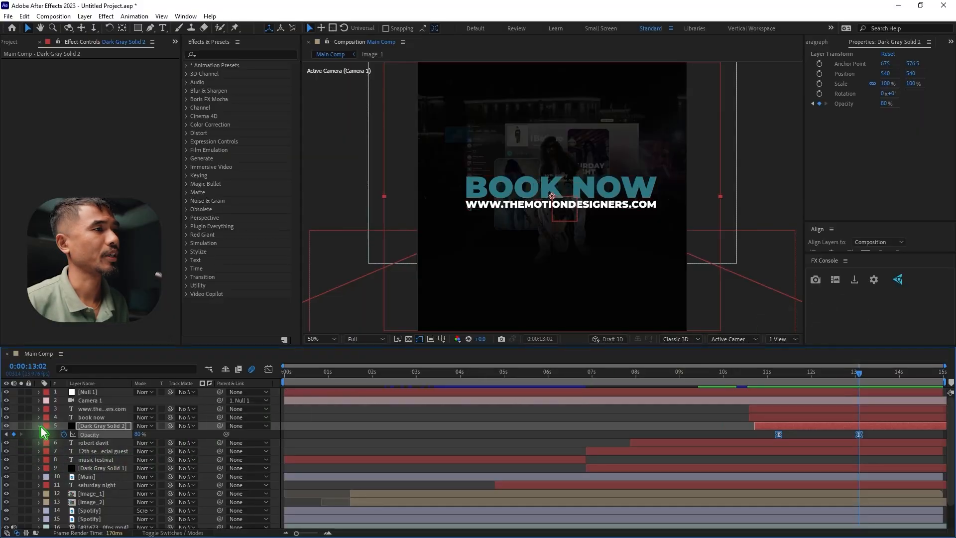
Turn on Depth of Field for Camera 1 and set its aperture to 120 pixels
{"action": "left_click", "coordinate": [40, 426]}
{"action": "left_click", "coordinate": [92, 400]}
{"action": "left_click", "coordinate": [39, 401]}
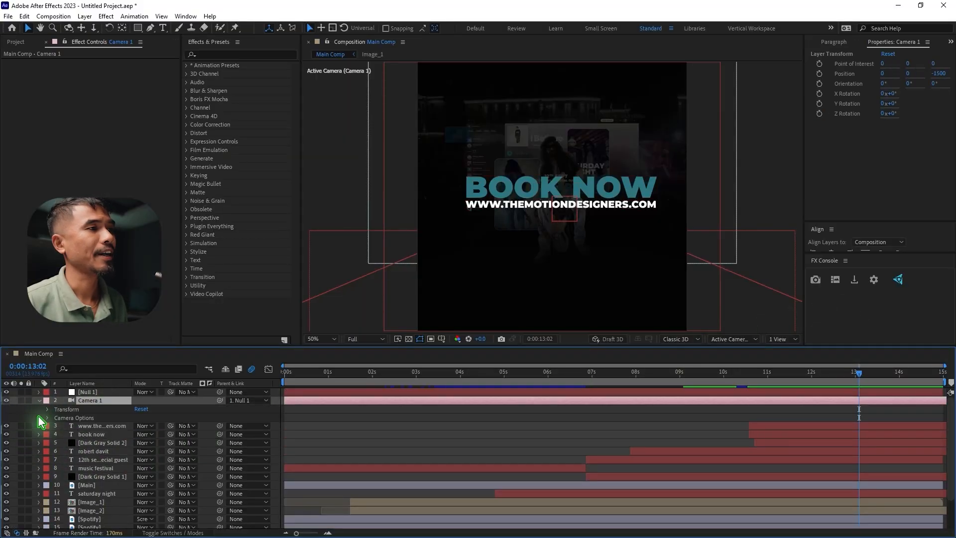
{"action": "left_click", "coordinate": [48, 418]}
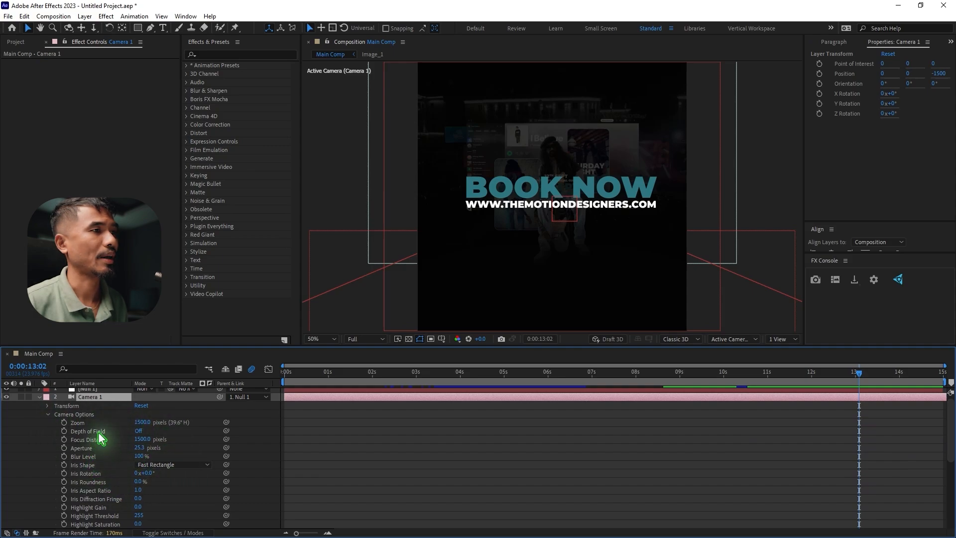
{"action": "left_click", "coordinate": [139, 431]}
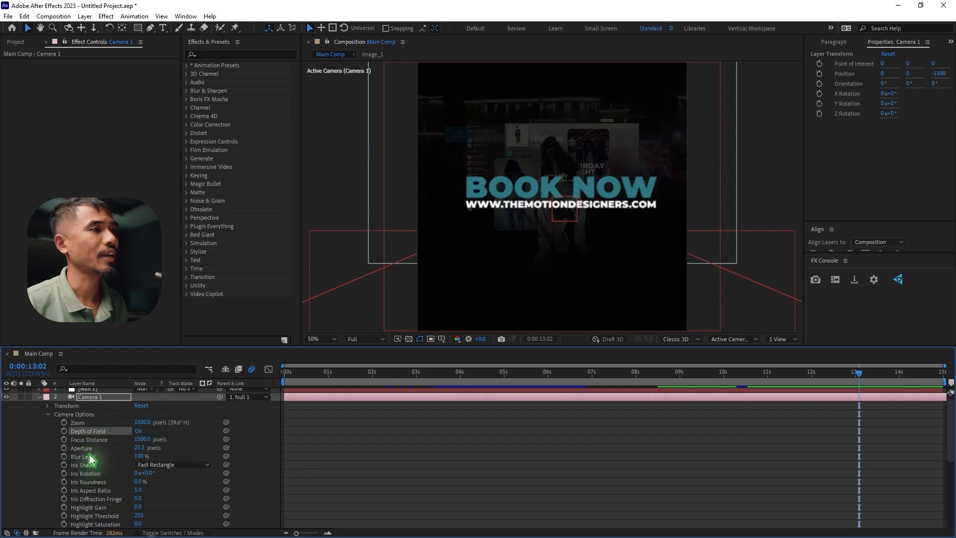
{"action": "left_click", "coordinate": [85, 448]}
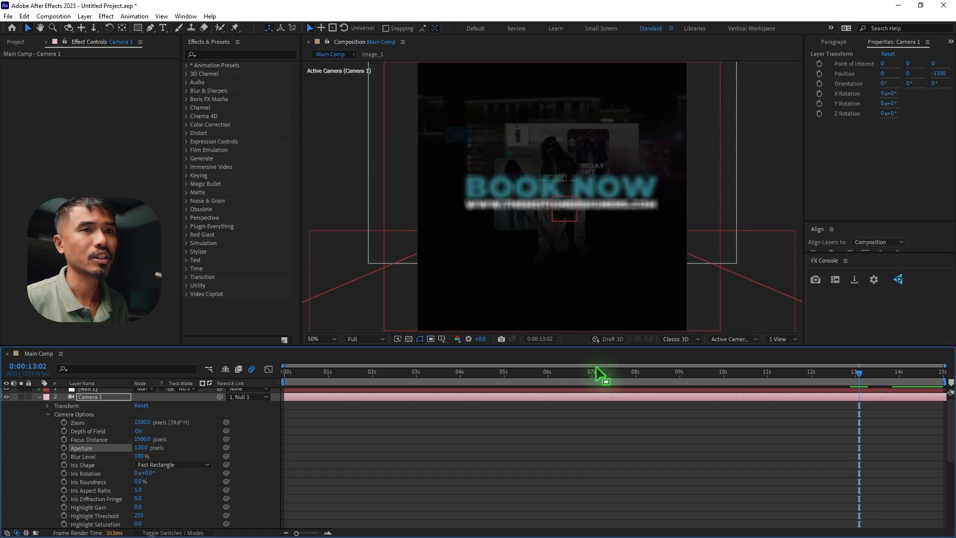
Show the active camera and left views side by side and raise Camera 1's focus distance to 1610 pixels
{"action": "left_click", "coordinate": [779, 344]}
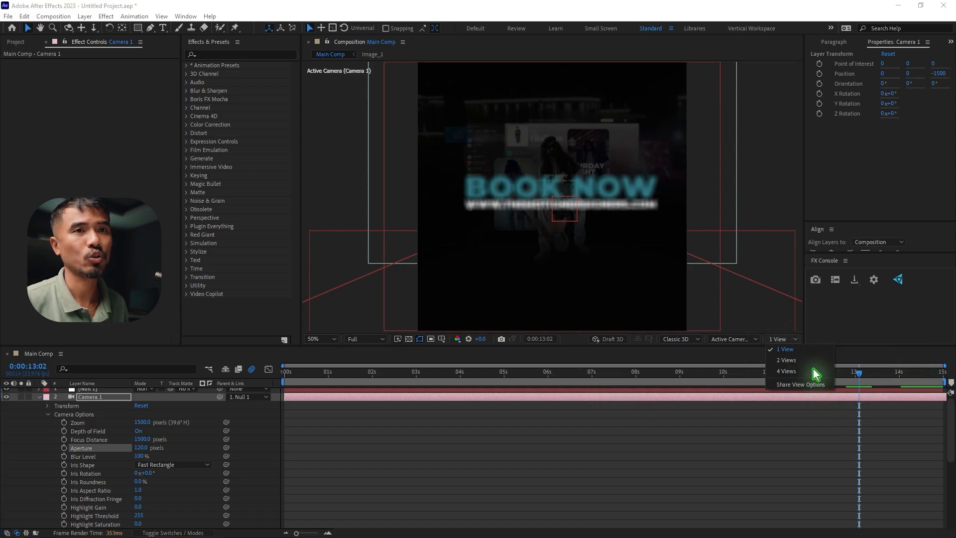
{"action": "left_click", "coordinate": [811, 367]}
{"action": "key", "text": "comma"}
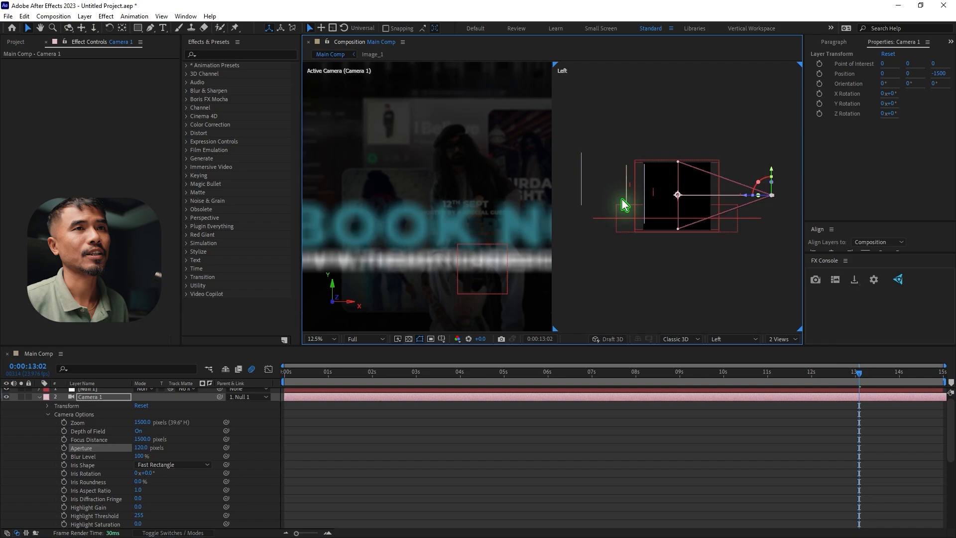
{"action": "left_click", "coordinate": [748, 272]}
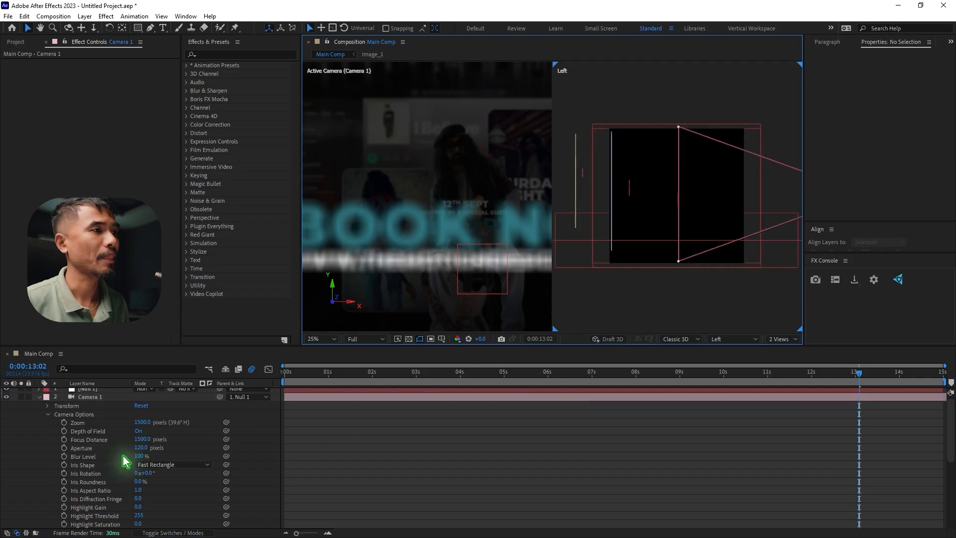
{"action": "left_click", "coordinate": [97, 441]}
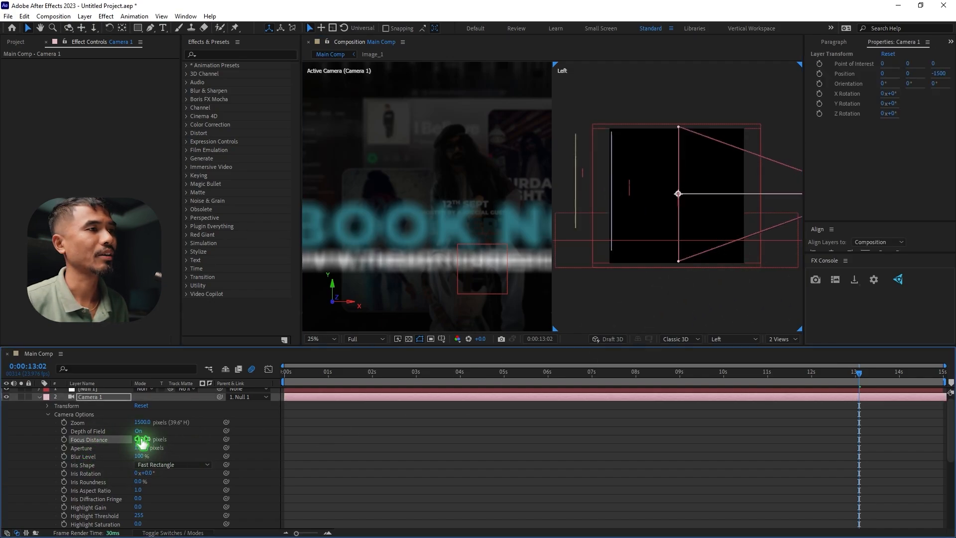
{"action": "left_click_drag", "start_coordinate": [142, 441], "coordinate": [197, 438]}
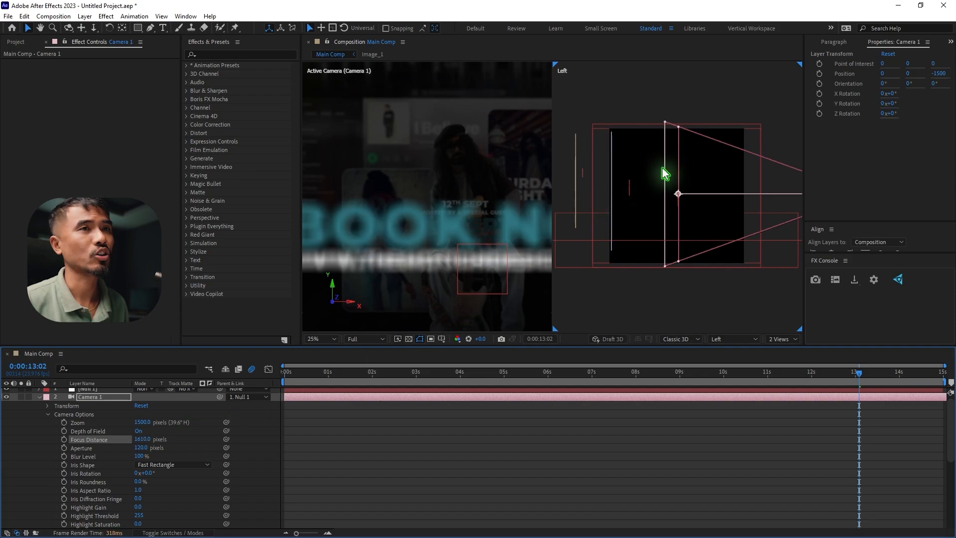
Keyframe Camera 1's focus distance at the composition start and set it to 1984 pixels, near the Main layer
{"action": "key", "text": "Home"}
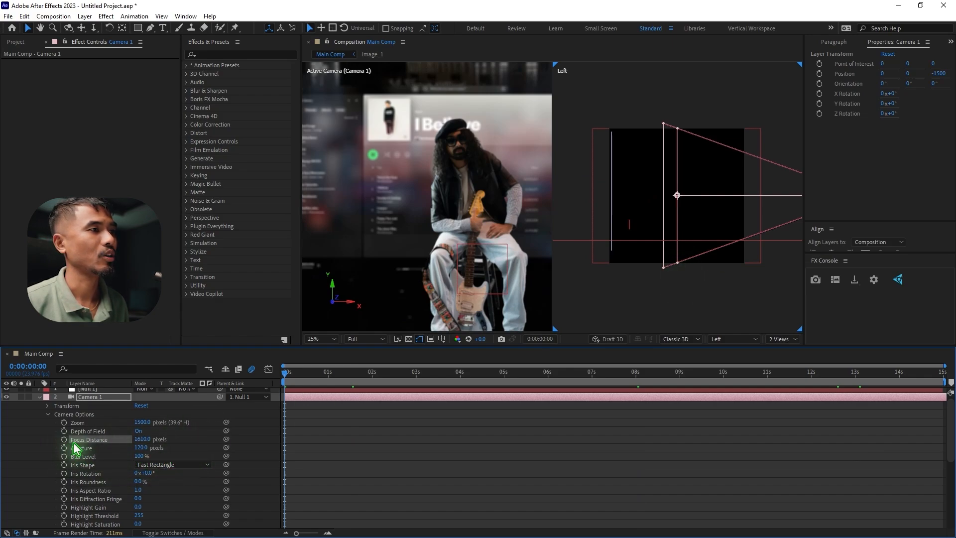
{"action": "left_click", "coordinate": [64, 440]}
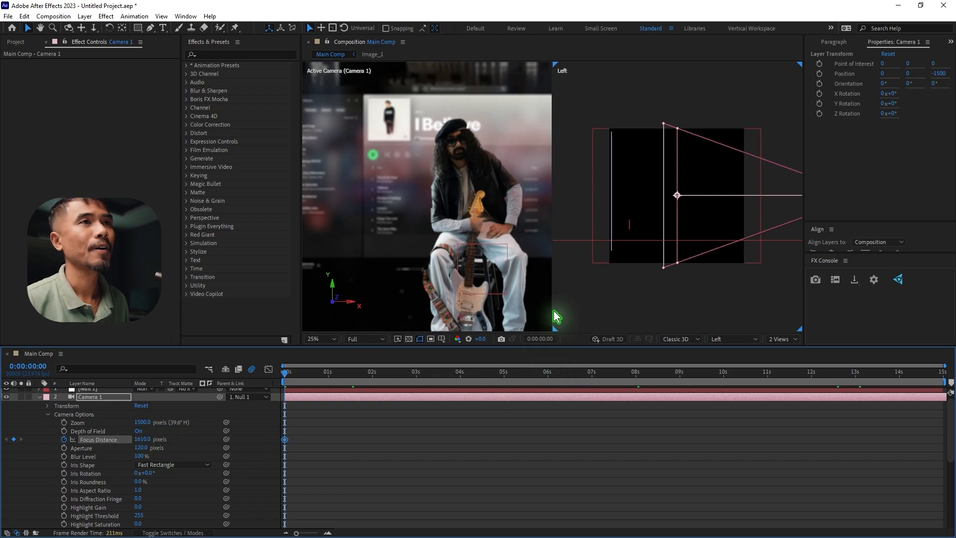
{"action": "left_click_drag", "start_coordinate": [143, 439], "coordinate": [101, 438]}
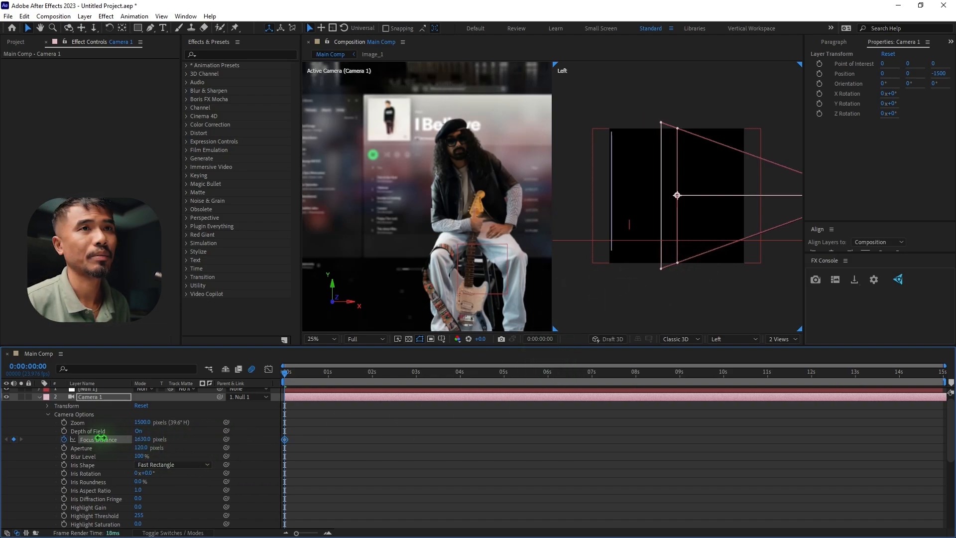
{"action": "left_click", "coordinate": [610, 190]}
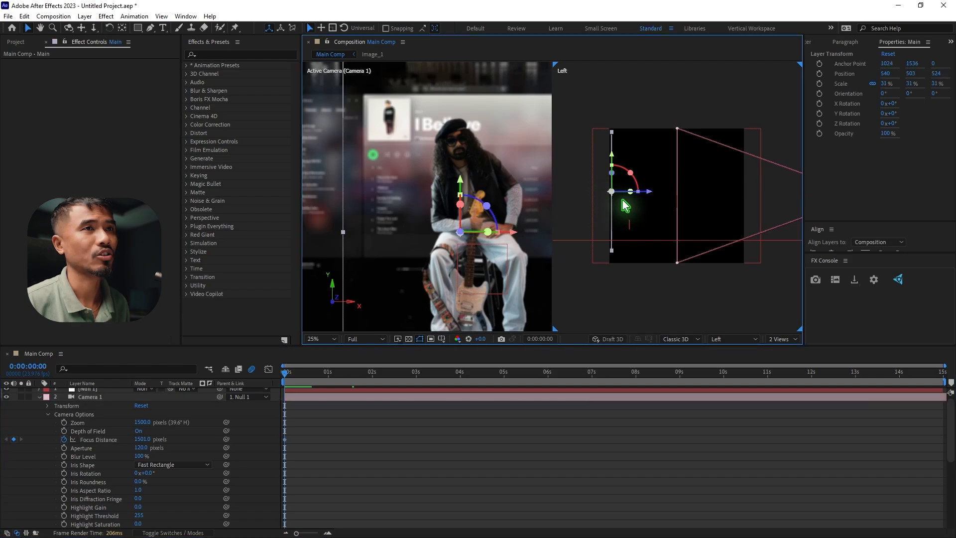
{"action": "left_click", "coordinate": [147, 440]}
{"action": "left_click_drag", "start_coordinate": [148, 440], "coordinate": [365, 436]}
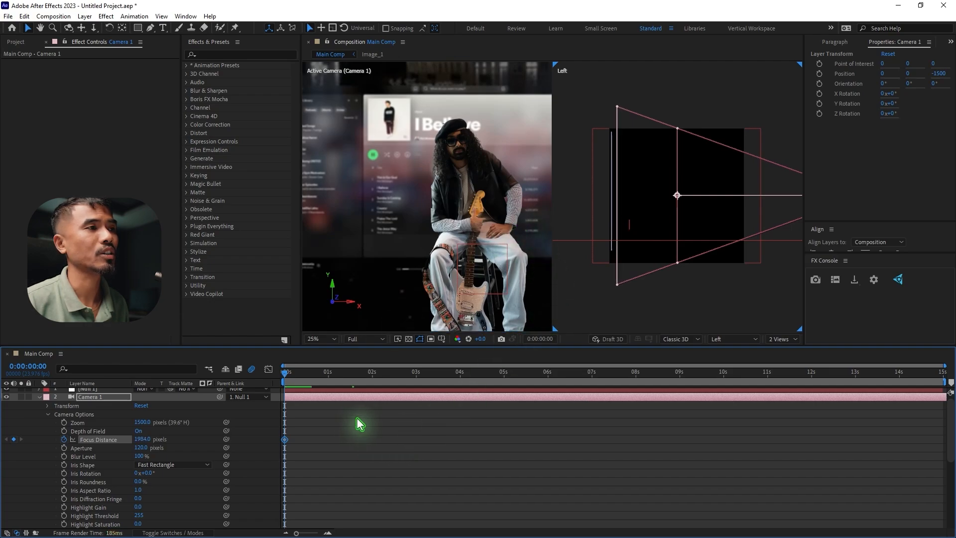
Reveal the null's position keyframes and lower Camera 1's focus distance at 0:00:01:23, matching the null's second keyframe
{"action": "left_click_drag", "start_coordinate": [294, 384], "coordinate": [378, 398]}
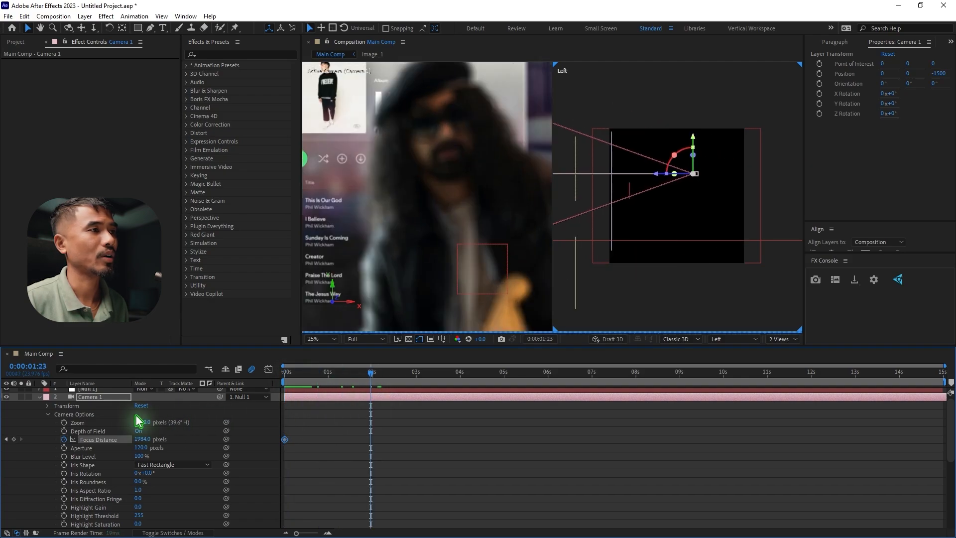
{"action": "scroll", "coordinate": [102, 402], "scroll_direction": "up", "scroll_amount": 1}
{"action": "left_click", "coordinate": [88, 391]}
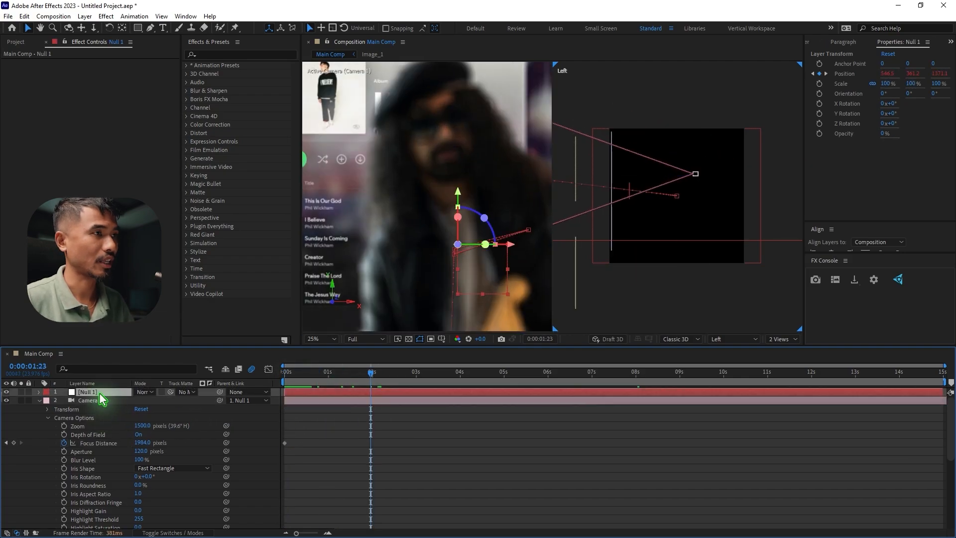
{"action": "key", "text": "p"}
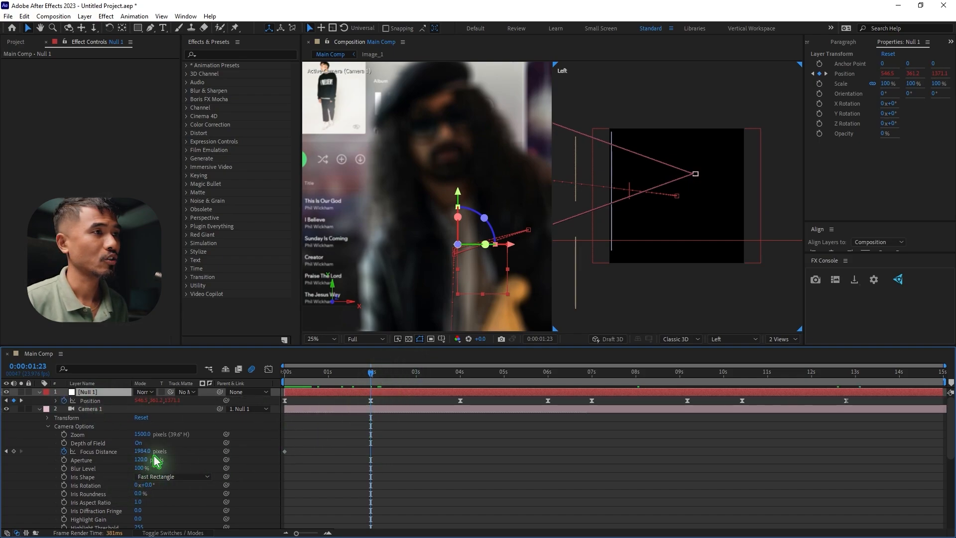
{"action": "left_click_drag", "start_coordinate": [145, 454], "coordinate": [74, 451]}
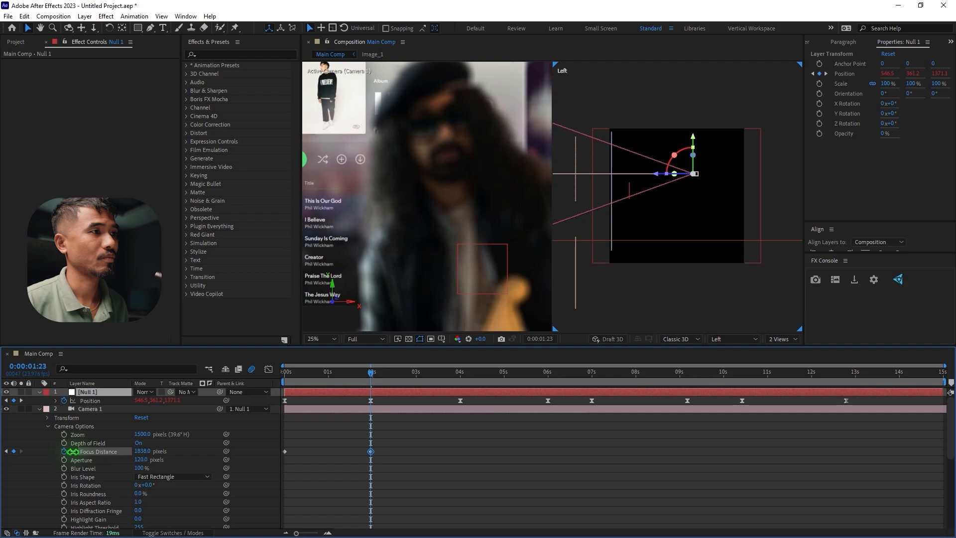